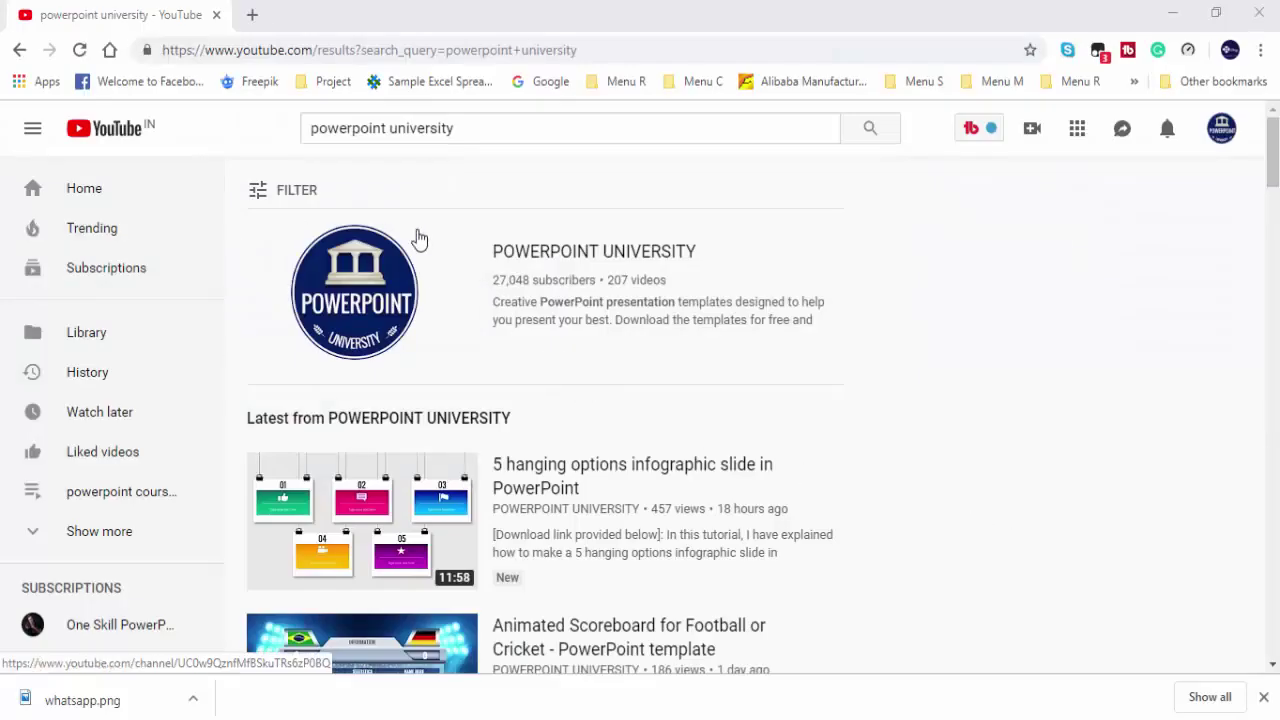
Open the POWERPOINT UNIVERSITY channel from the search results and browse its uploaded videos.
click(651, 262)
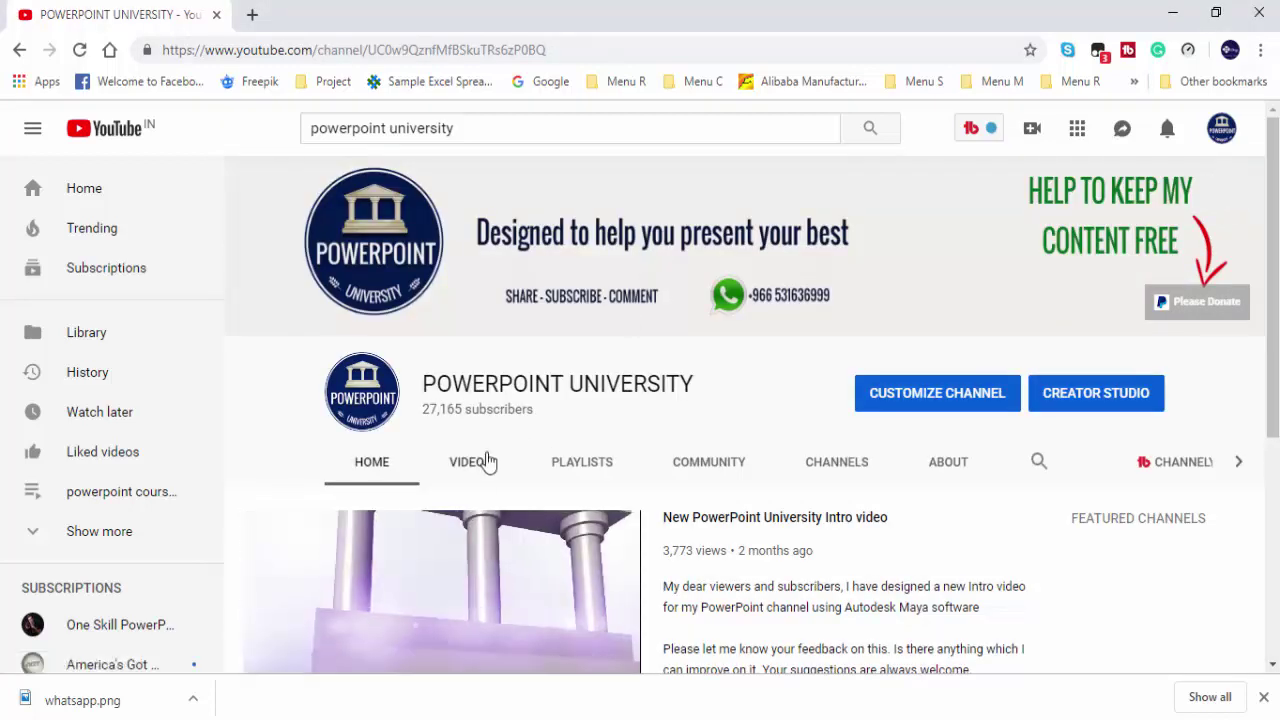
click(472, 468)
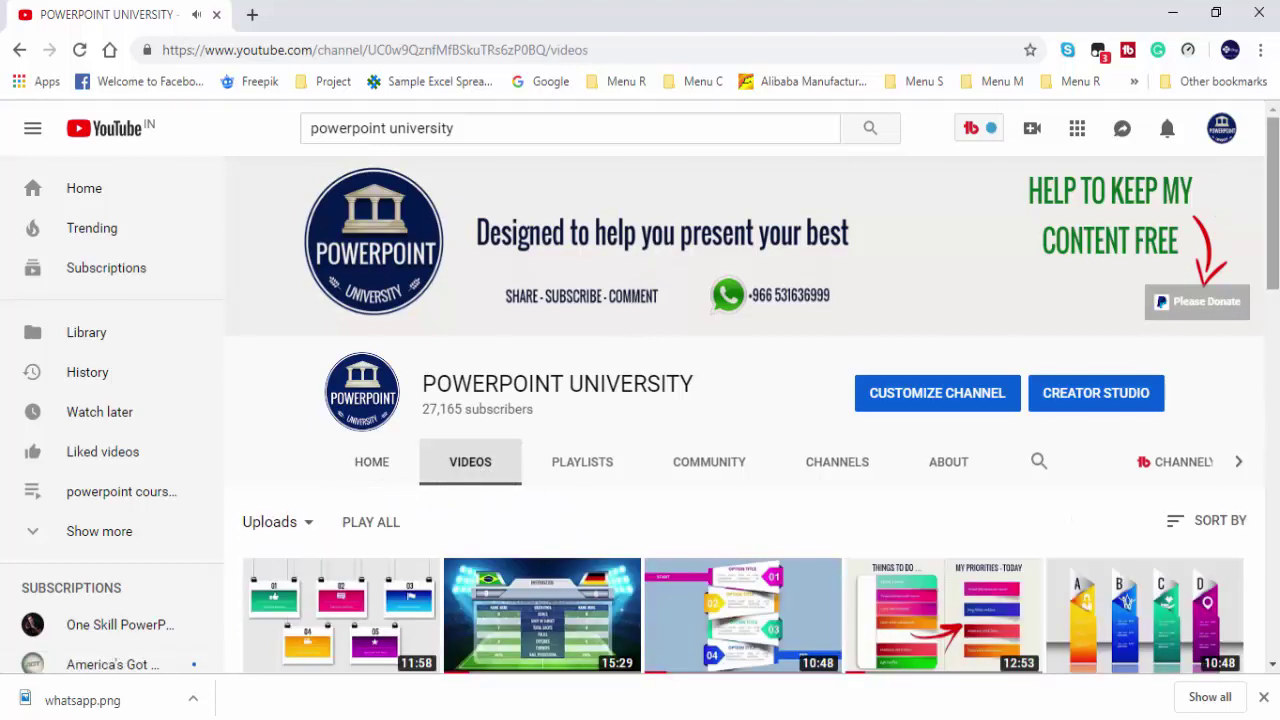
drag(1273, 263, 1275, 390)
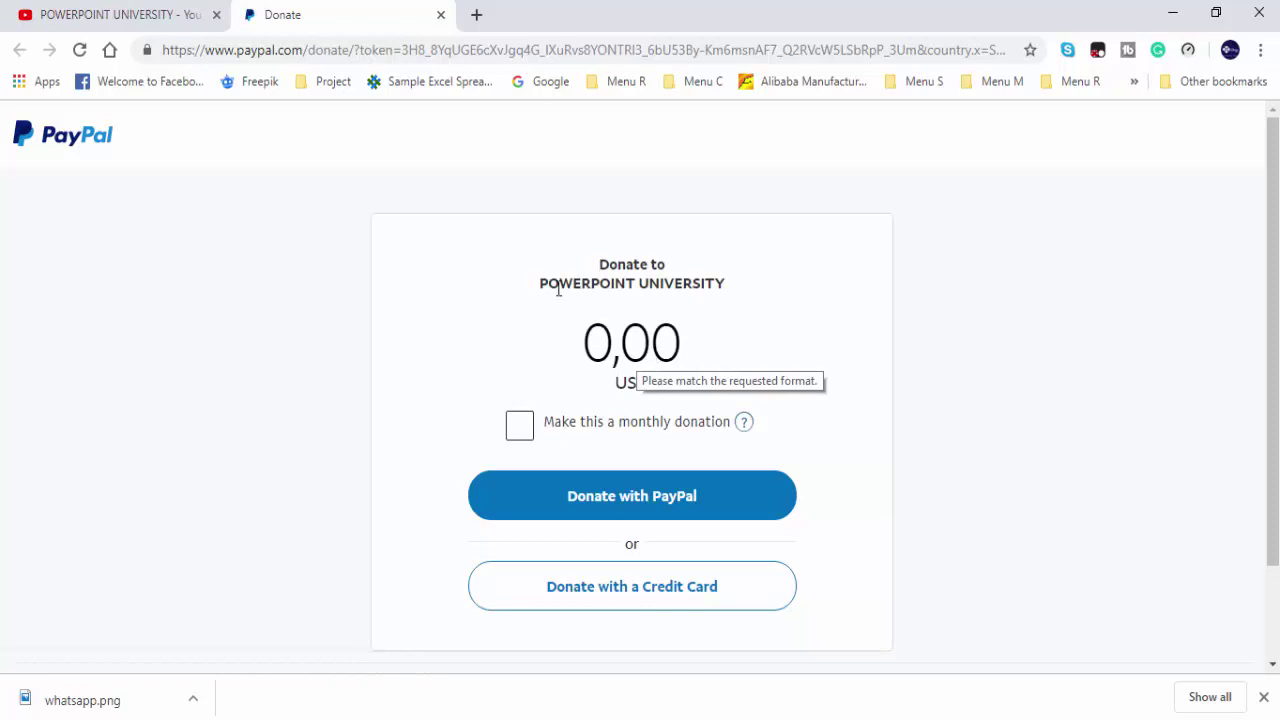
Return from PayPal to the POWERPOINT UNIVERSITY YouTube tab.
click(165, 17)
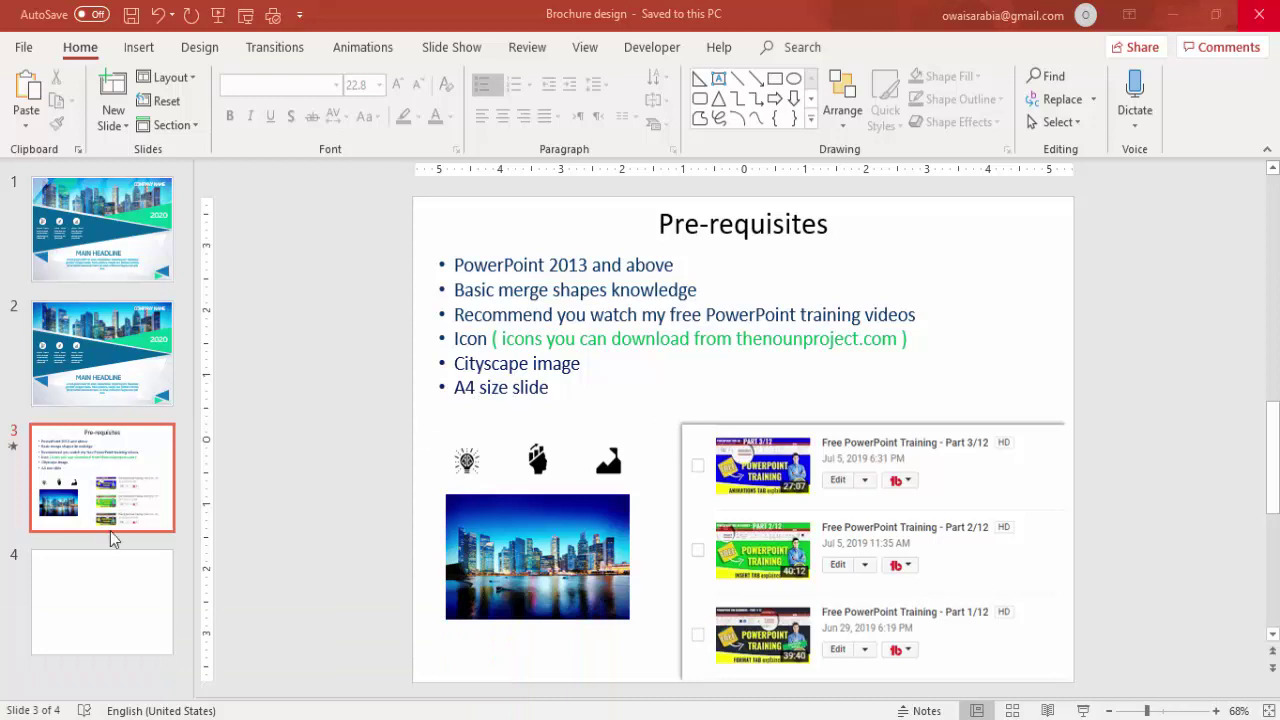
Select blank slide 4 and set the slide size to A4 Paper (210x297 mm), landscape.
click(101, 617)
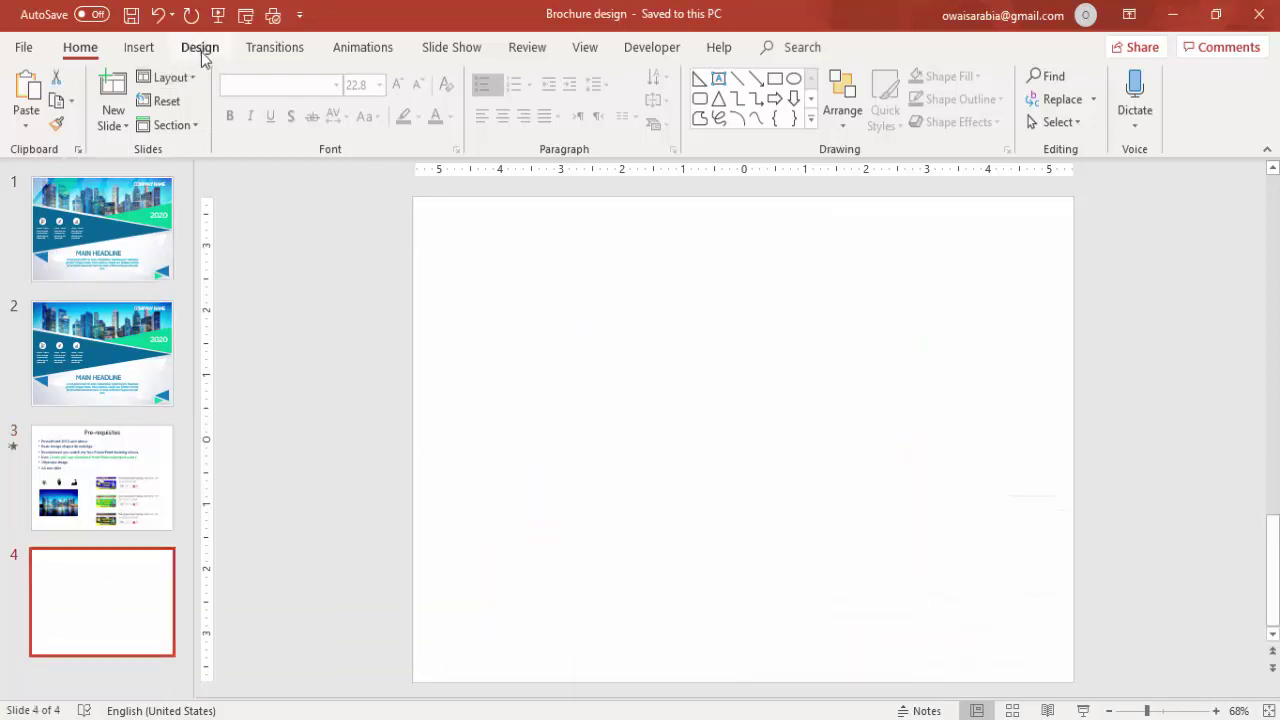
click(201, 52)
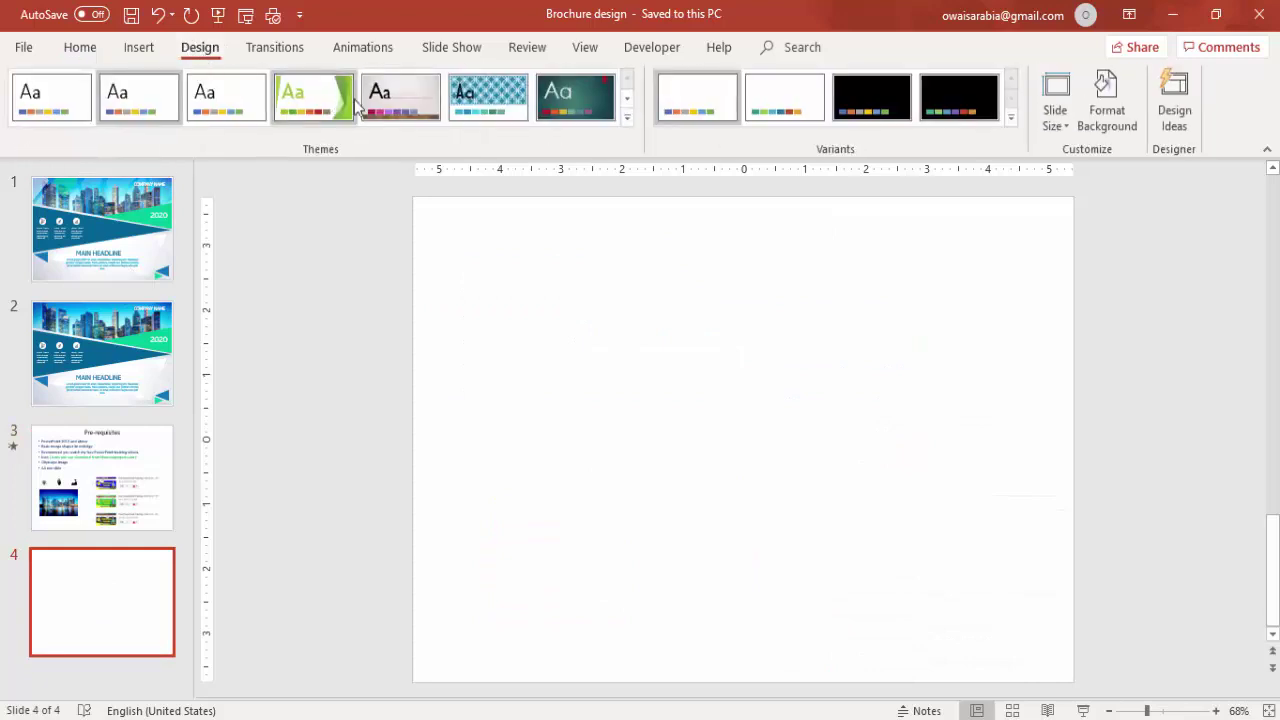
click(1056, 121)
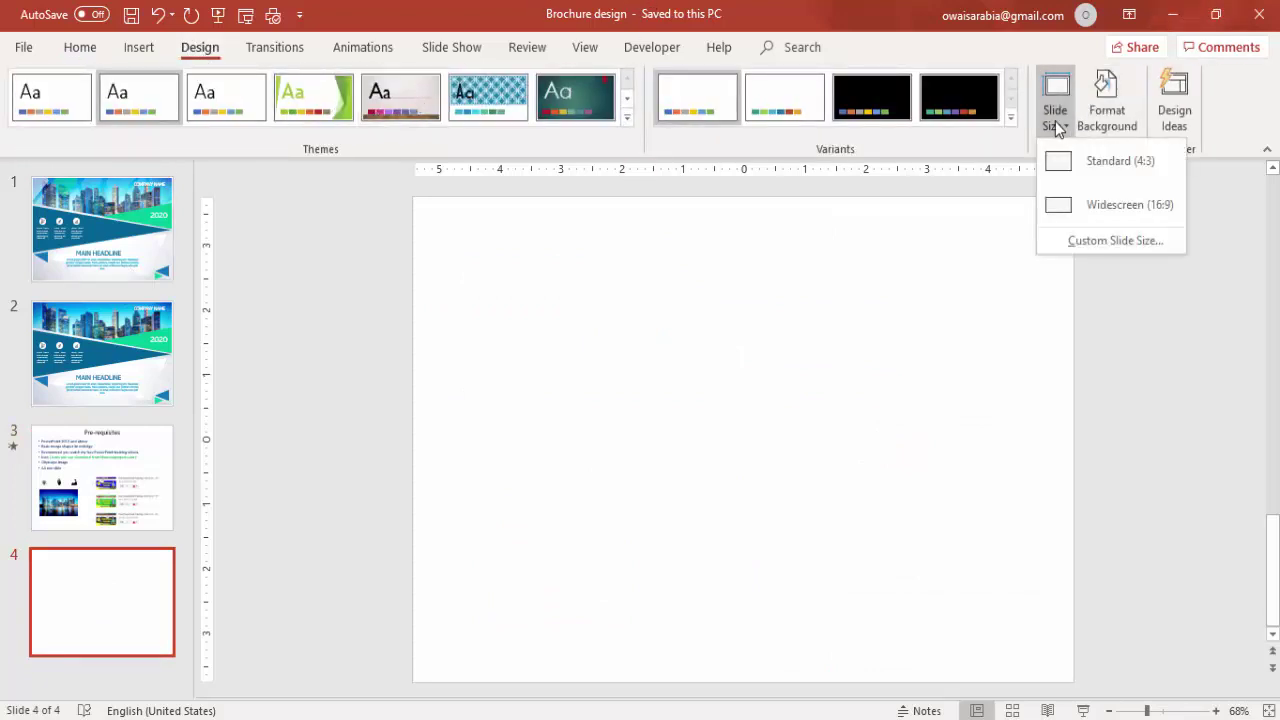
click(1093, 245)
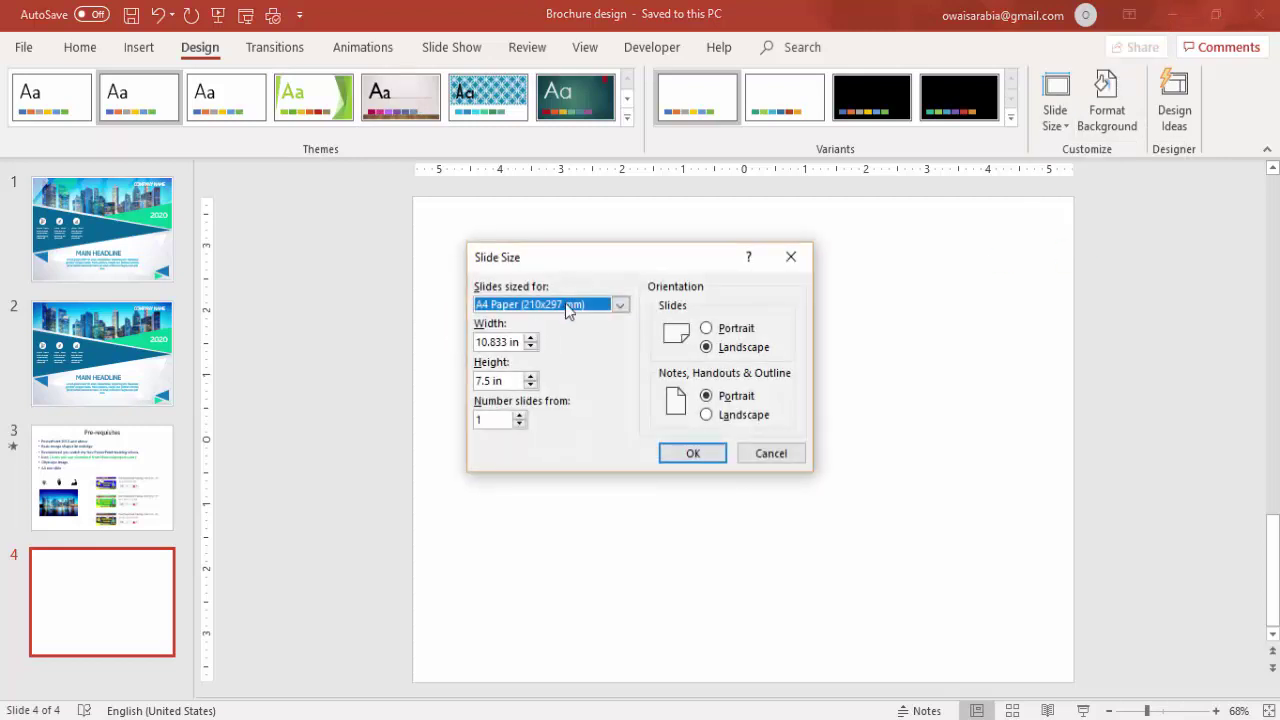
click(620, 305)
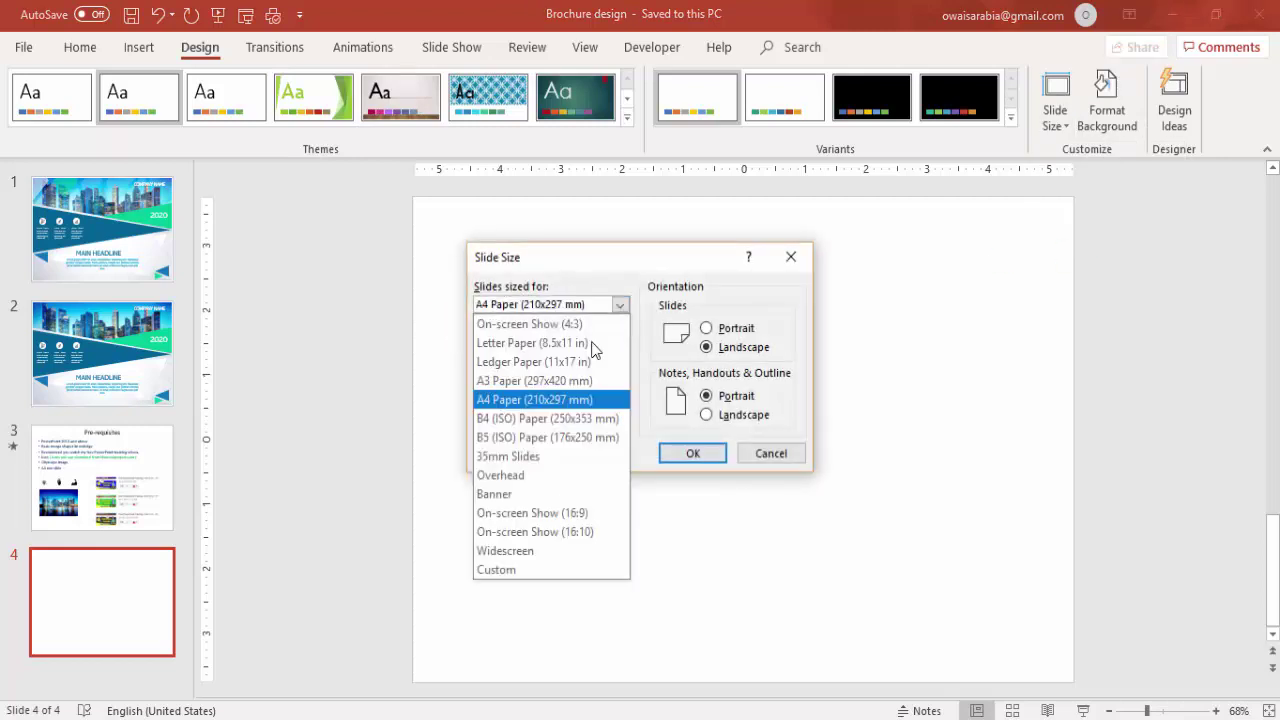
click(537, 400)
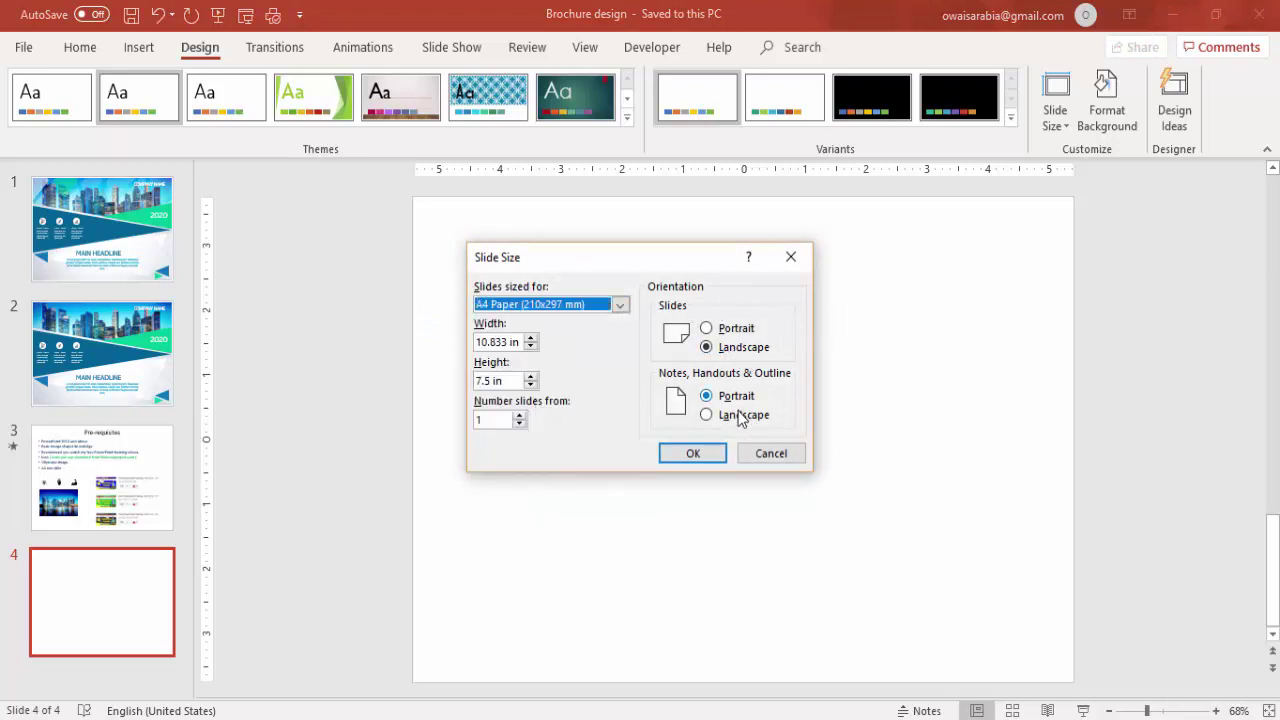
click(784, 453)
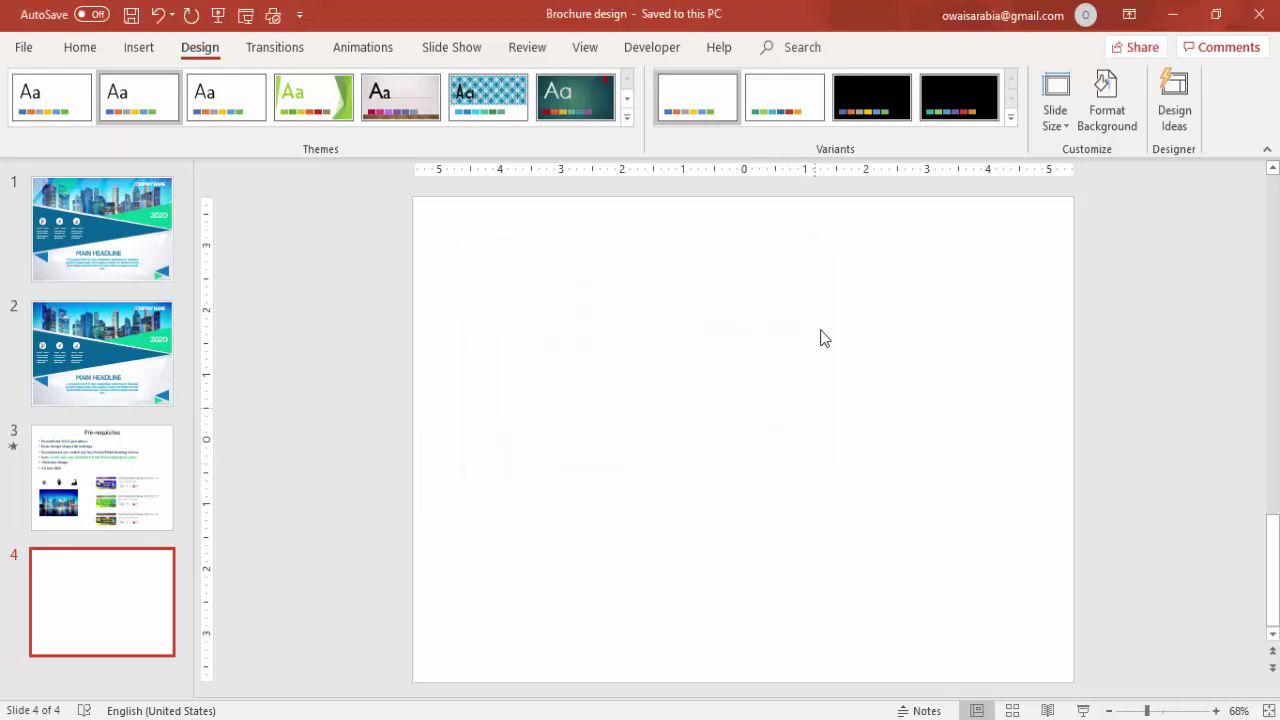
Turn on guides and draw a 3.71 × 10.83 in outline-free blue rectangle across the top half.
click(582, 49)
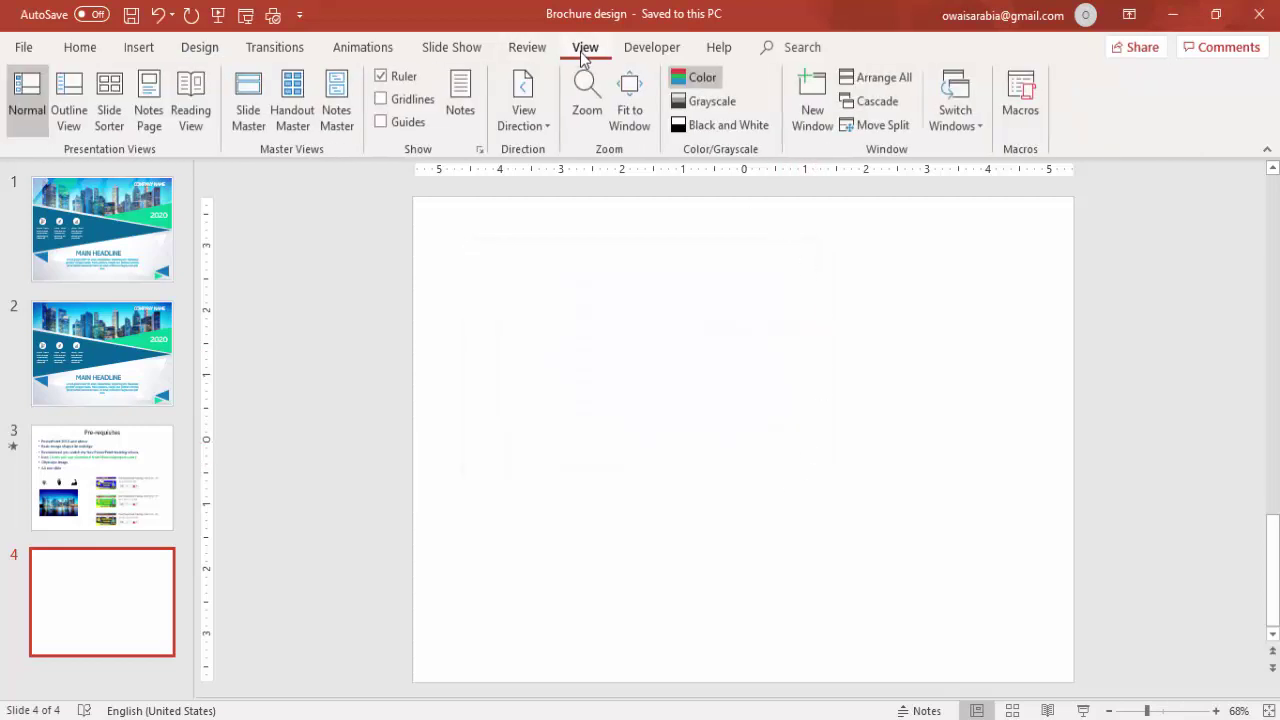
click(401, 116)
click(139, 48)
click(287, 115)
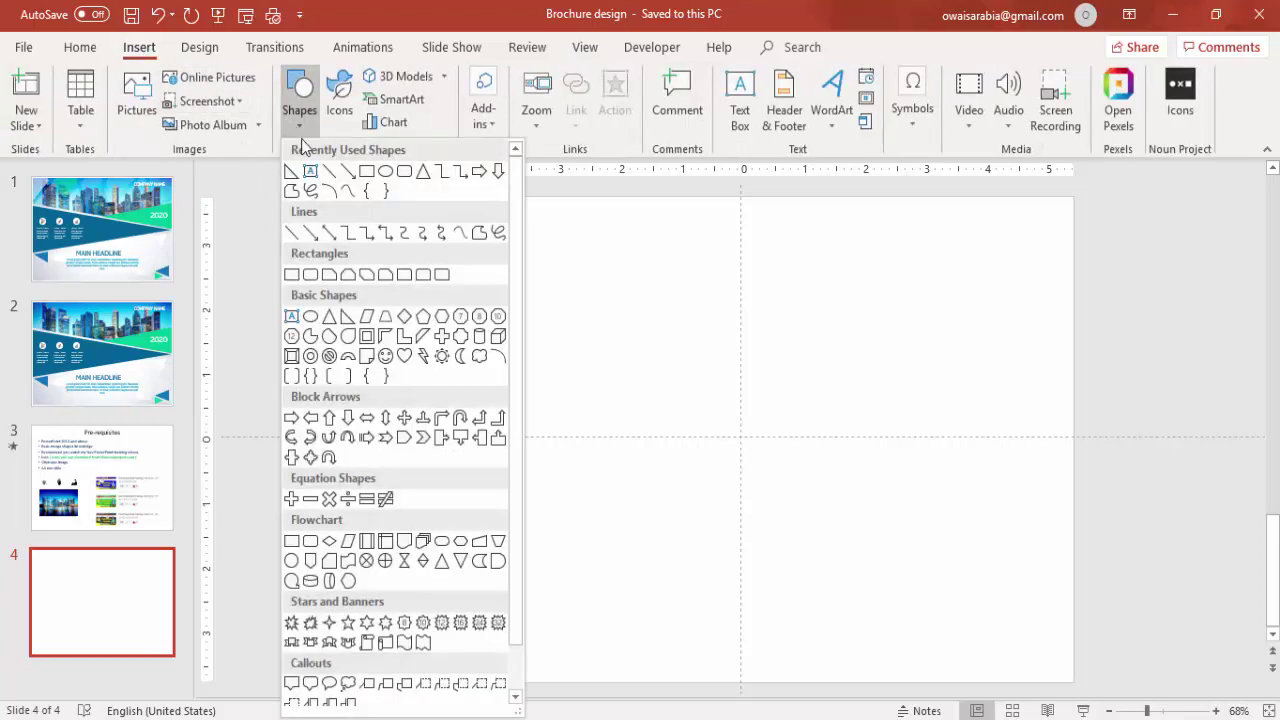
click(289, 272)
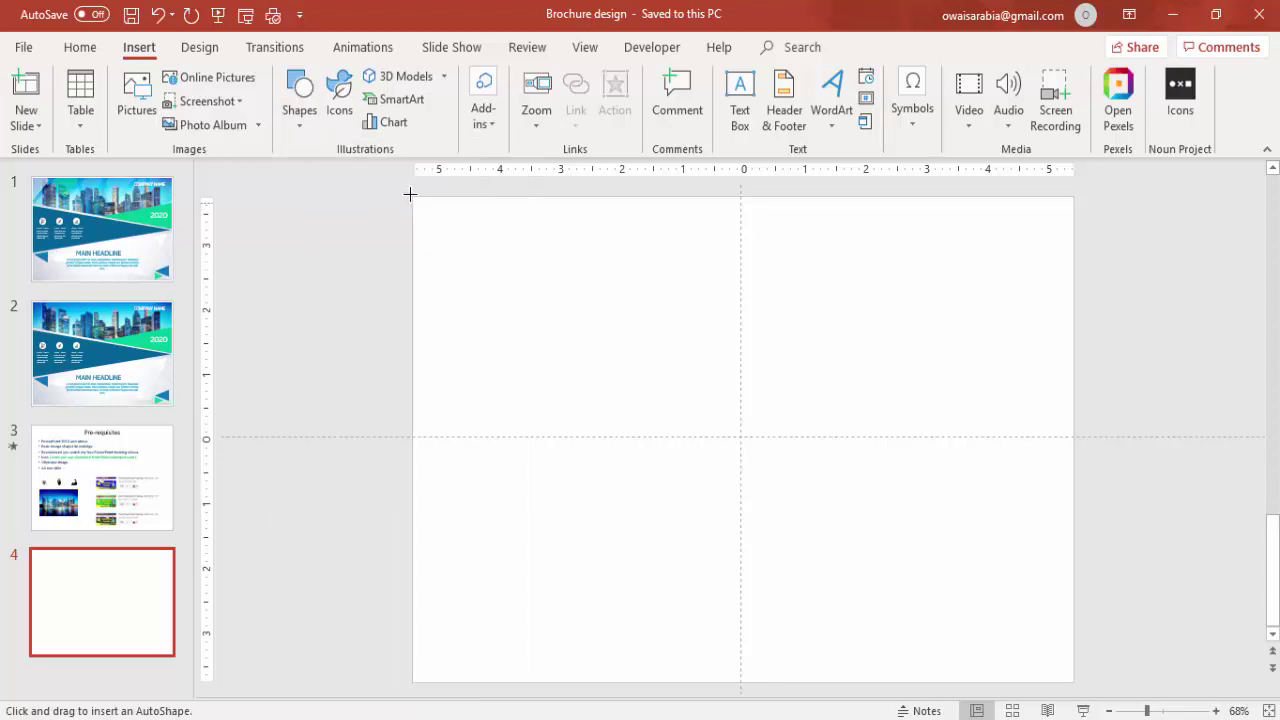
drag(415, 197, 1074, 438)
click(485, 104)
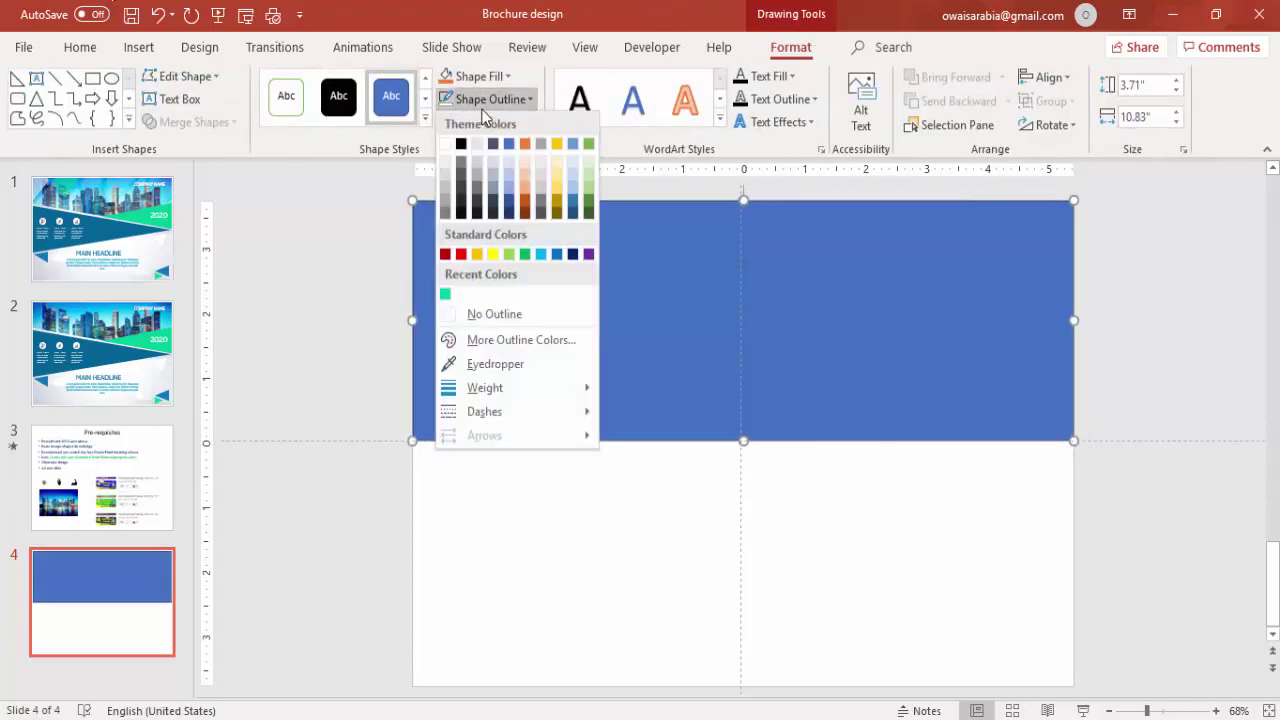
click(519, 315)
click(306, 197)
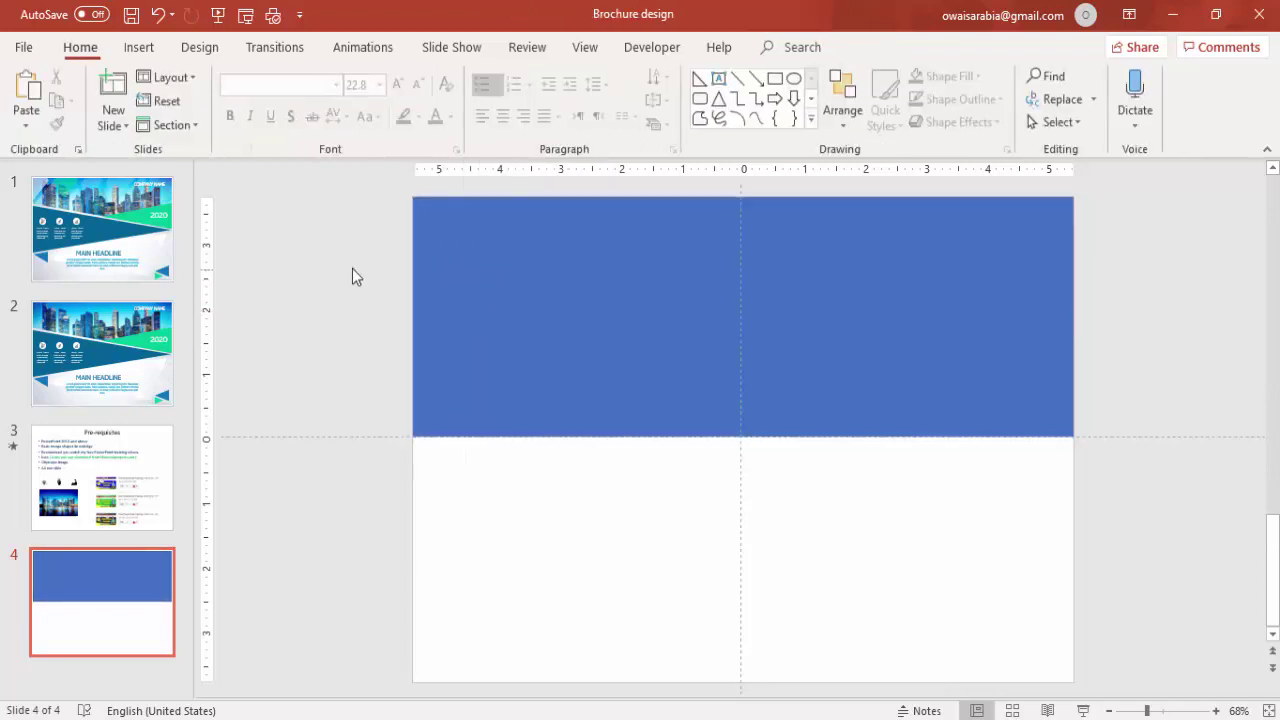
Draw an orange, outline-free right triangle along the rectangle's bottom edge, stretched to the slide's right edge.
click(150, 50)
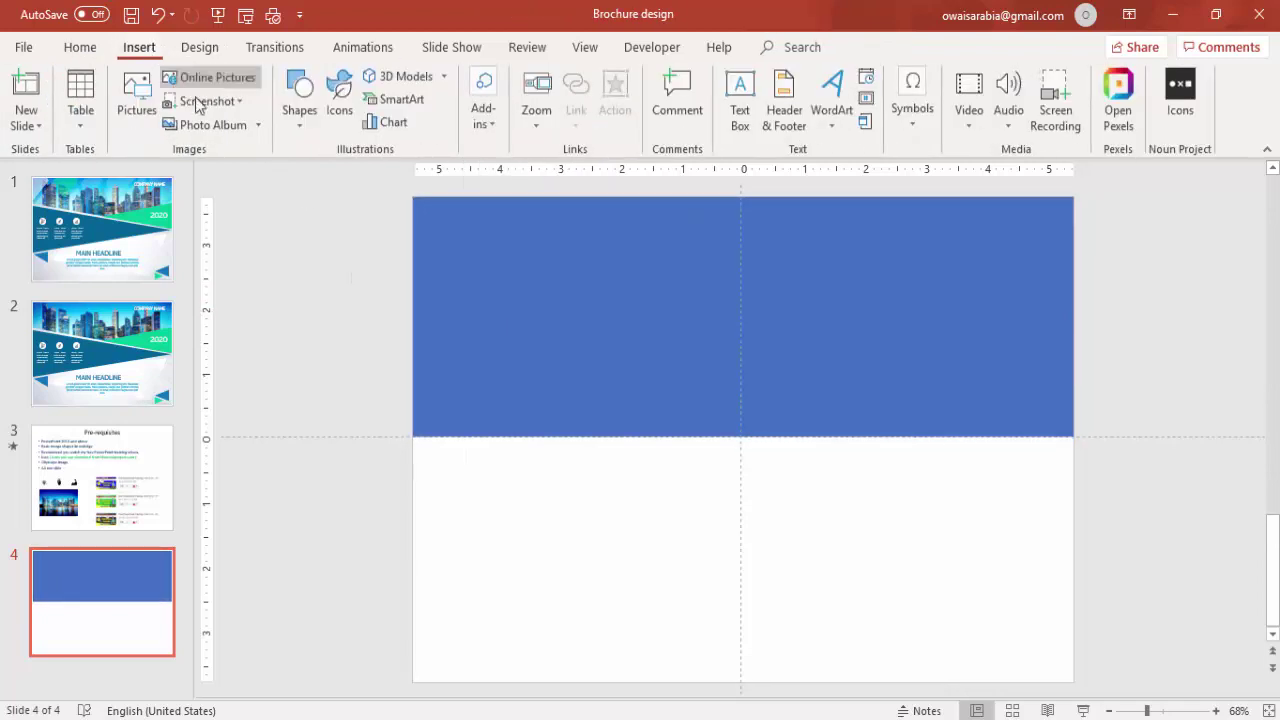
click(301, 120)
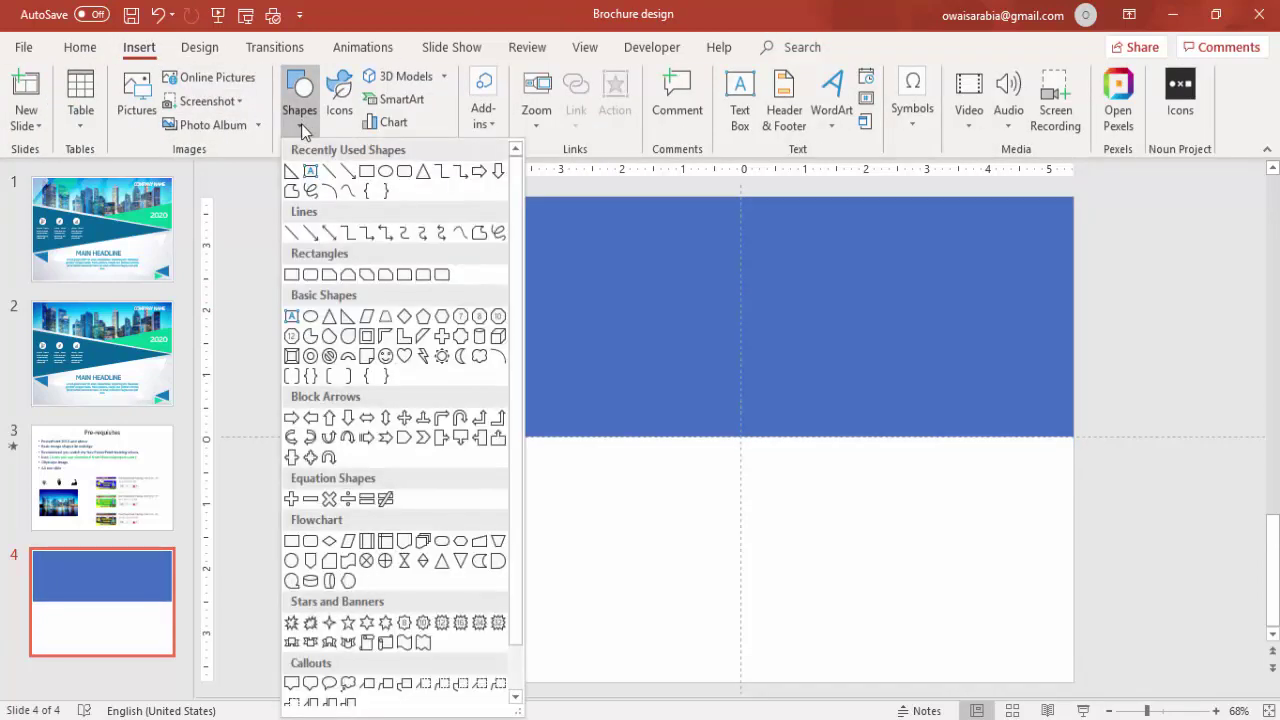
click(345, 320)
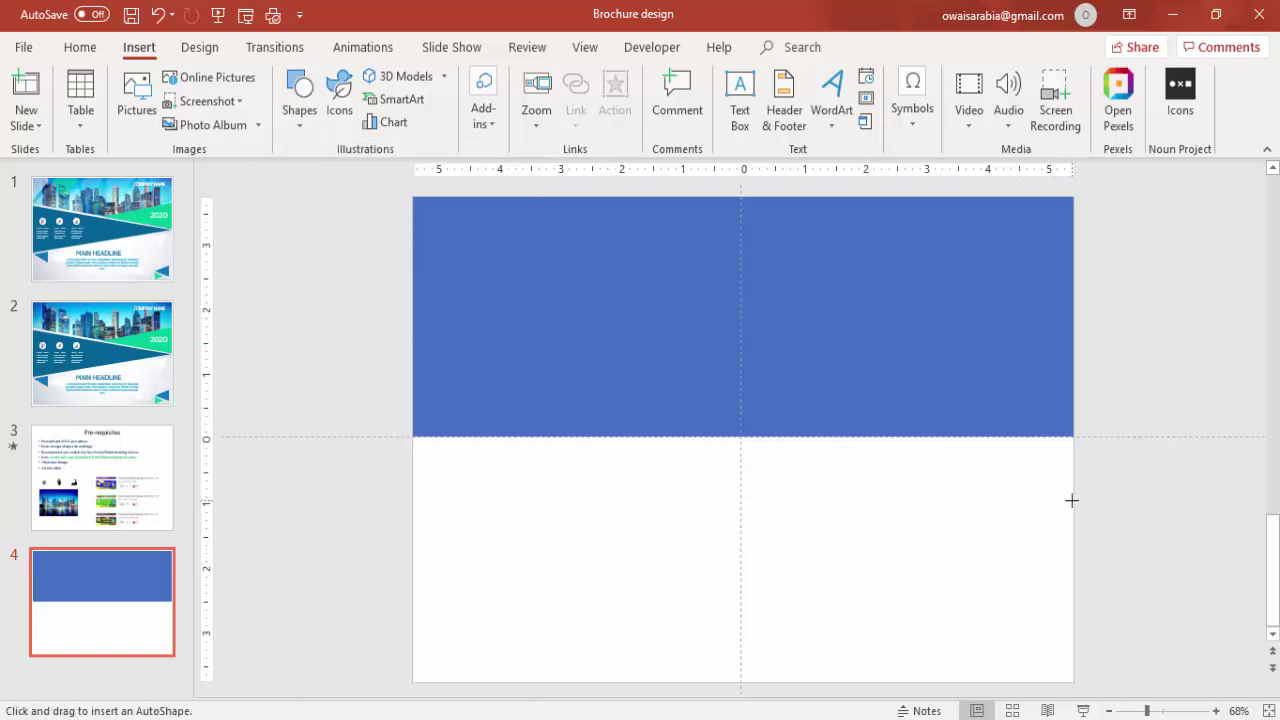
drag(1072, 500, 412, 330)
click(489, 104)
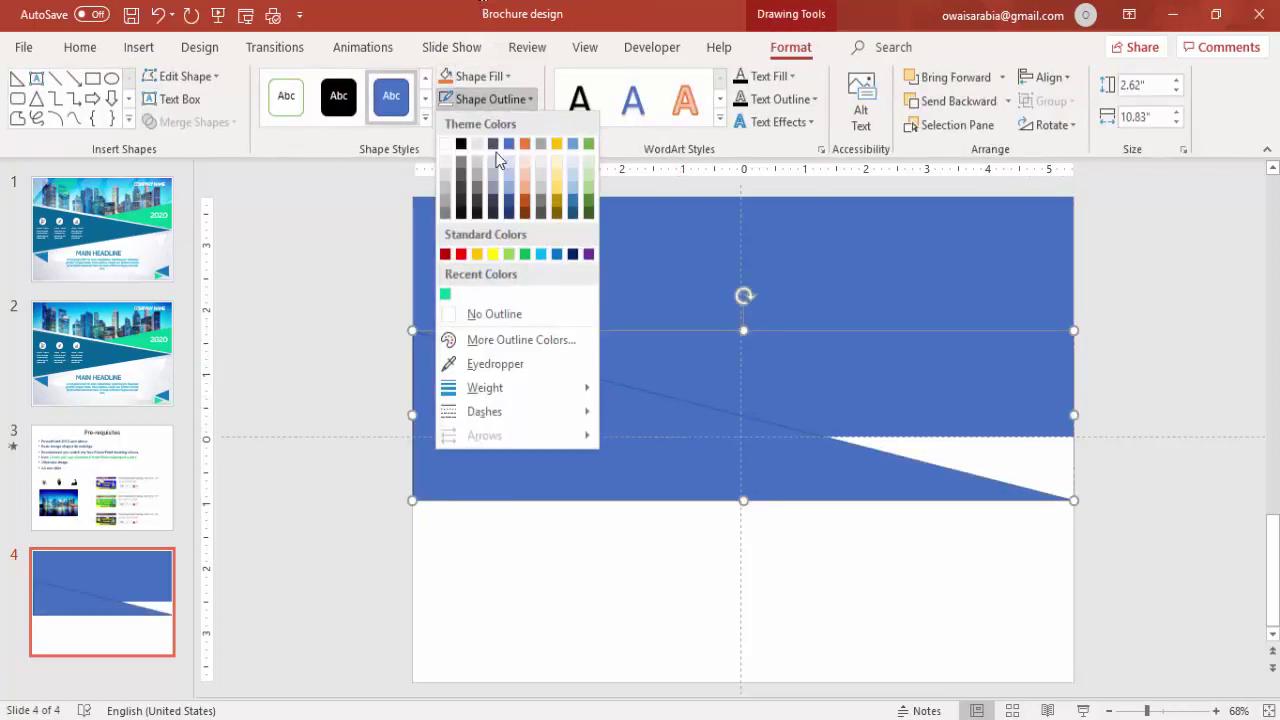
click(495, 315)
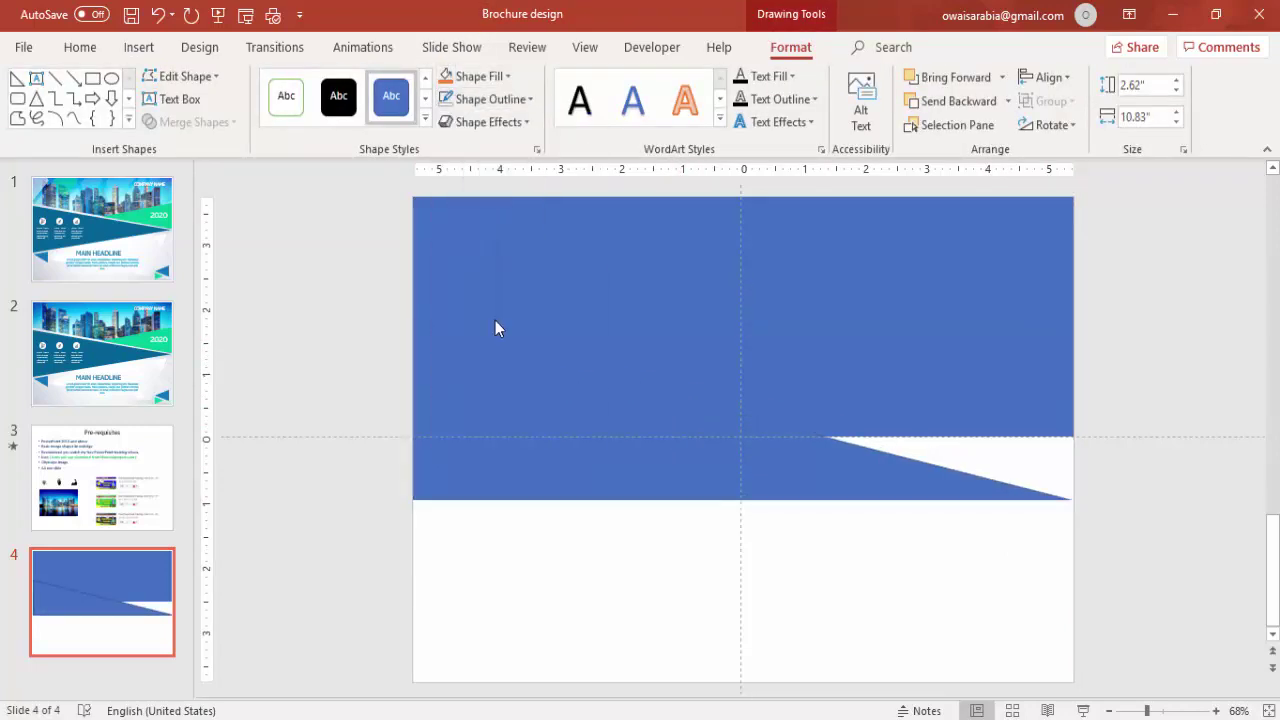
click(447, 77)
drag(597, 480, 597, 395)
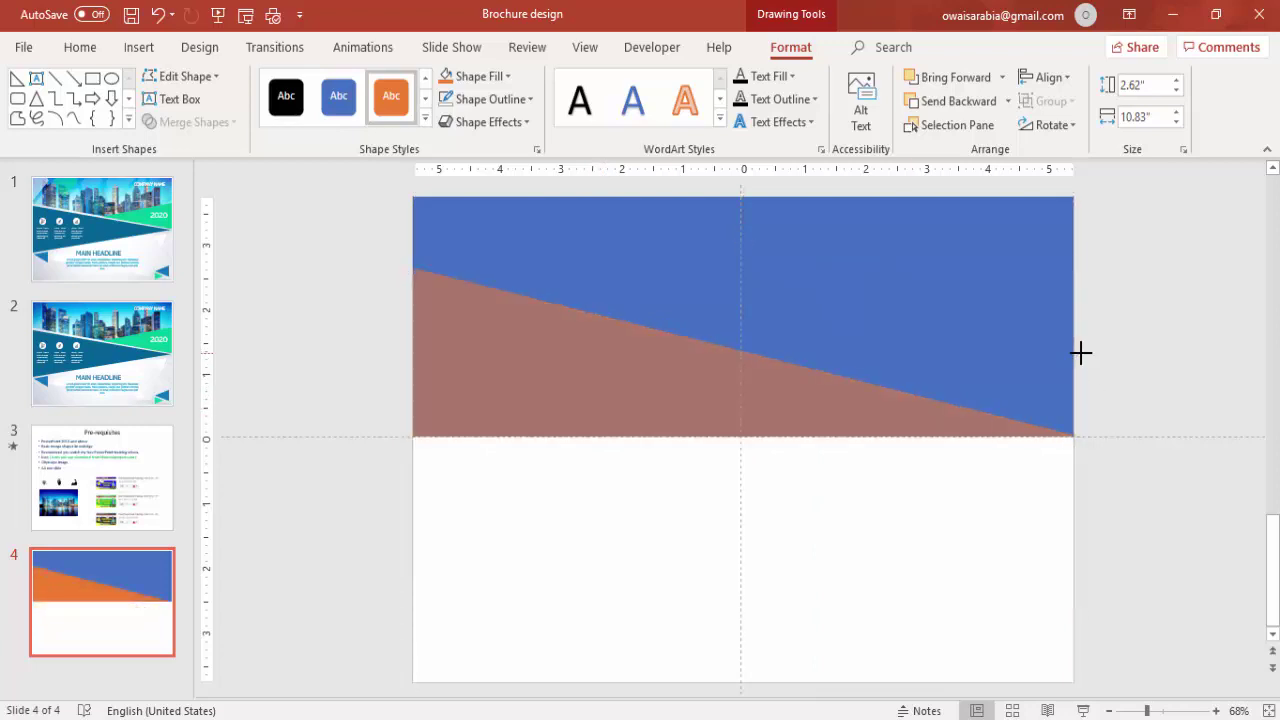
drag(1080, 350, 1081, 352)
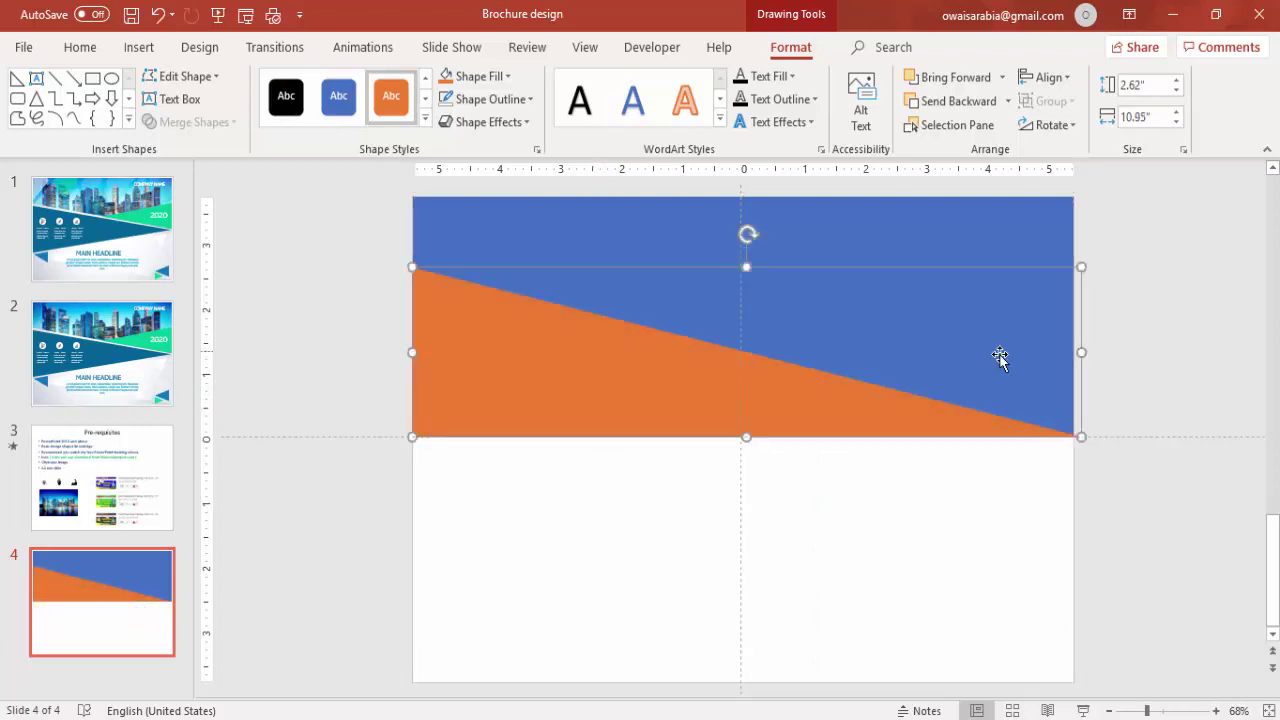
drag(746, 266, 734, 297)
Select the rectangle, then the triangle, and Subtract to leave a sloped blue banner.
click(1169, 382)
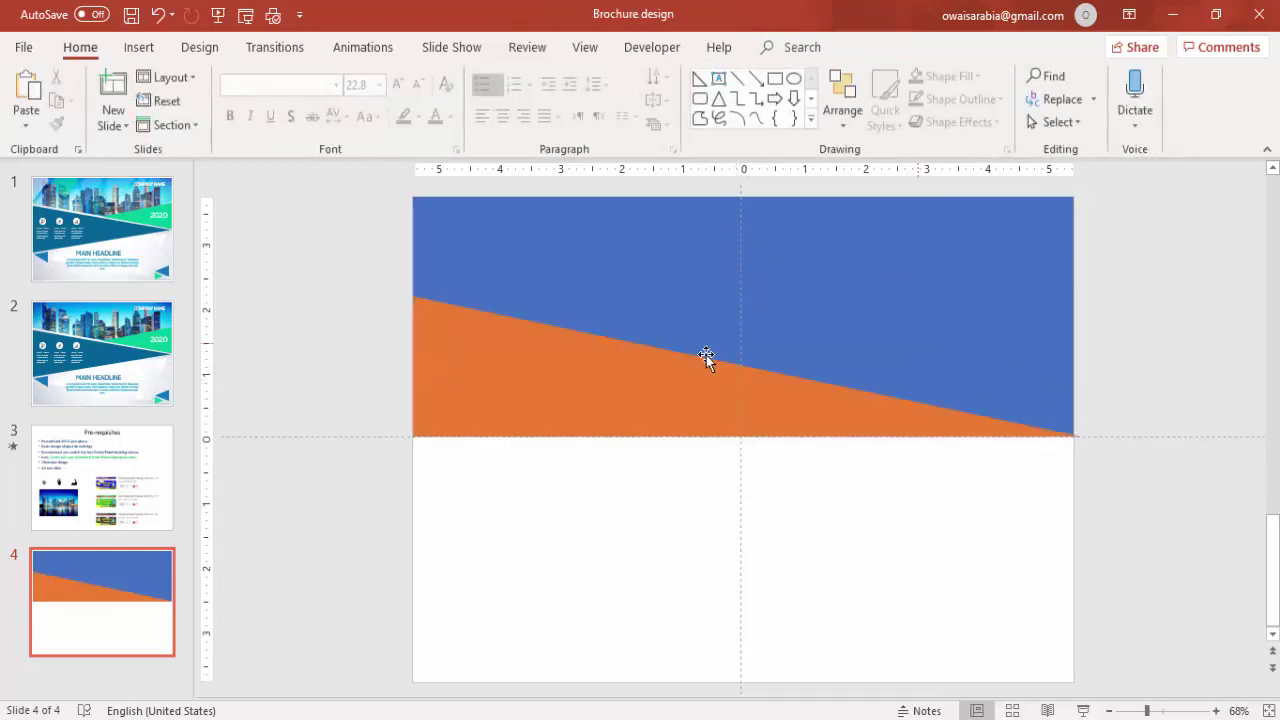
click(603, 255)
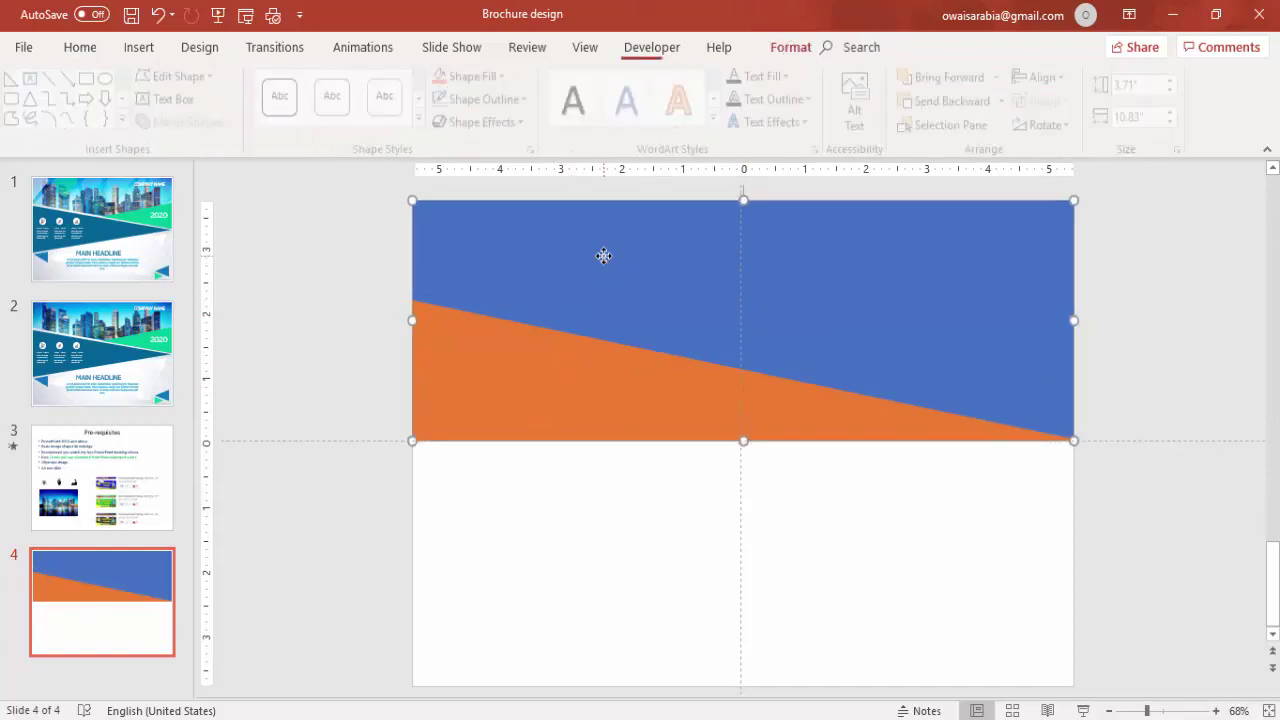
shift+click(462, 373)
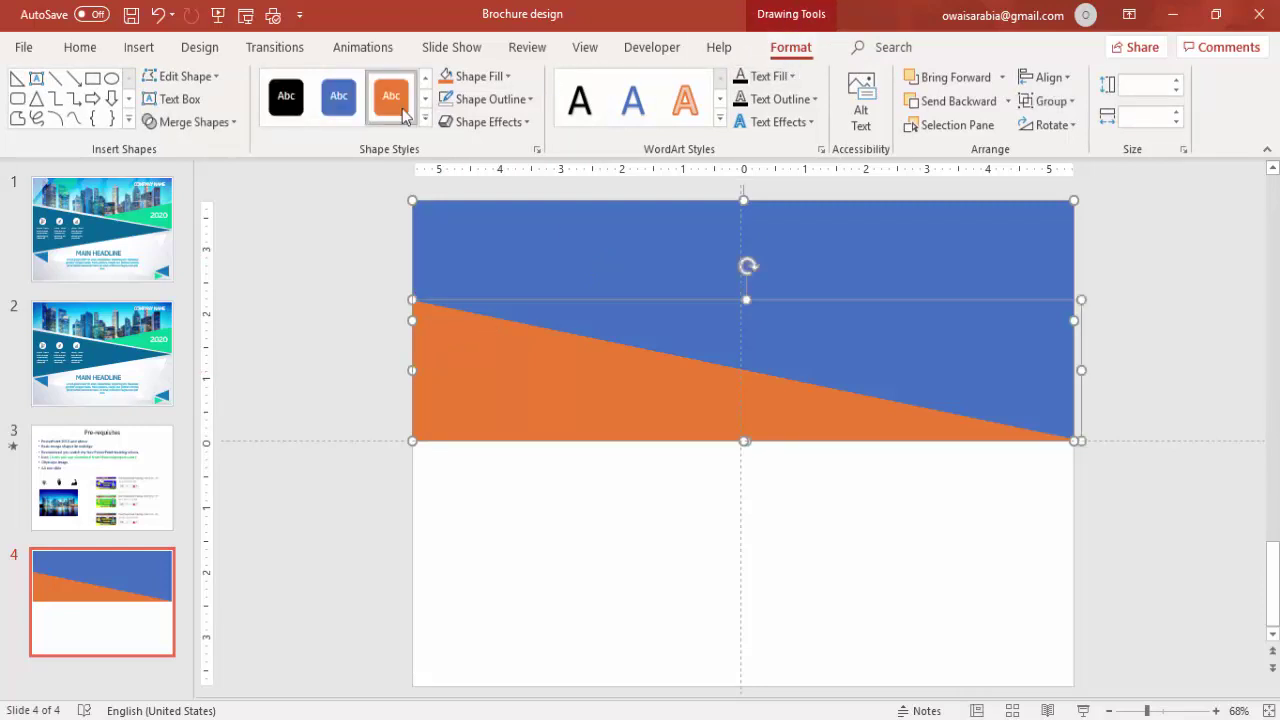
click(219, 127)
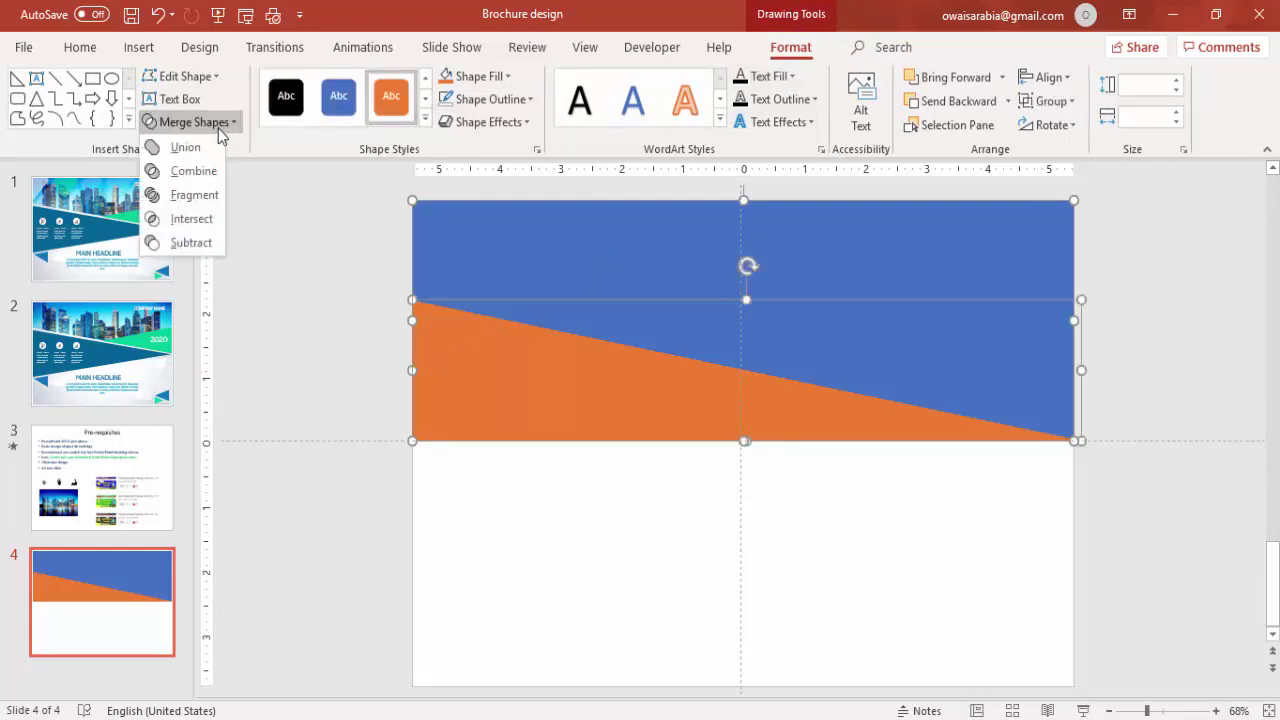
click(191, 243)
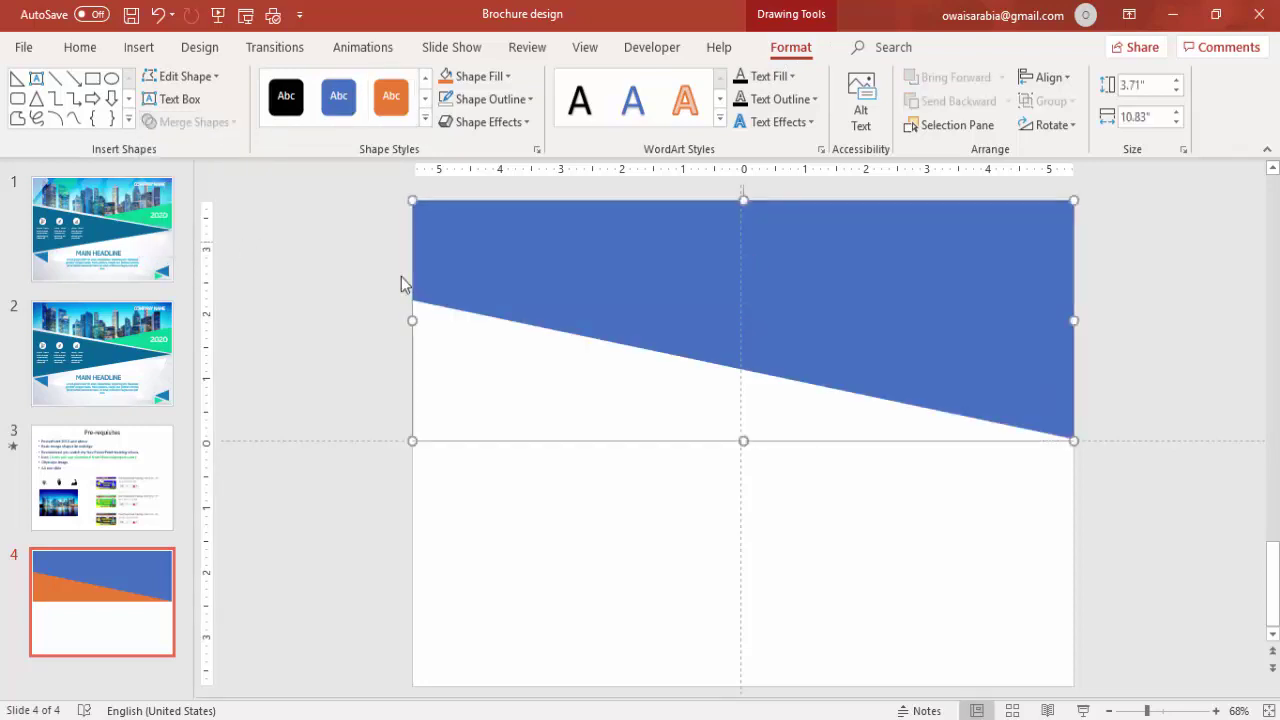
Give slide 4's background a radial gradient fill, white fading to light grey.
click(1133, 340)
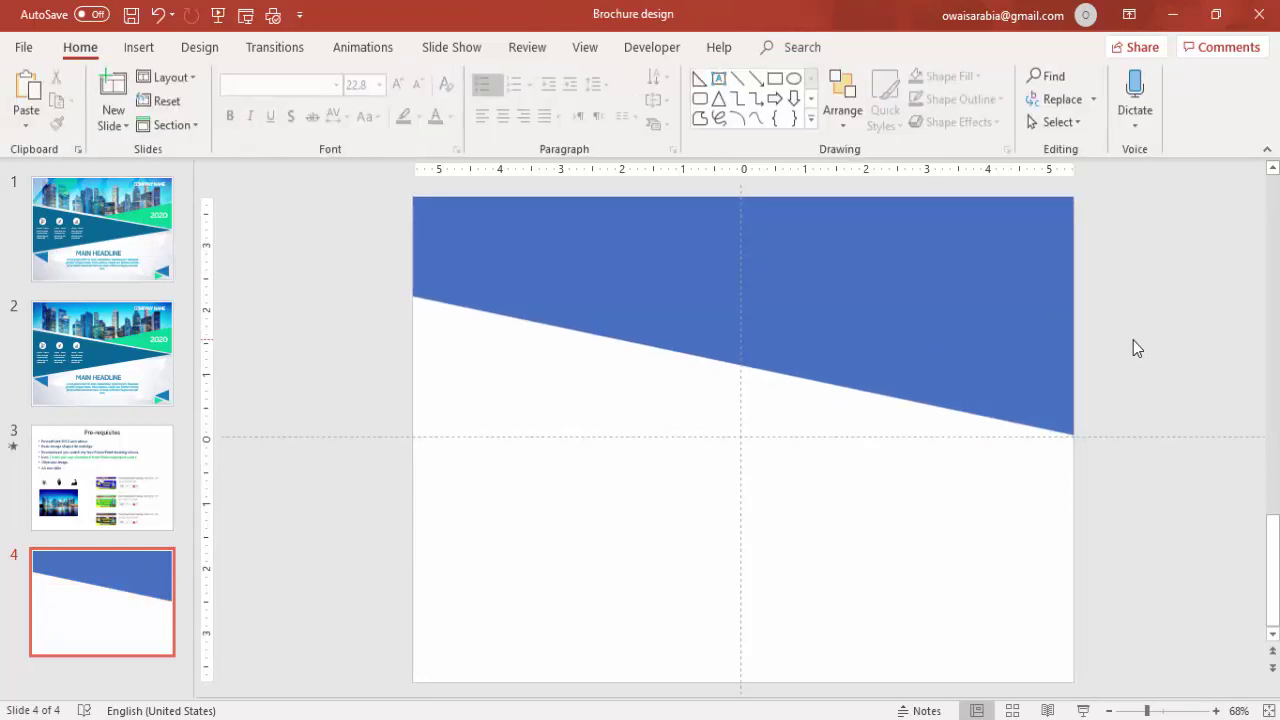
right_click(531, 510)
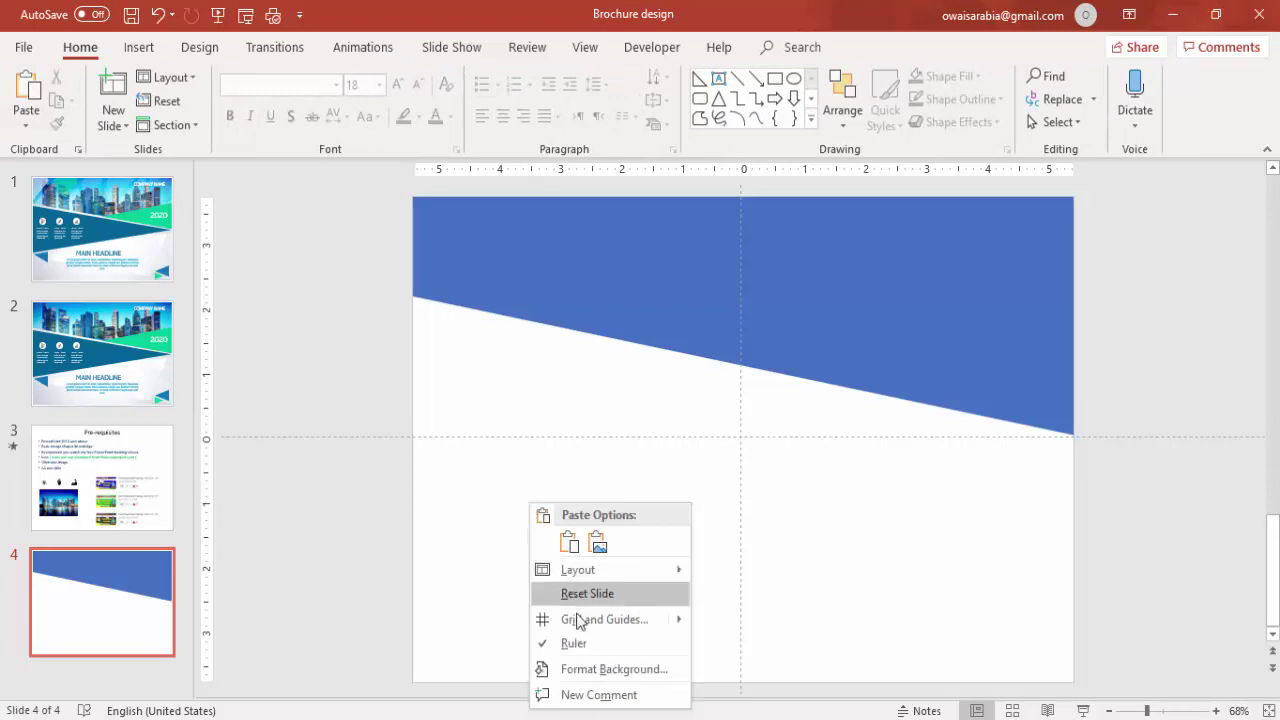
click(592, 668)
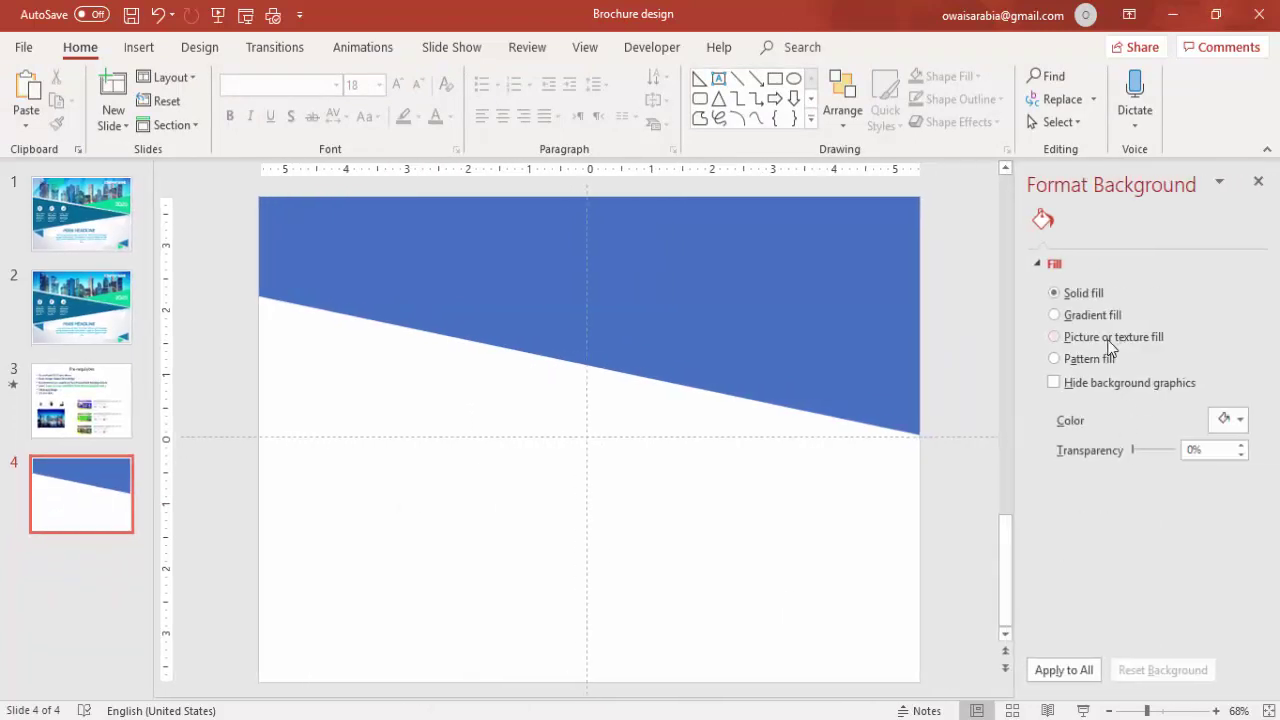
click(1087, 316)
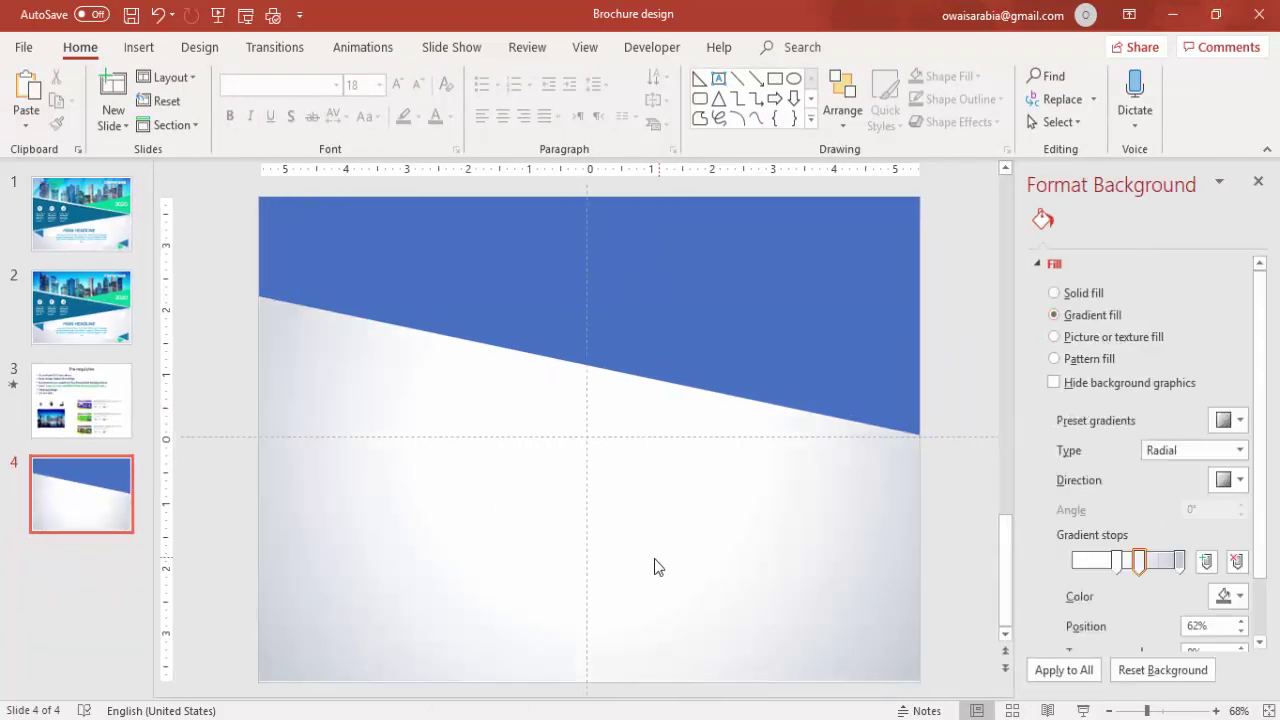
click(1258, 181)
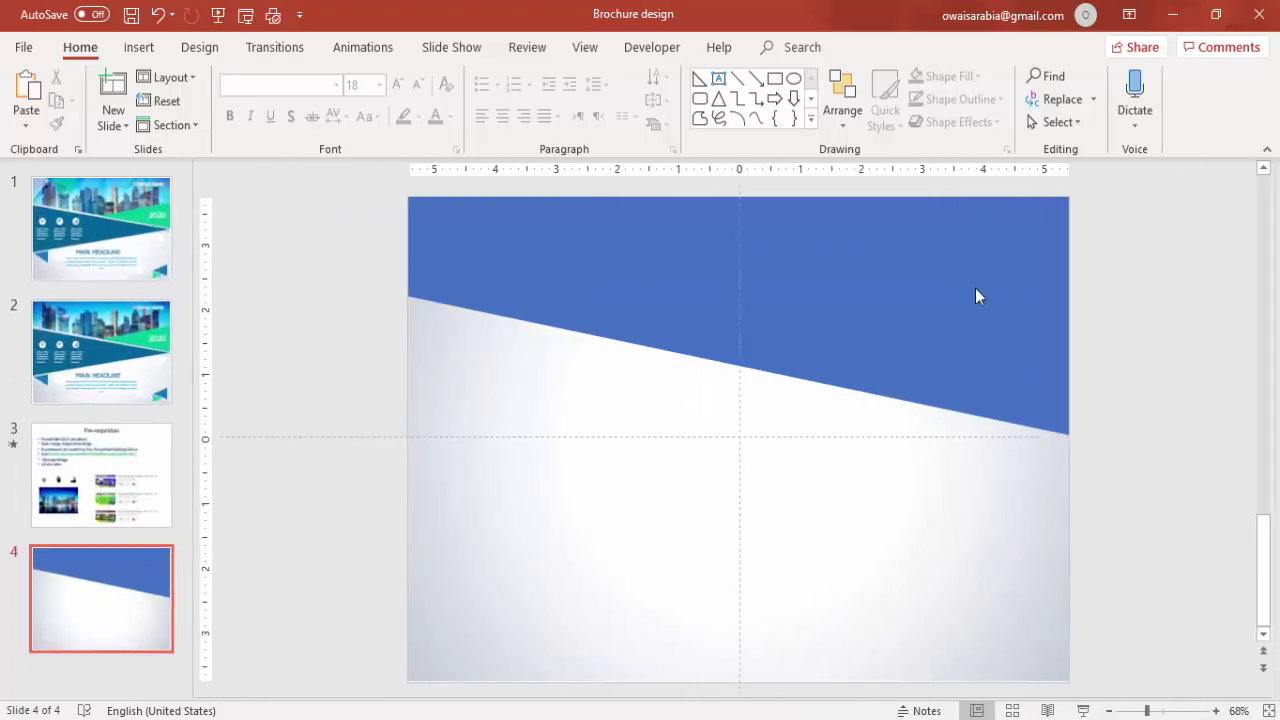
Set the sloped banner's fill to the city skyline photo using a picture fill.
click(829, 304)
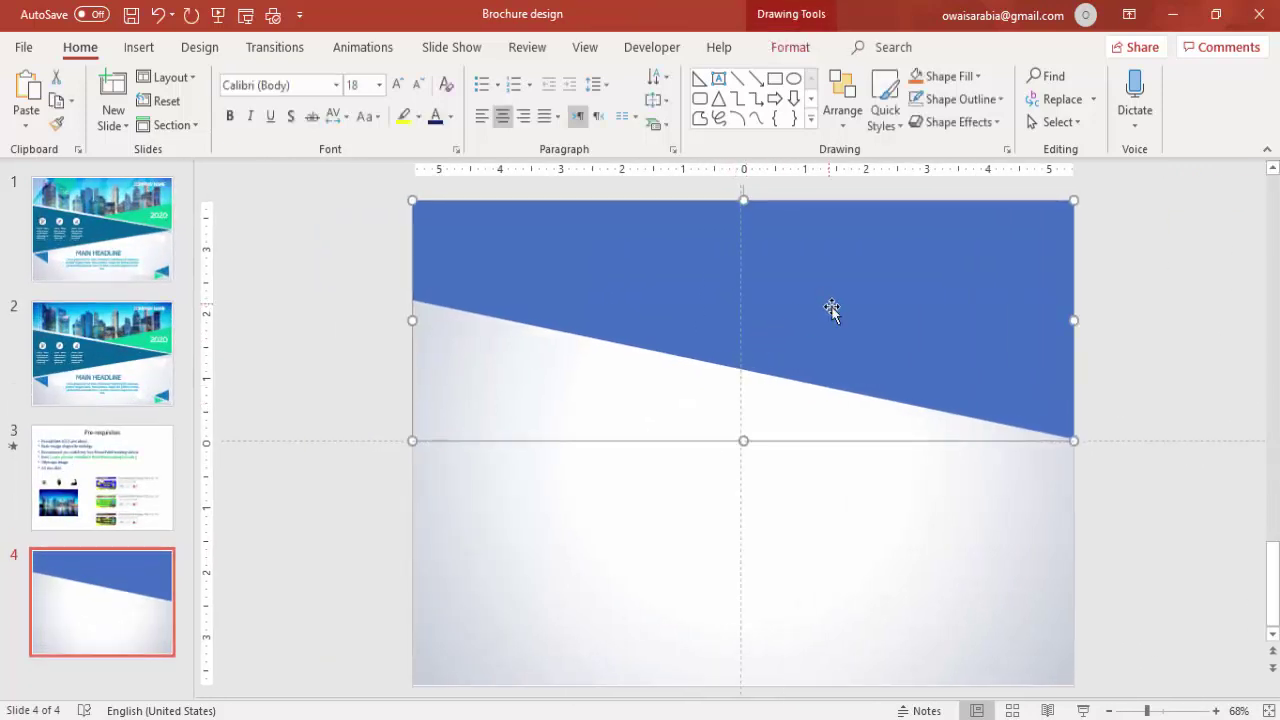
right_click(837, 298)
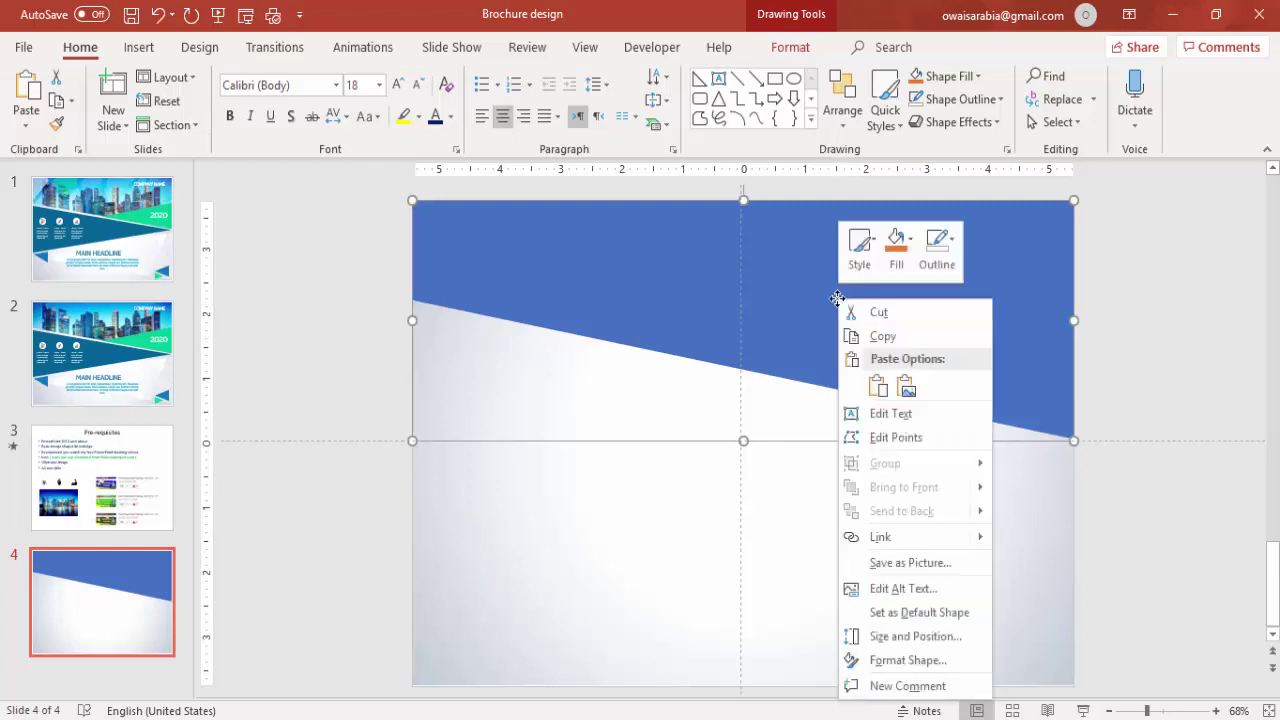
click(883, 661)
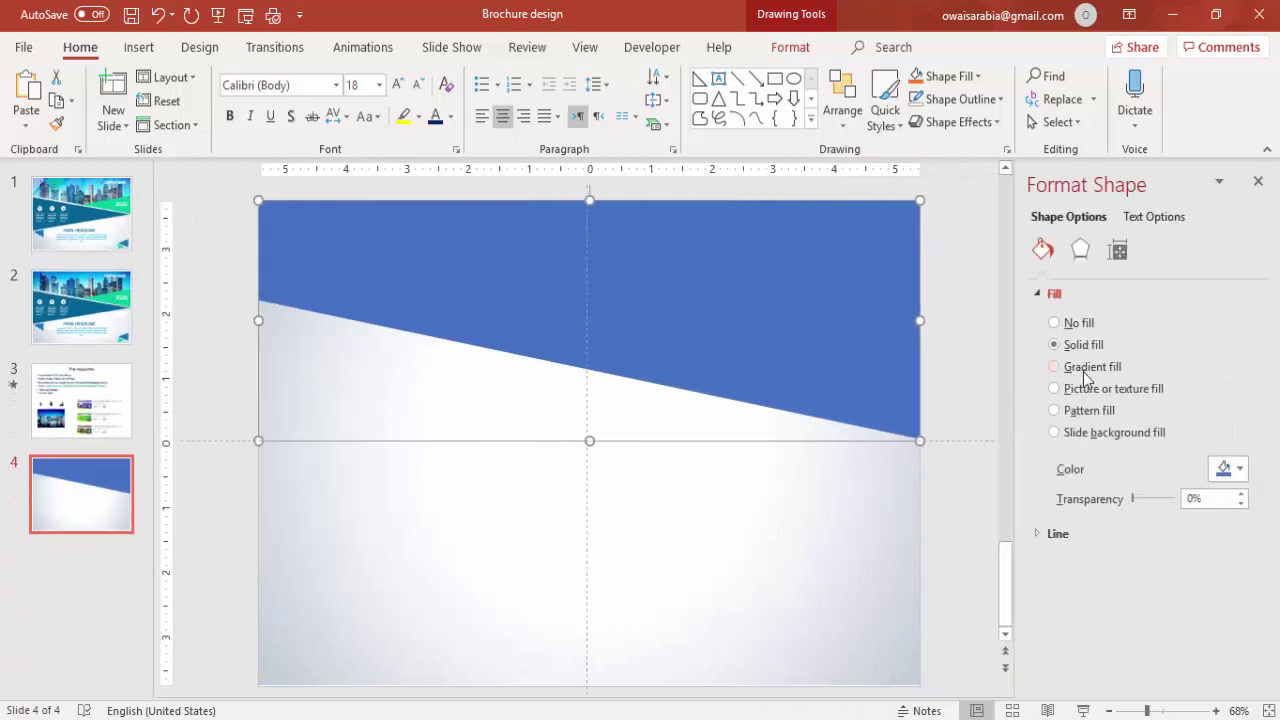
click(1055, 390)
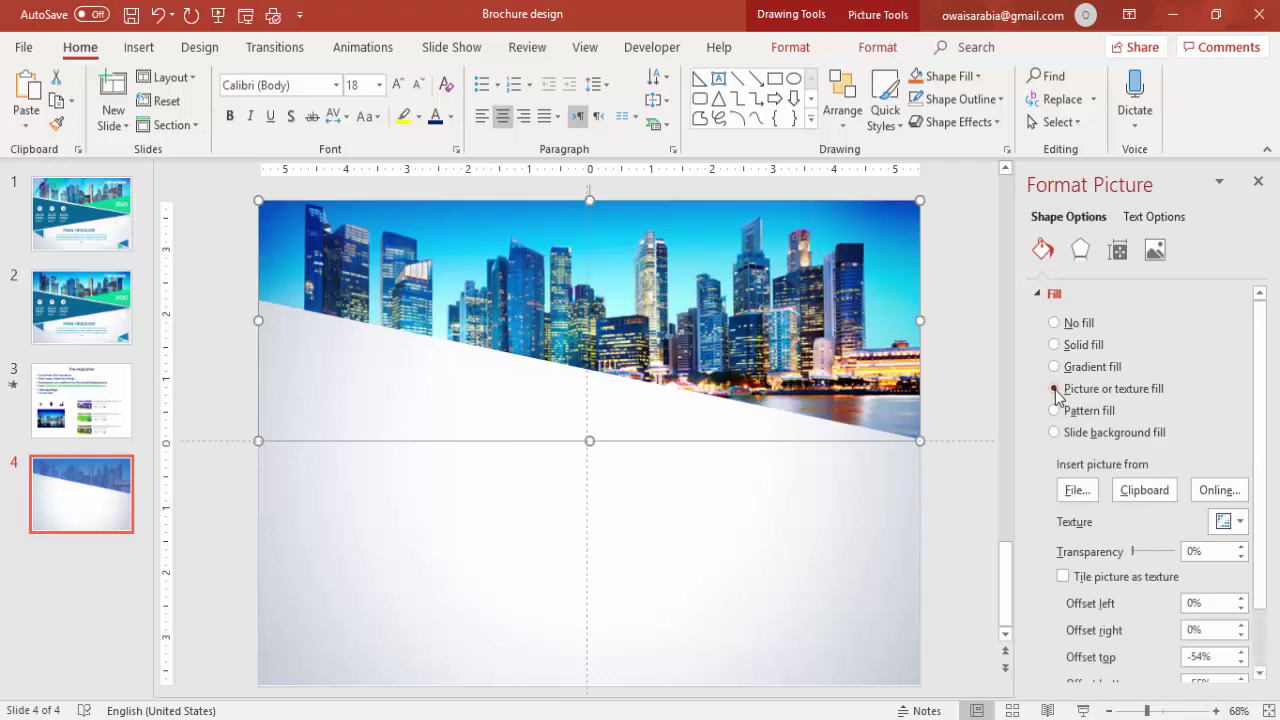
click(1085, 491)
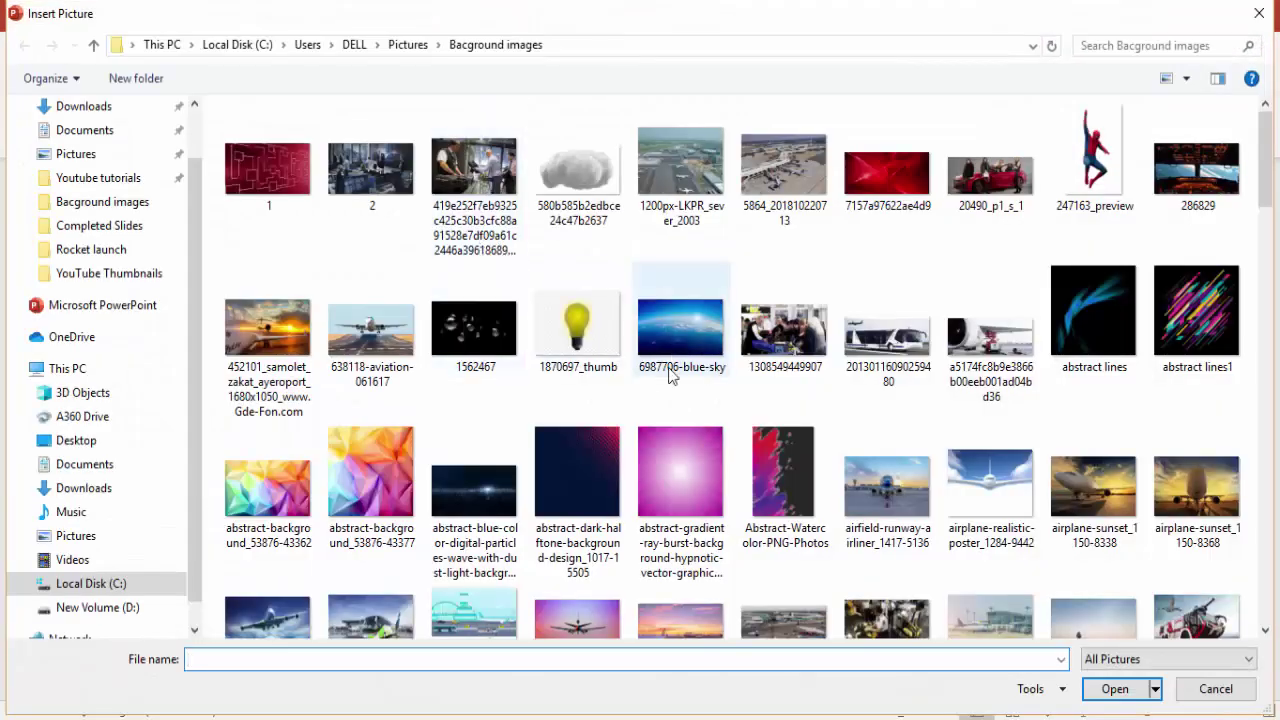
click(990, 615)
click(1115, 689)
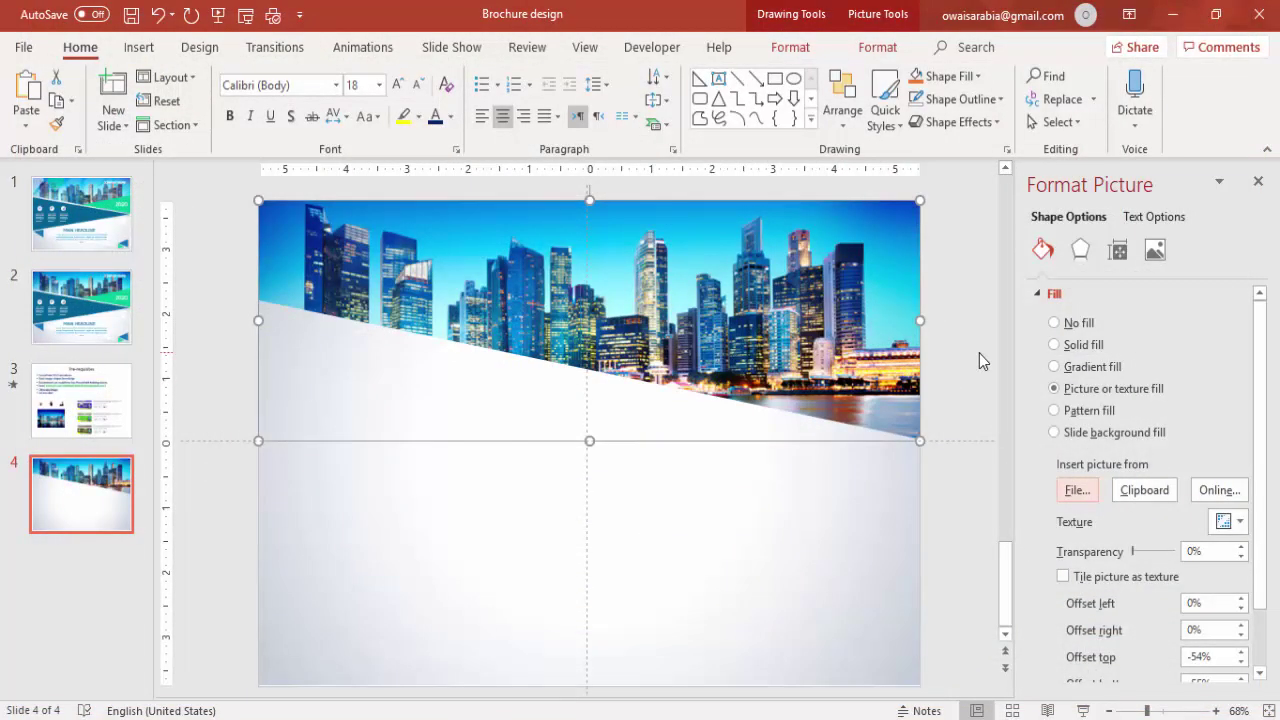
Draw a tall isosceles triangle on the slide's lower right, reaching up into the photo.
click(979, 353)
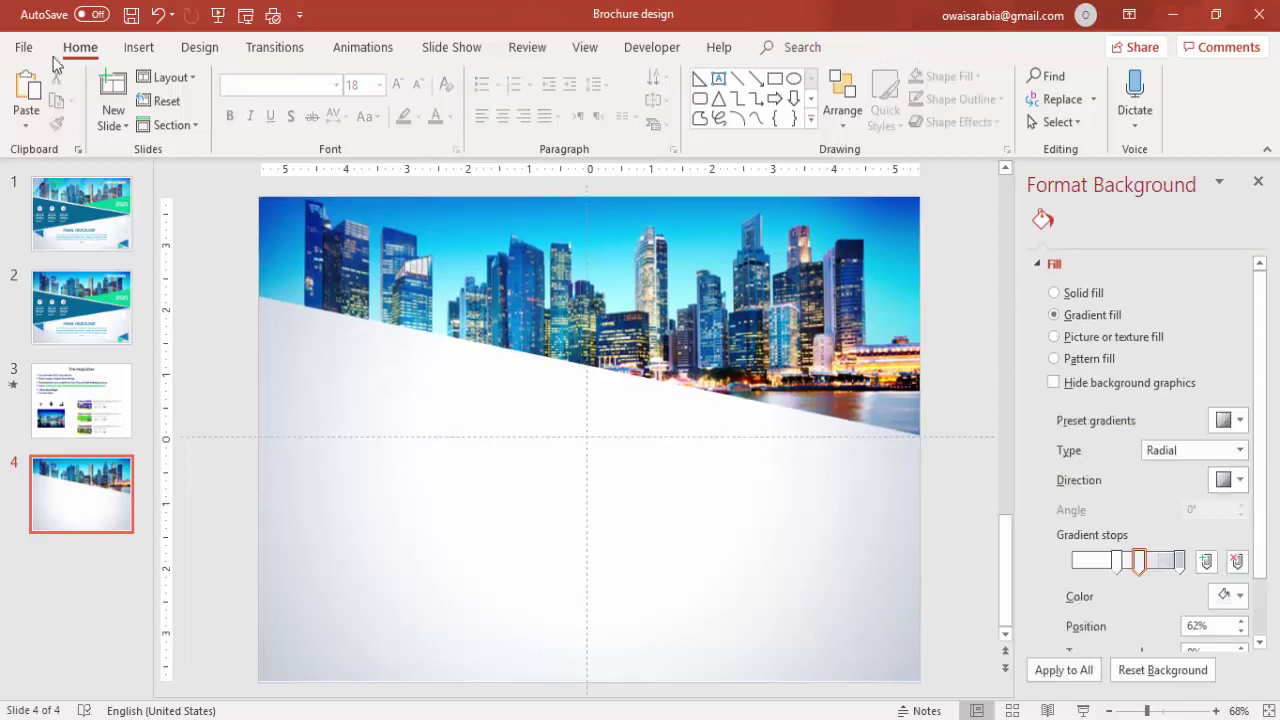
click(138, 48)
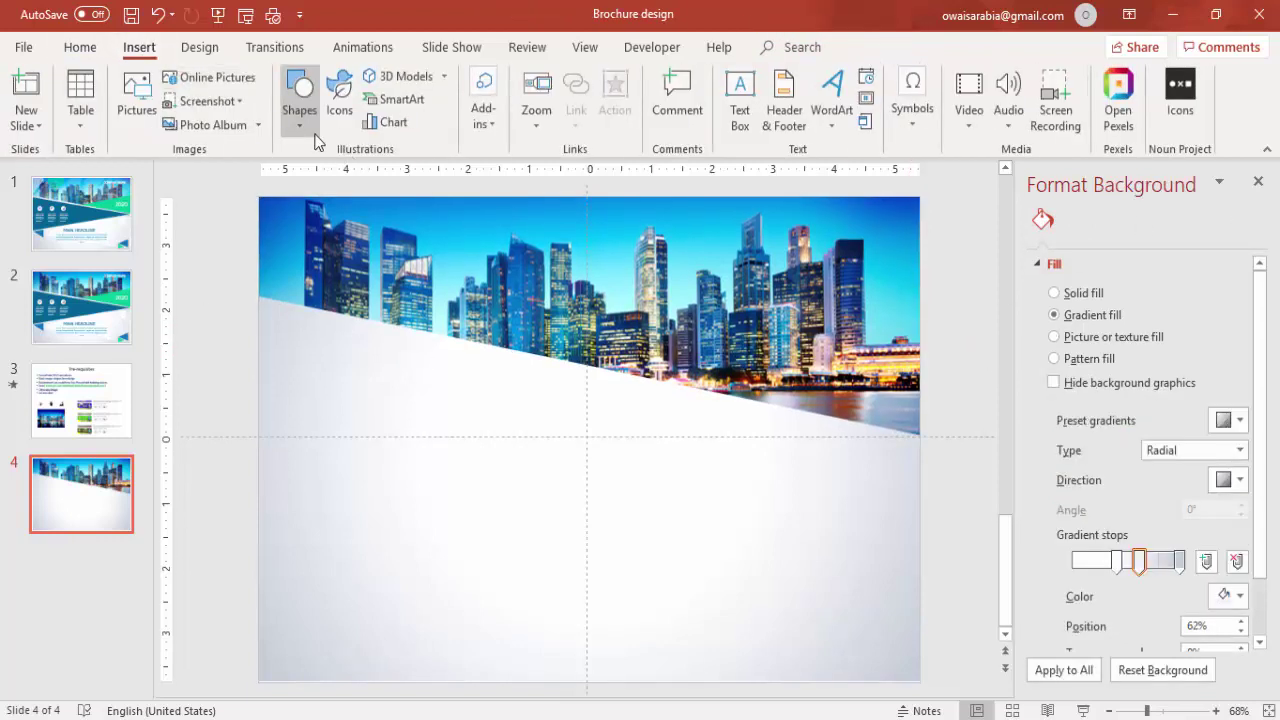
click(300, 118)
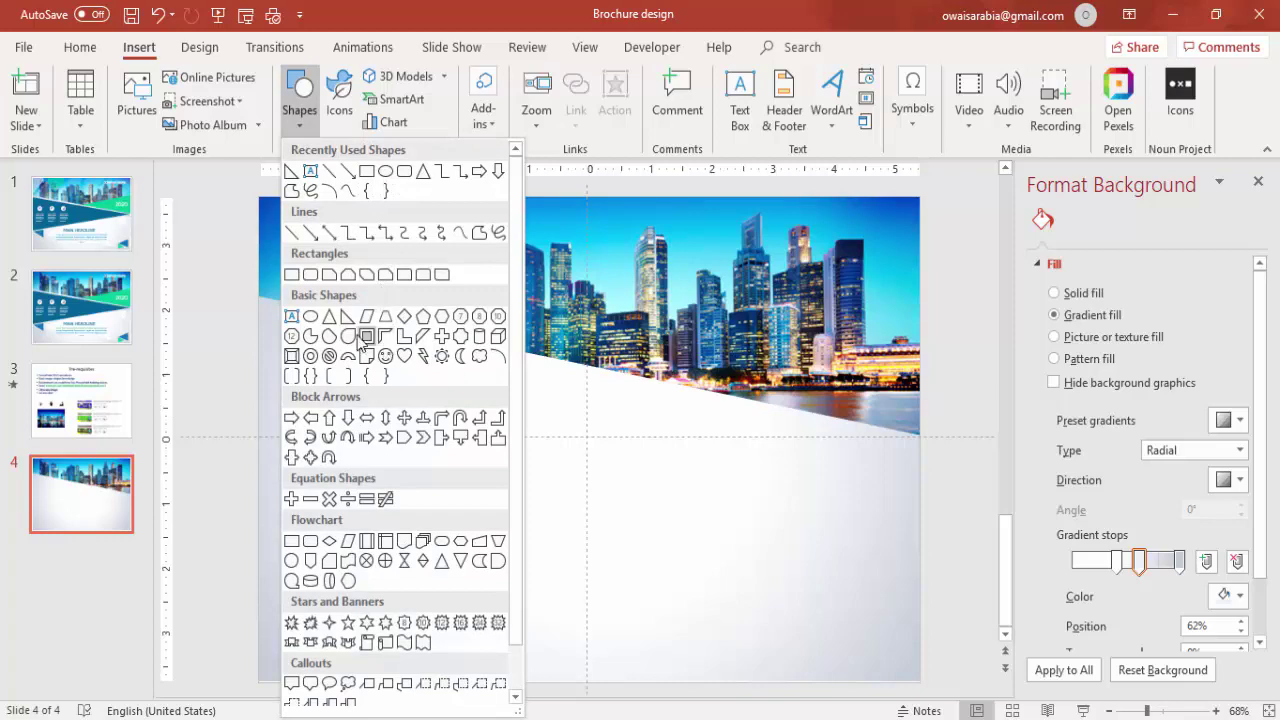
click(329, 318)
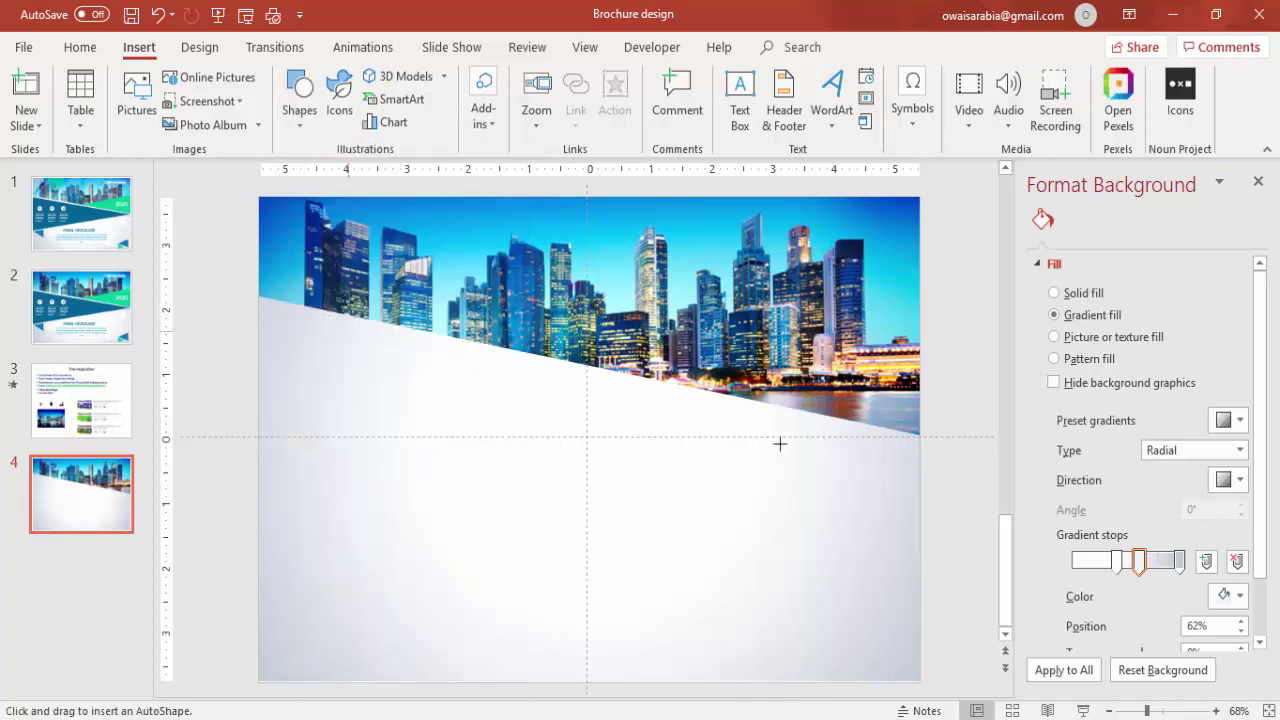
mouse_move(735, 307)
mouse_down()
mouse_move(794, 571)
mouse_move(843, 610)
mouse_up()
Remove the triangle's outline and fill it with the recent green colour.
click(1049, 125)
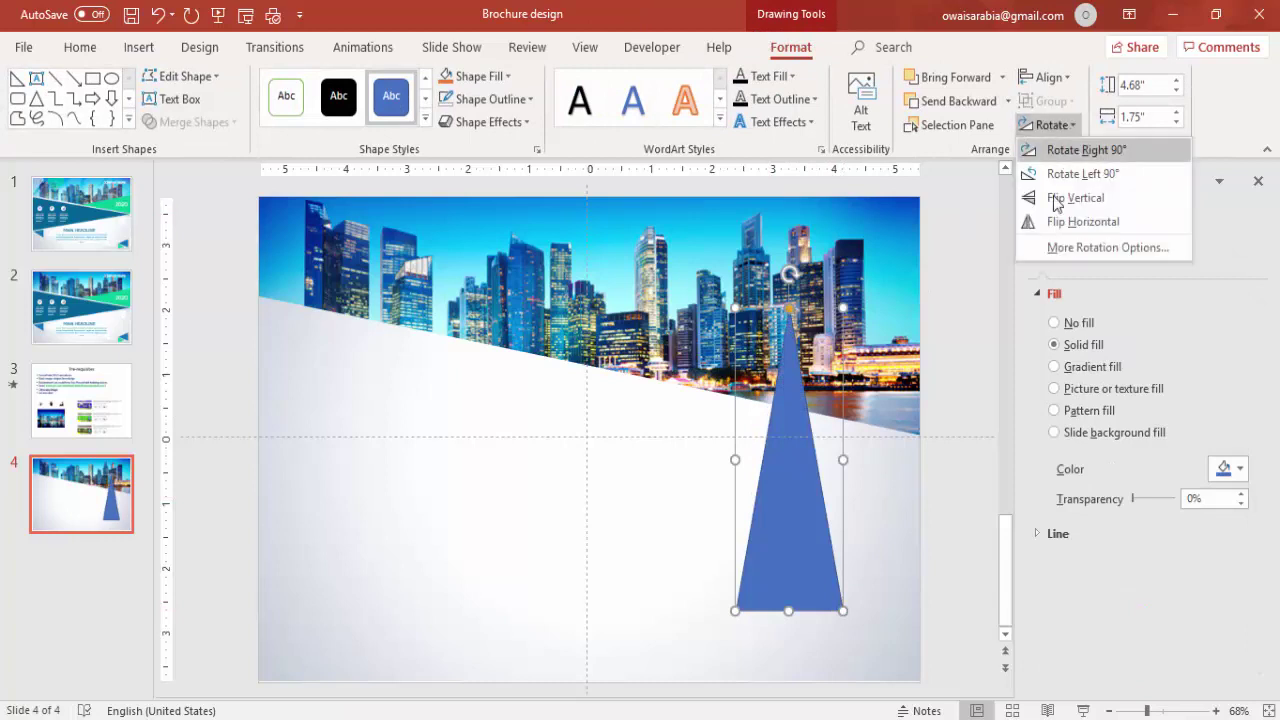
click(486, 97)
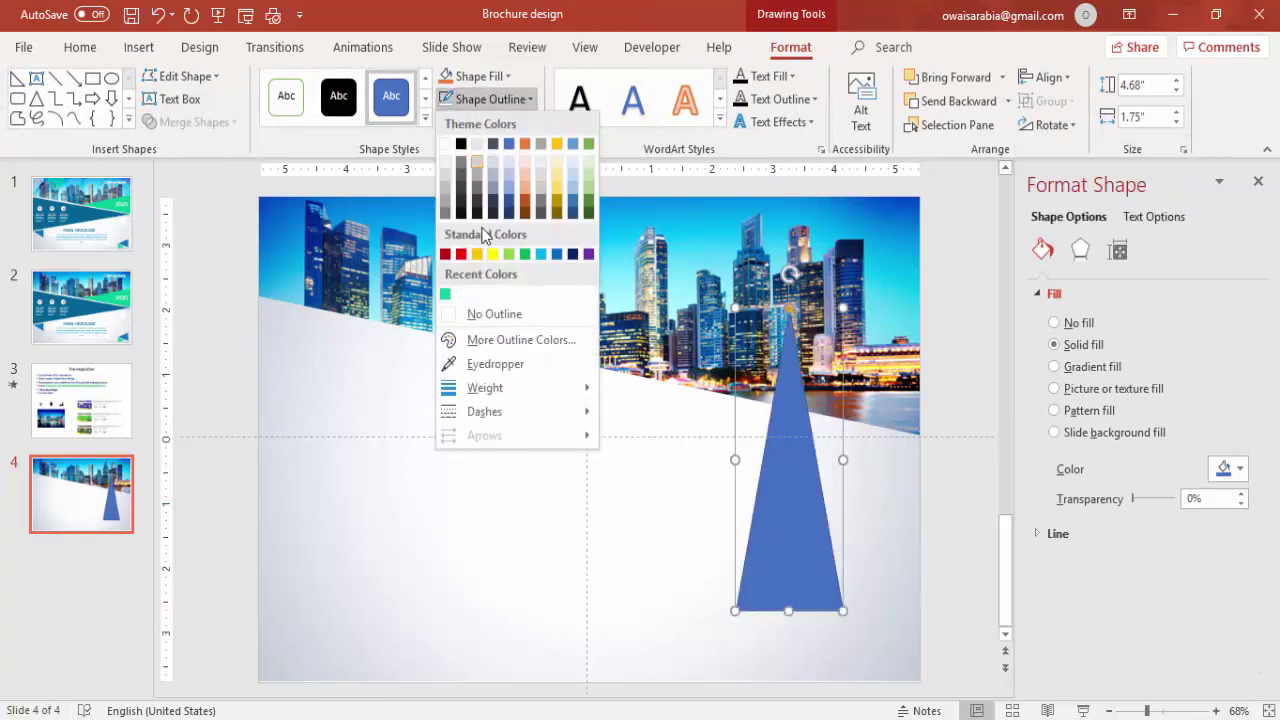
click(476, 311)
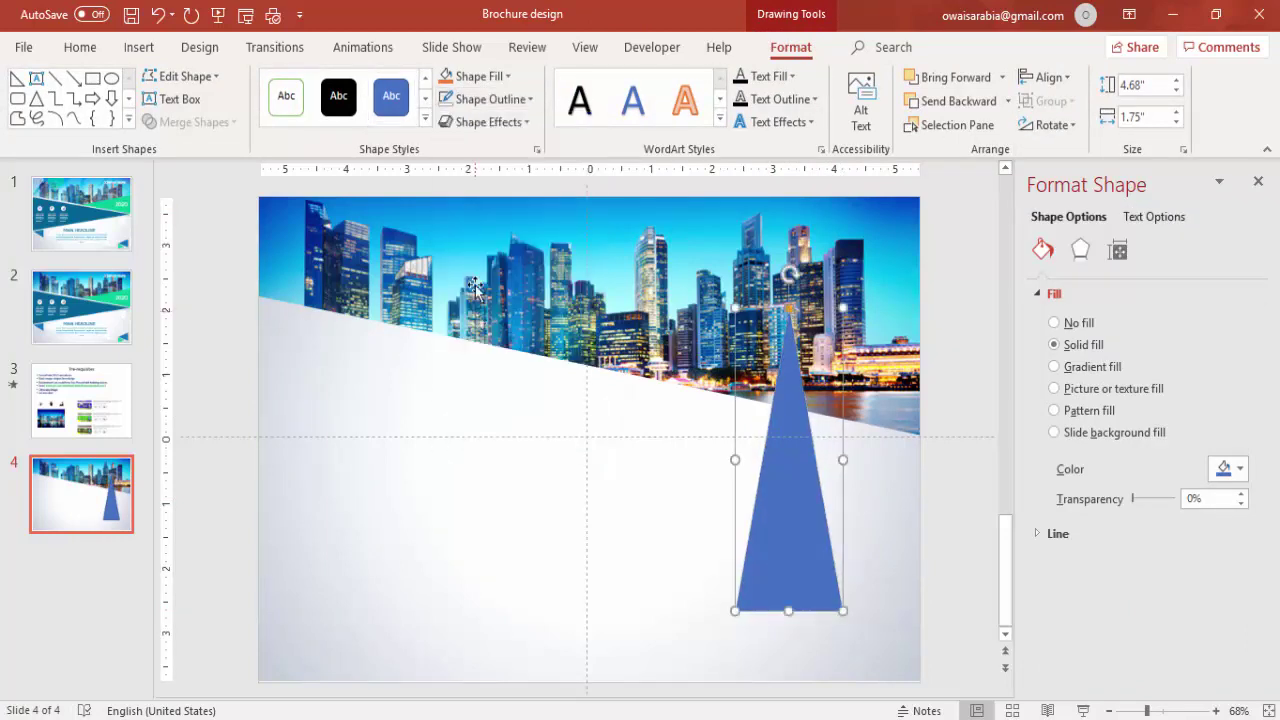
click(480, 76)
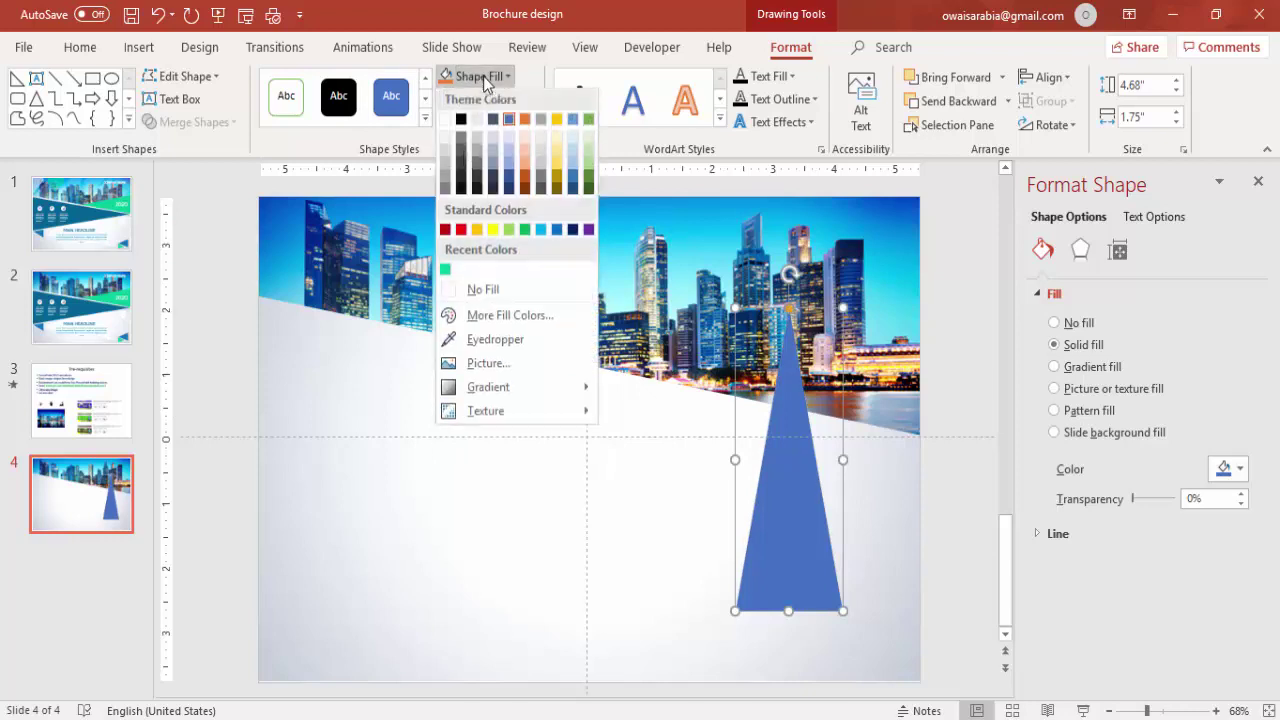
click(446, 272)
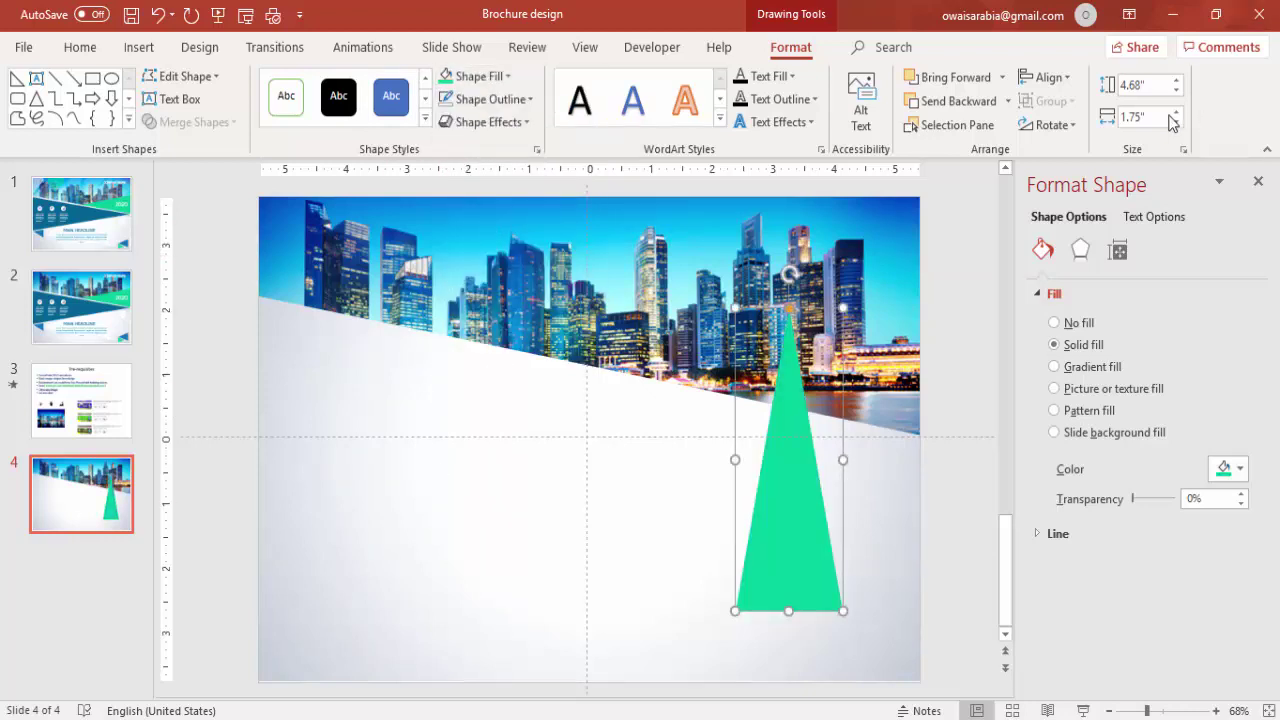
click(1062, 125)
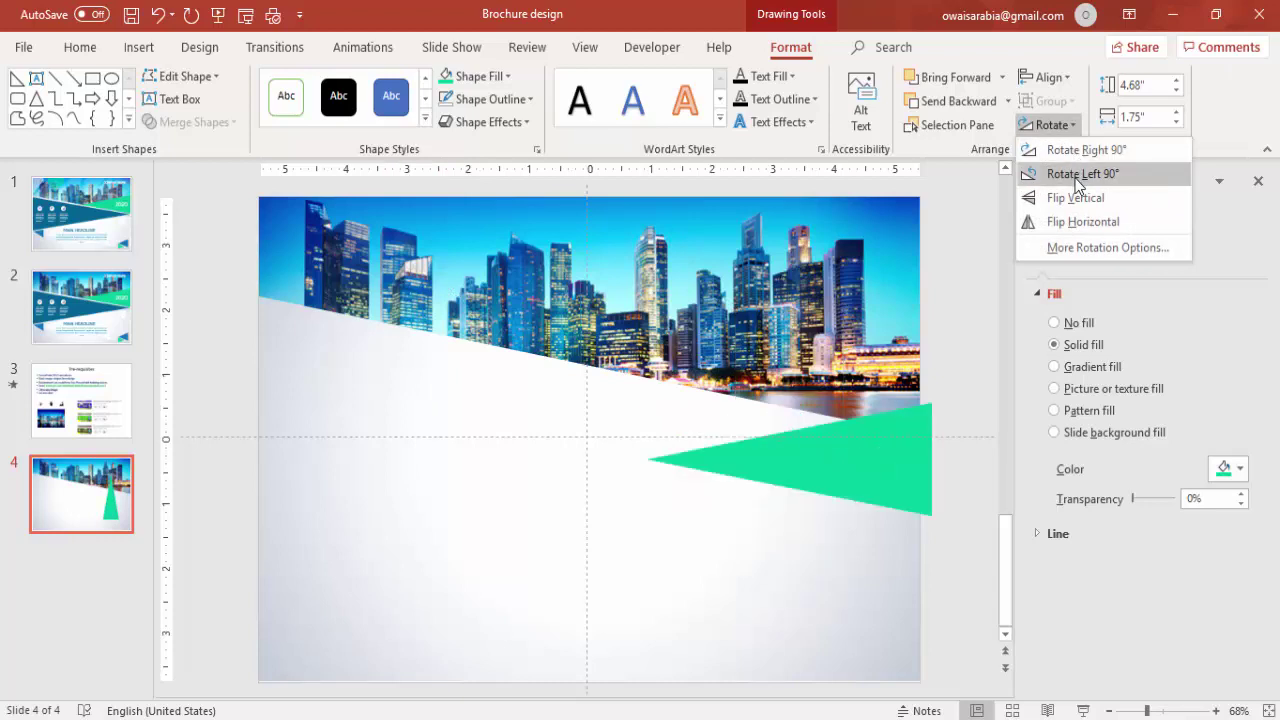
Rotate the triangle left 90° and fit it as a 5.42 × 1.95 in wedge along the banner's slope.
click(1077, 174)
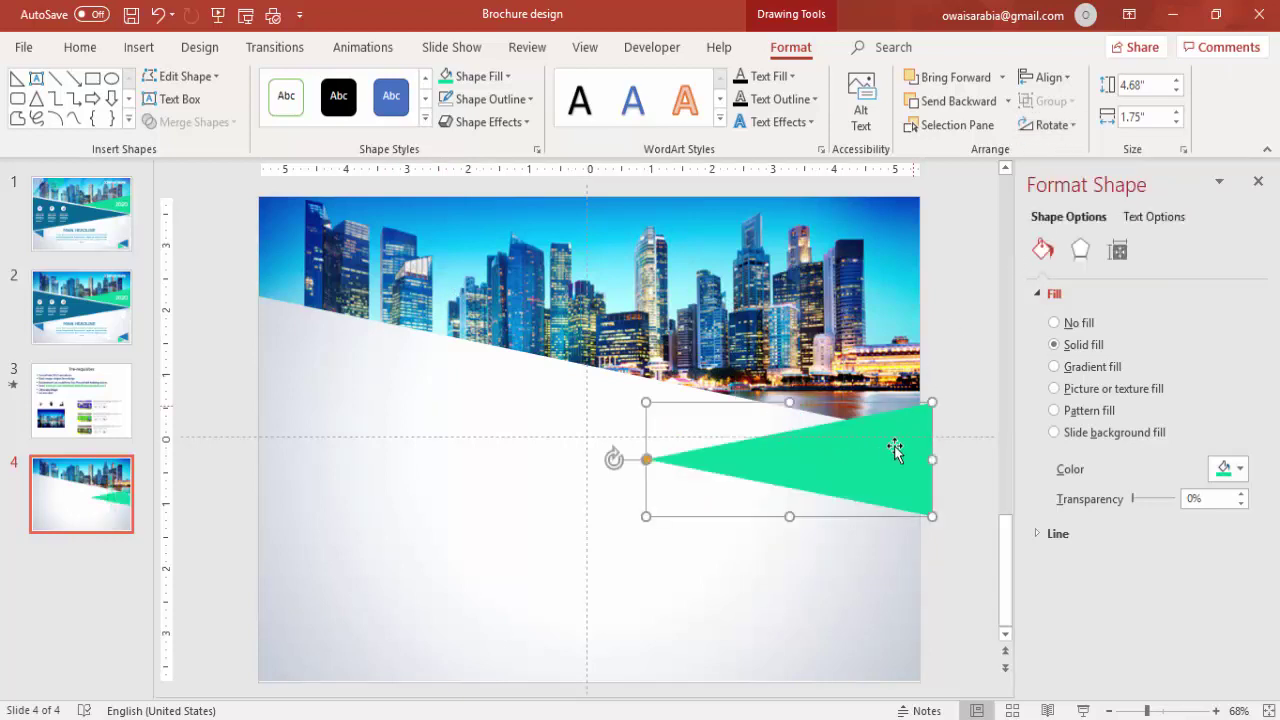
drag(886, 486, 869, 396)
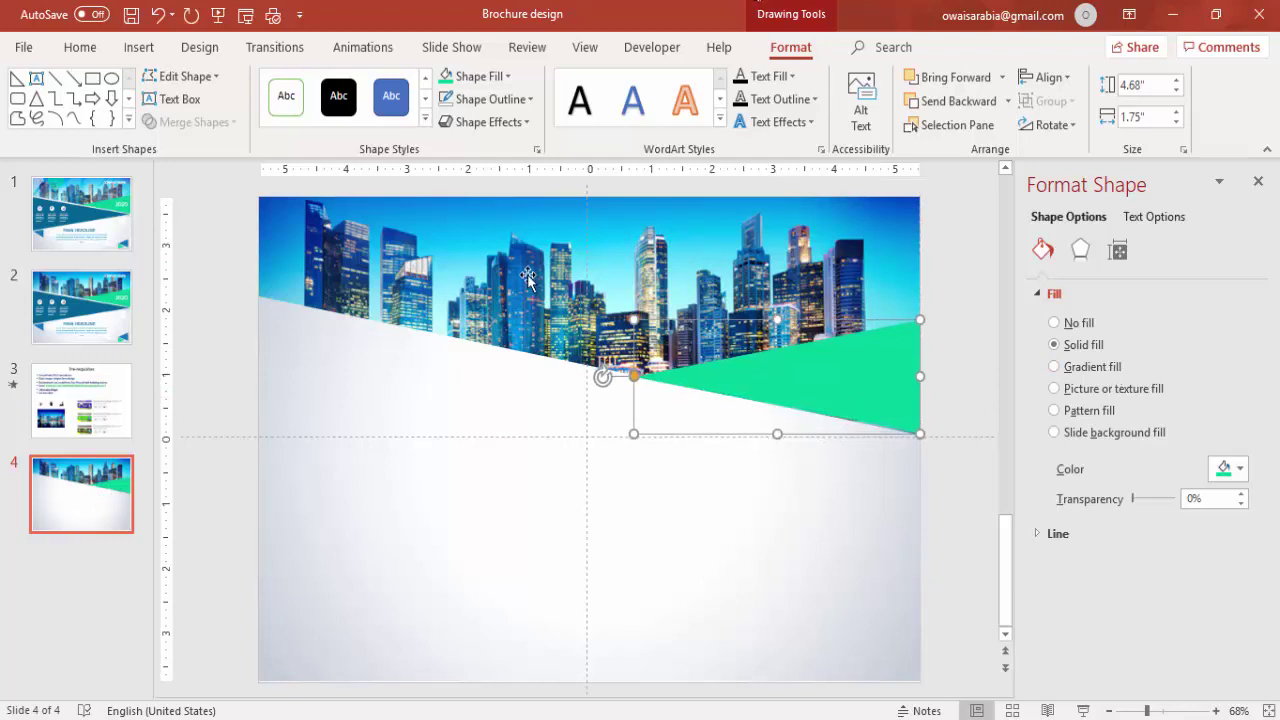
drag(645, 330, 596, 308)
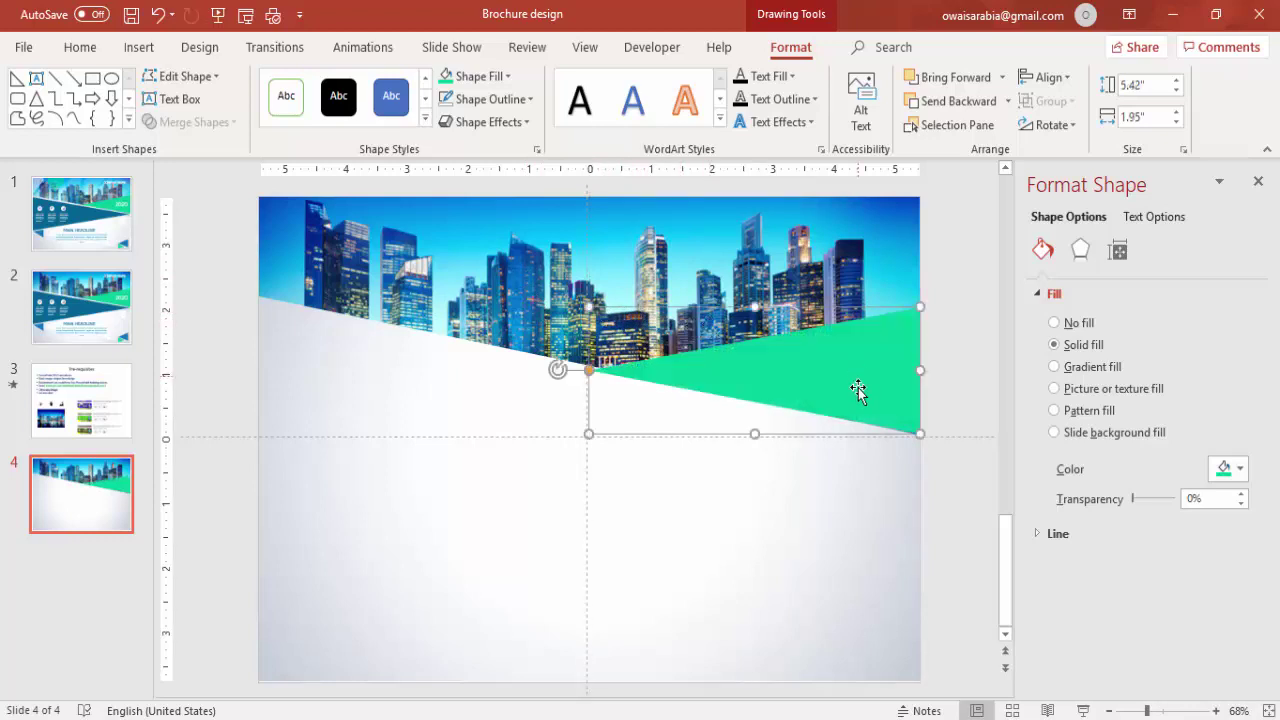
drag(590, 372, 588, 368)
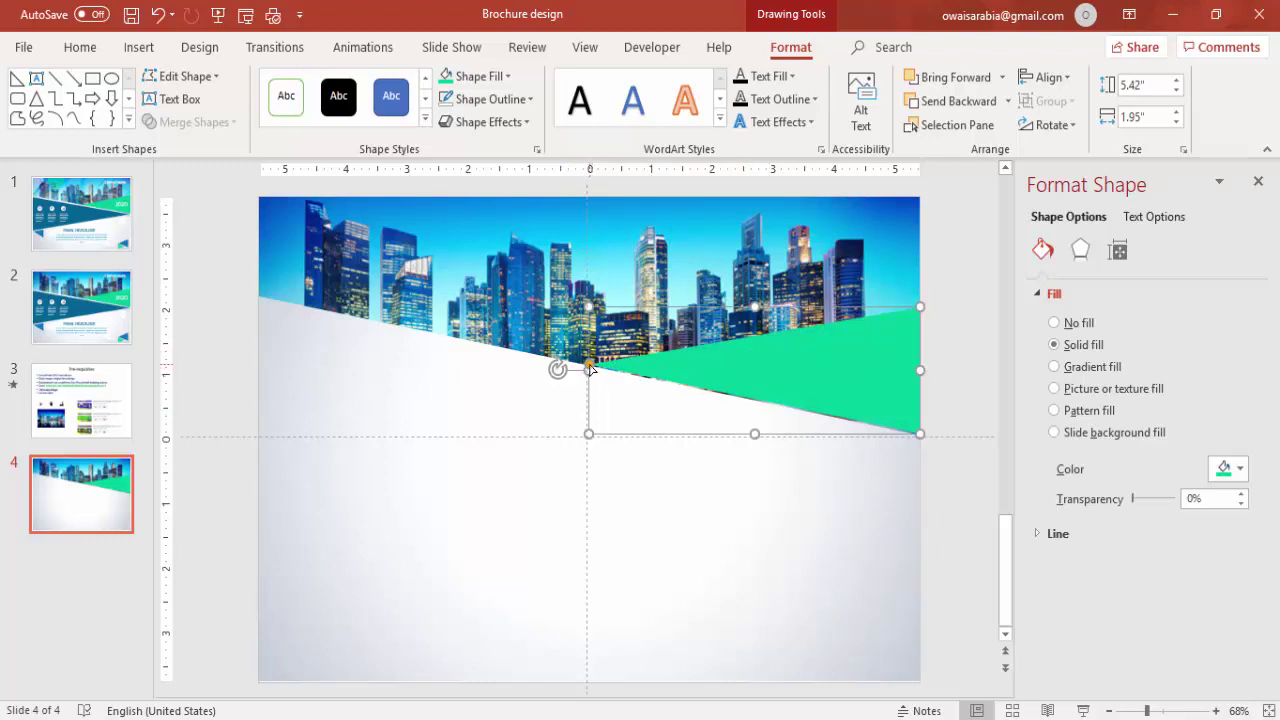
drag(590, 369, 589, 307)
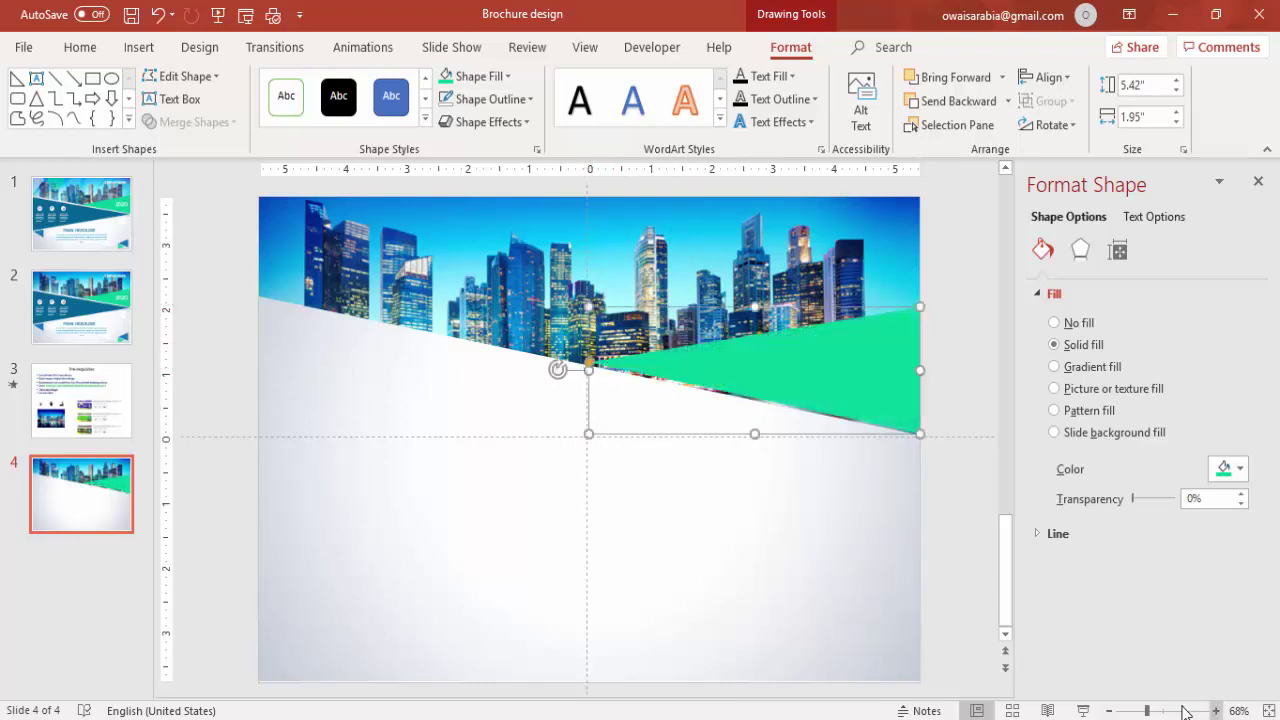
click(1180, 710)
drag(695, 685, 772, 688)
drag(831, 538, 840, 543)
Nudge and drag the green triangle's left tip onto the slide's left edge, making it 5.46 × 1.95 in.
key(ctrl+Up)
key(ctrl+Up)
key(ctrl+Down)
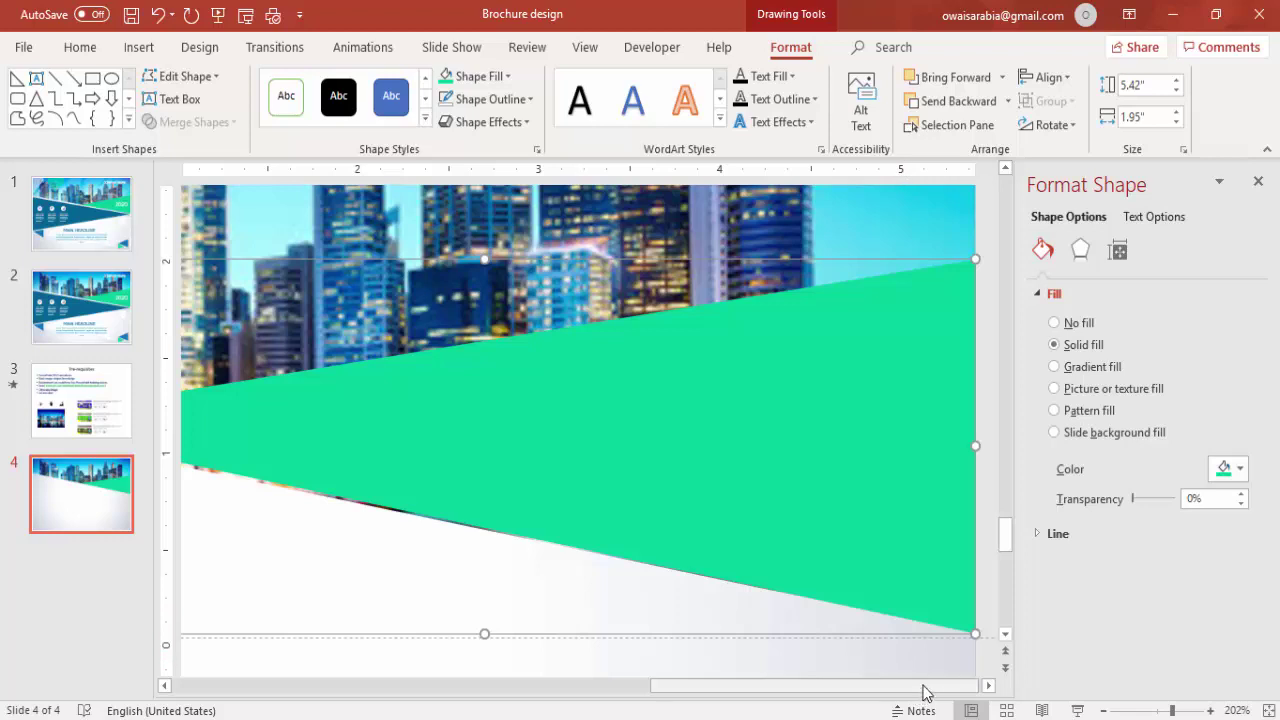
drag(923, 688, 837, 690)
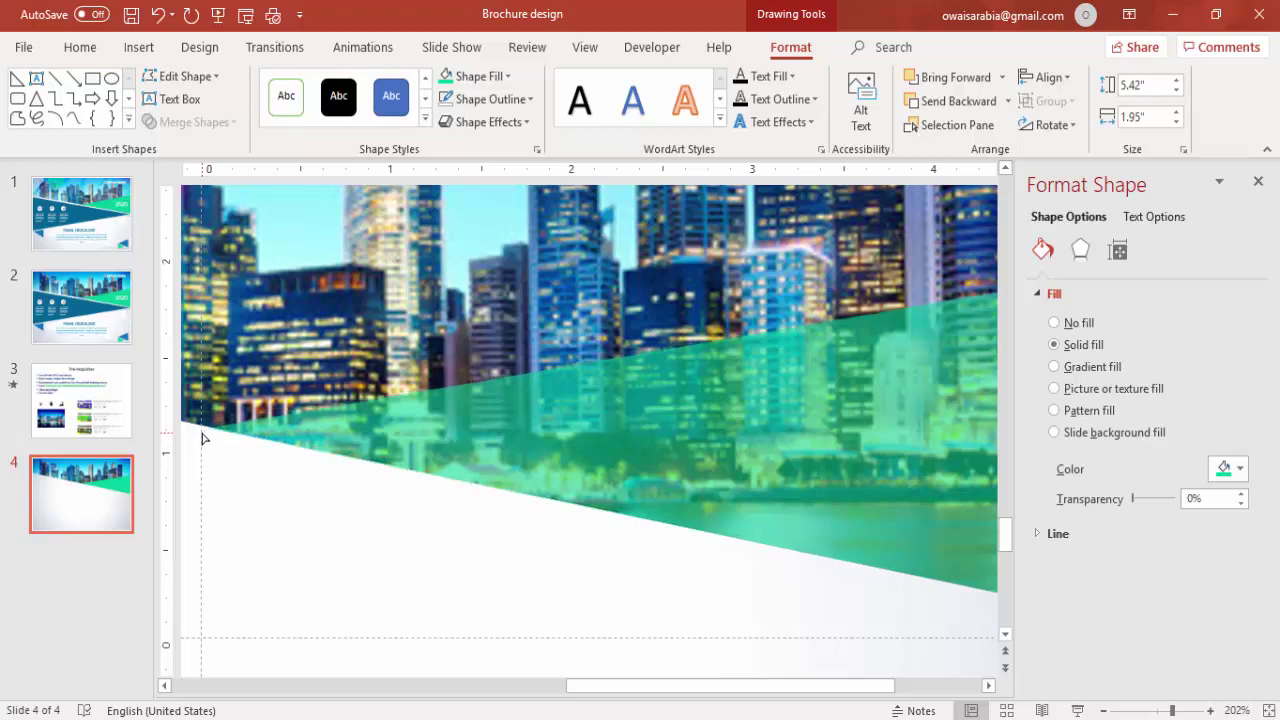
mouse_move(203, 438)
mouse_down()
mouse_move(202, 450)
mouse_move(203, 433)
mouse_up()
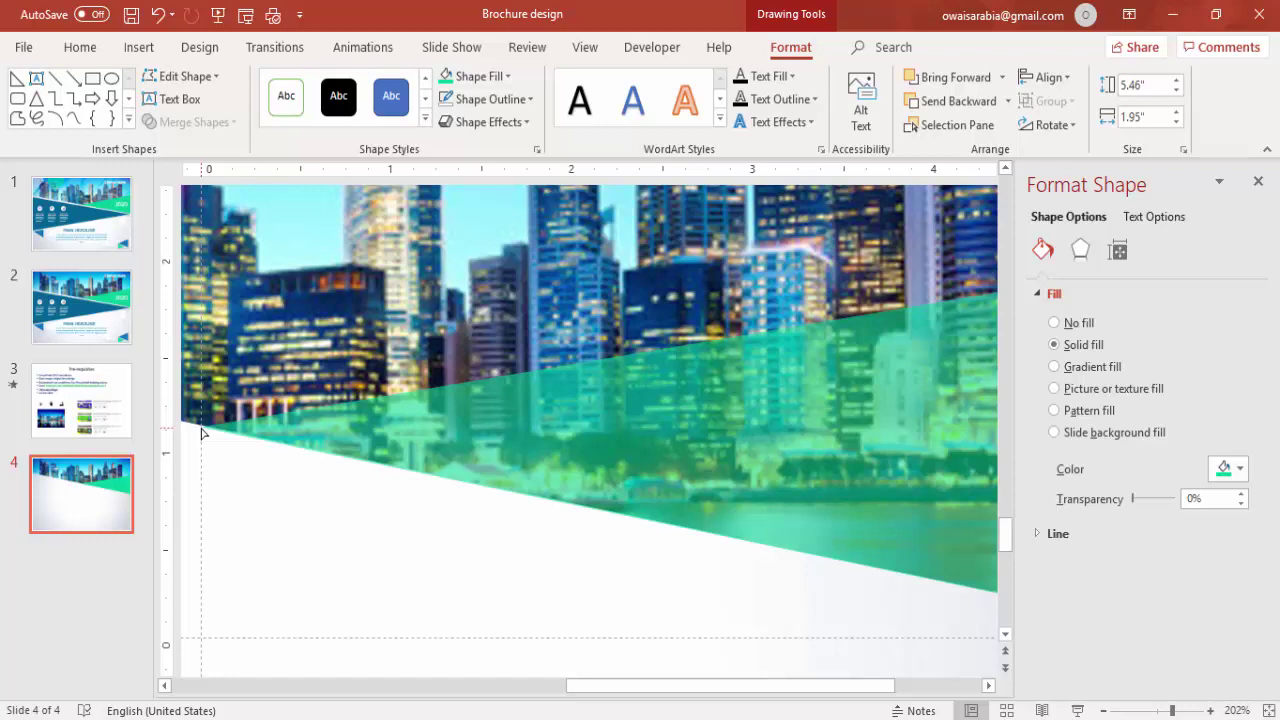
drag(202, 432, 202, 433)
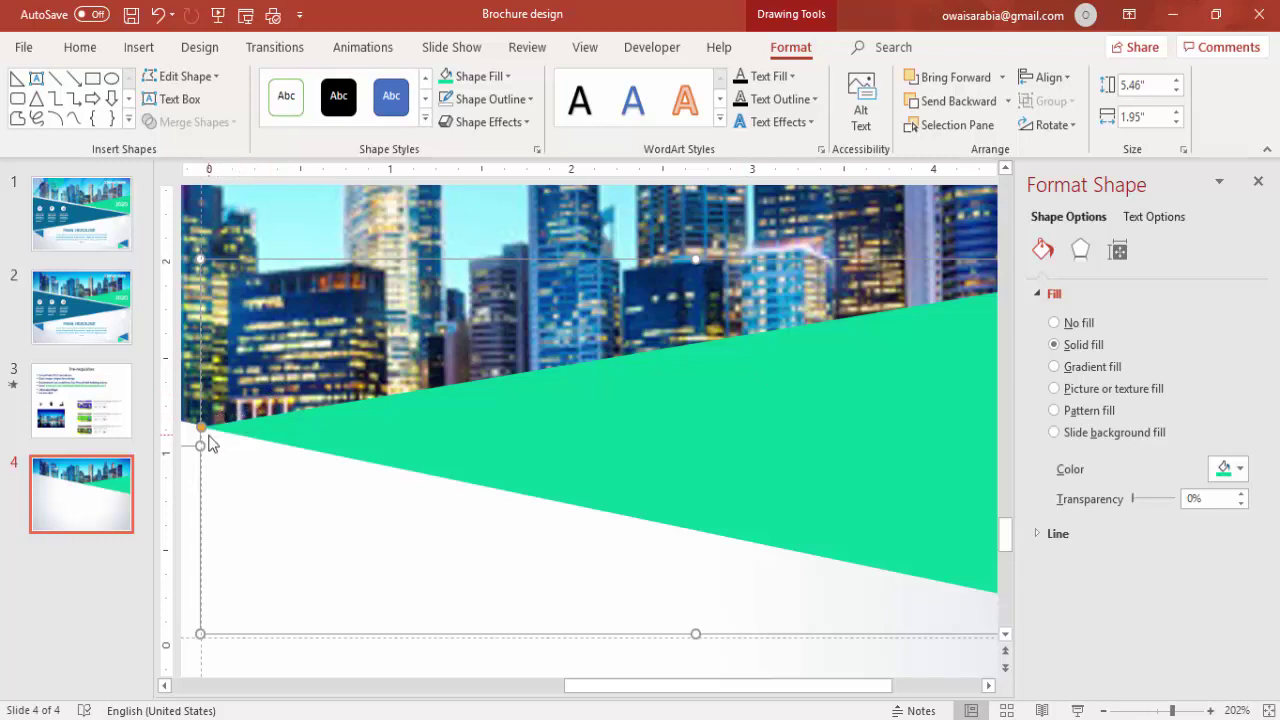
drag(202, 430, 203, 430)
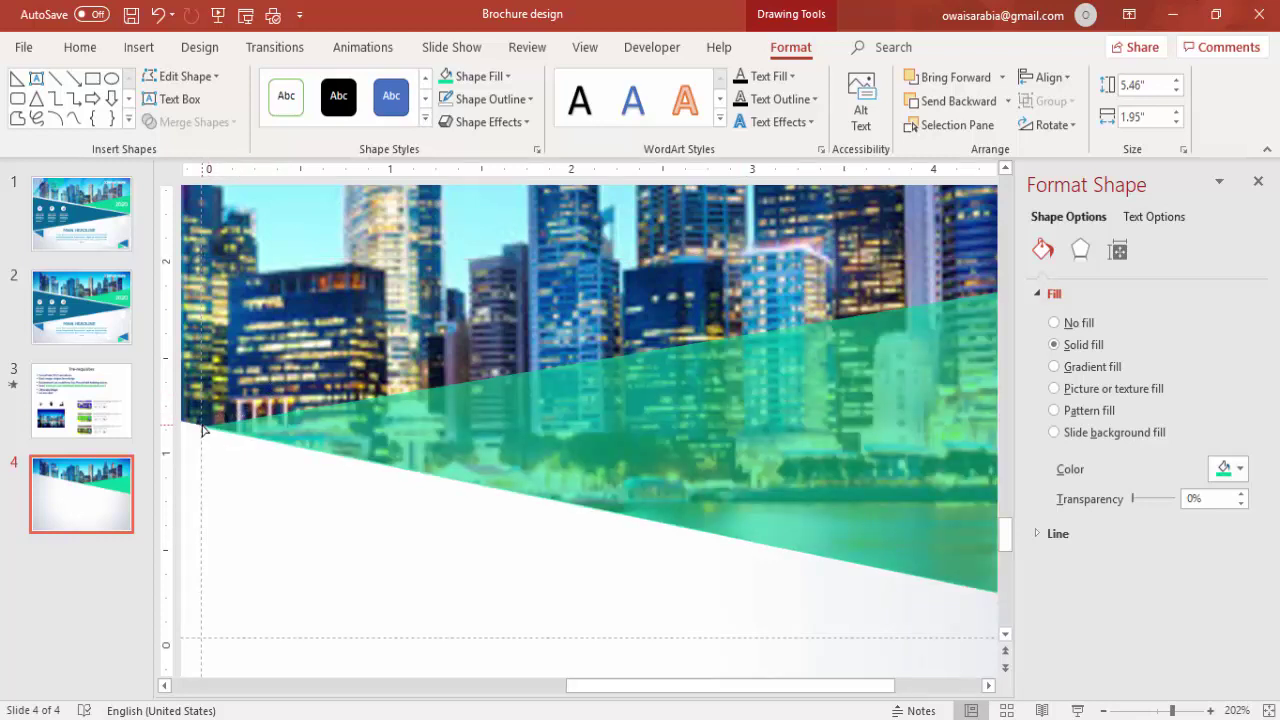
drag(202, 430, 201, 424)
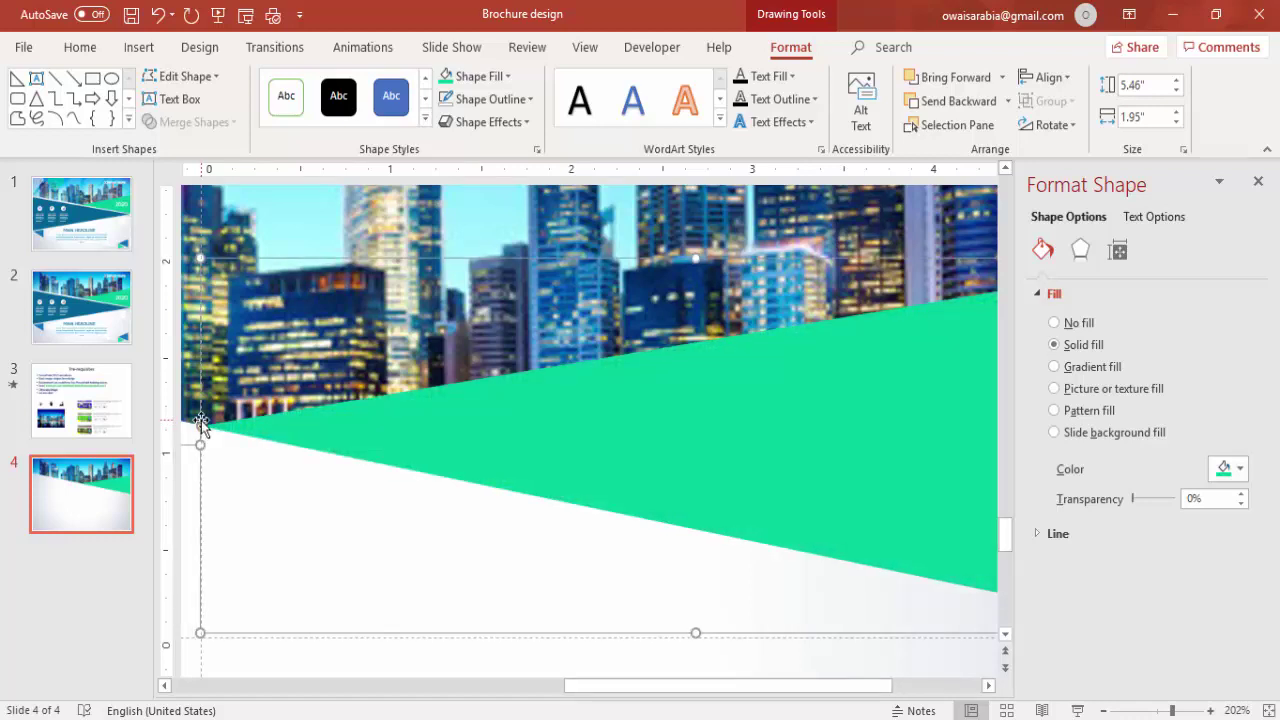
click(301, 534)
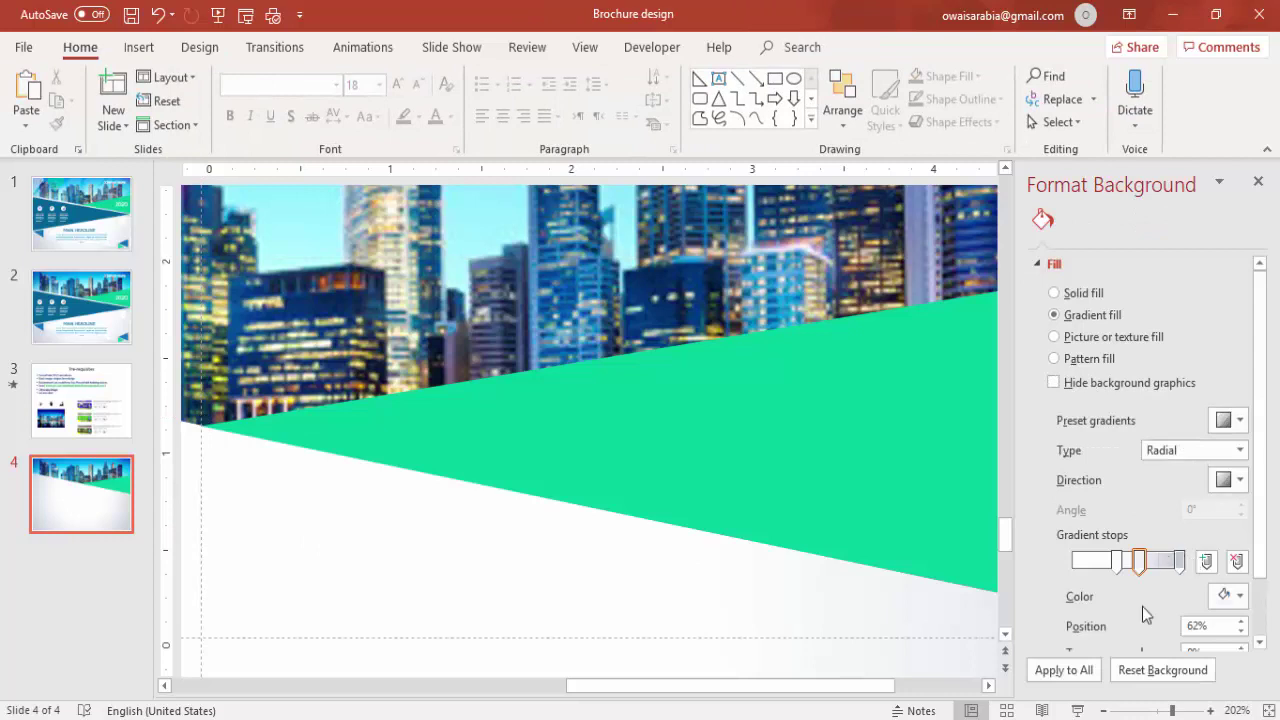
Zoom out to view the whole slide and duplicate the green triangle below the original.
click(1149, 710)
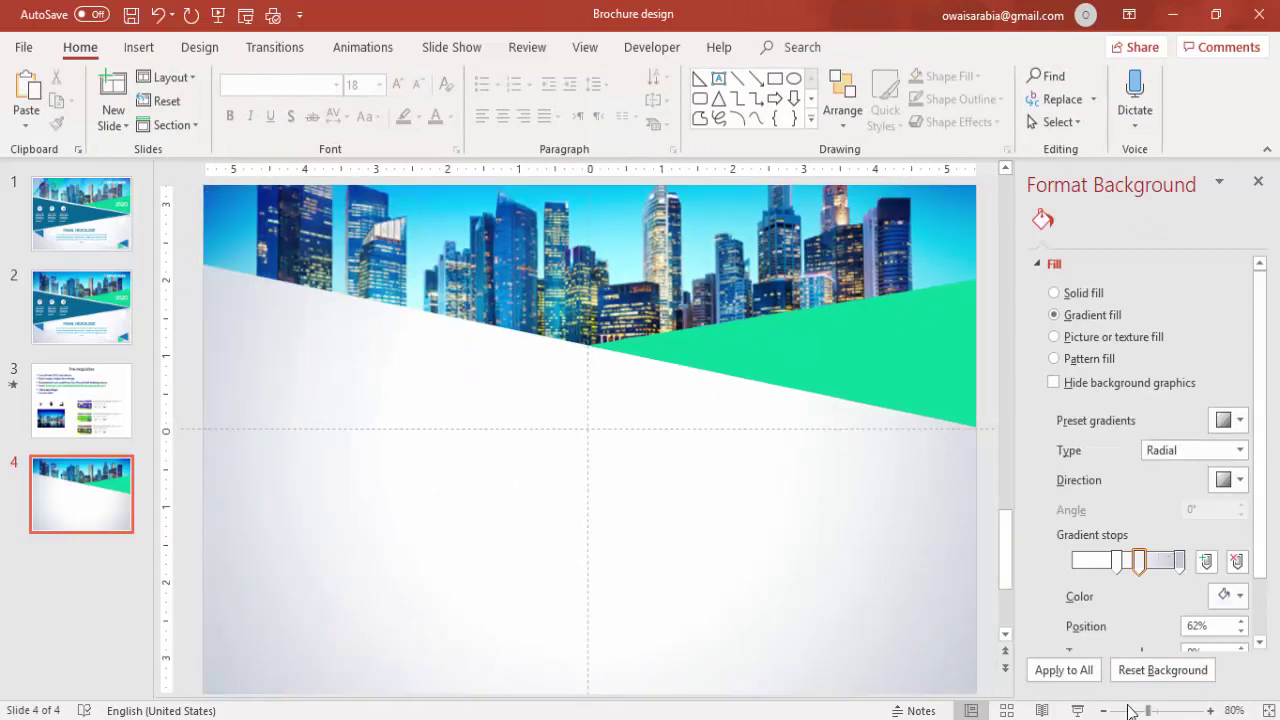
click(1101, 710)
click(1101, 710)
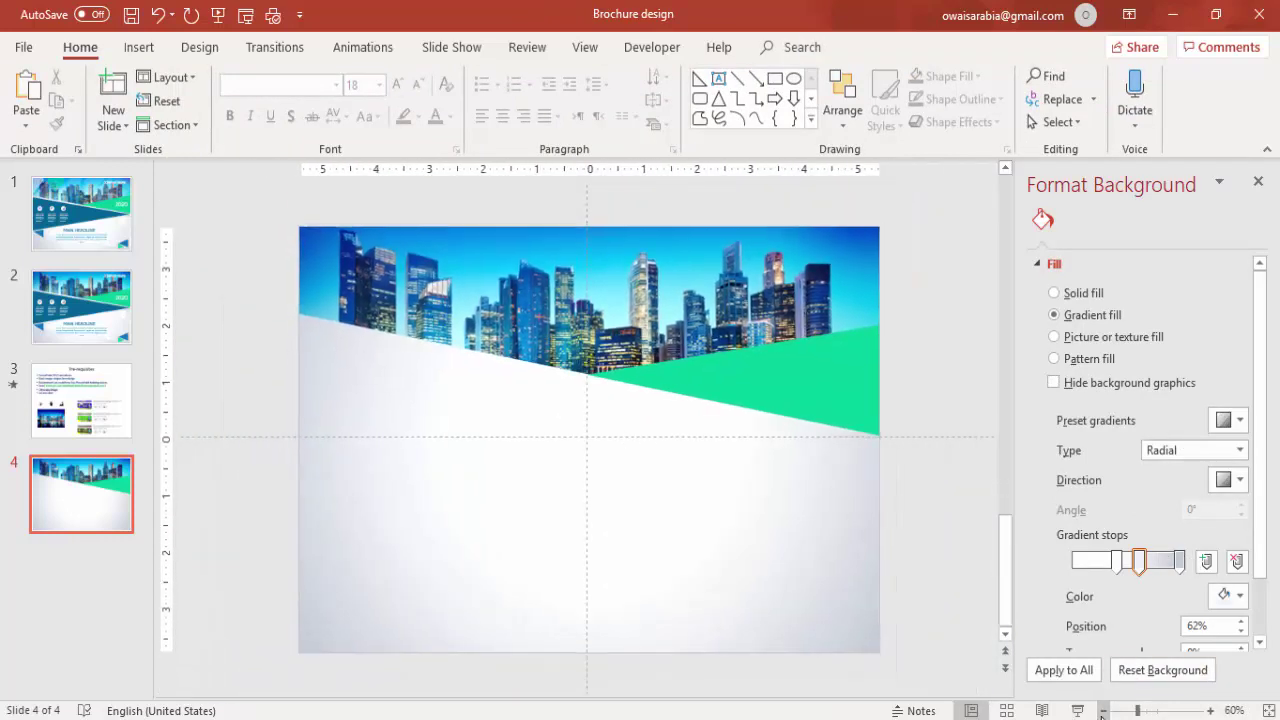
click(864, 414)
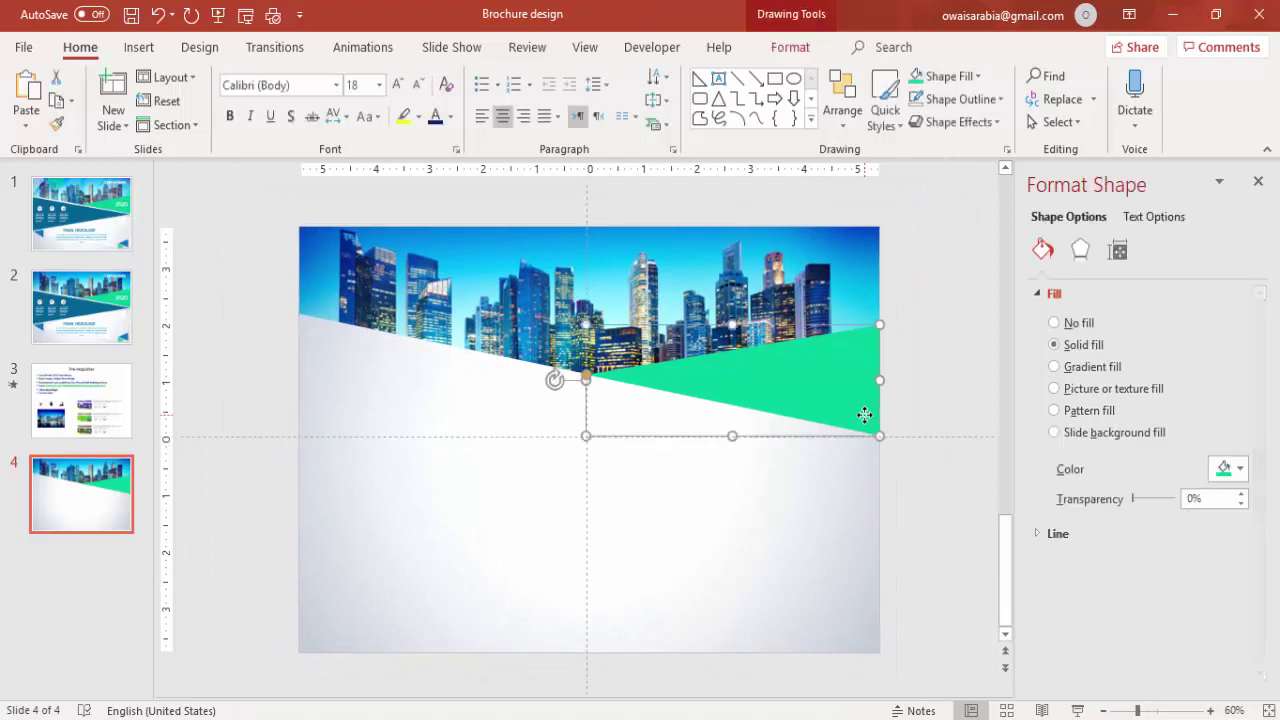
drag(864, 414, 817, 502)
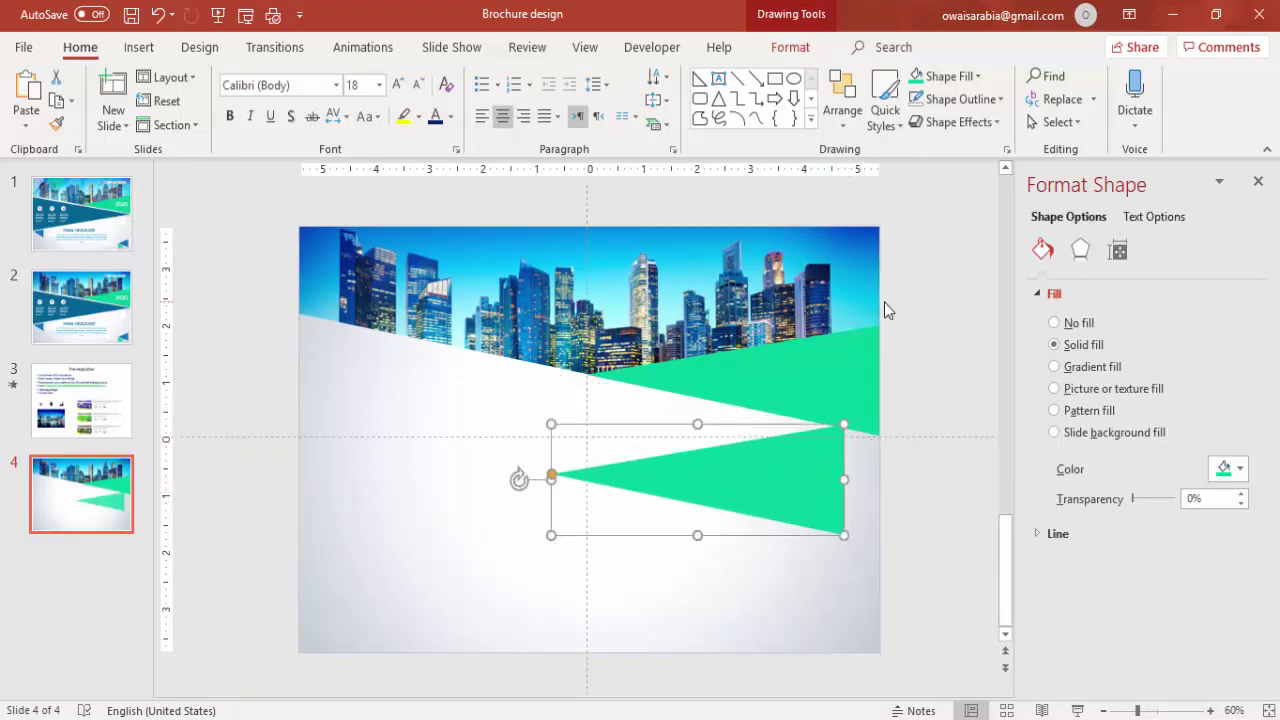
Flip the copied triangle horizontally so it points right.
click(810, 45)
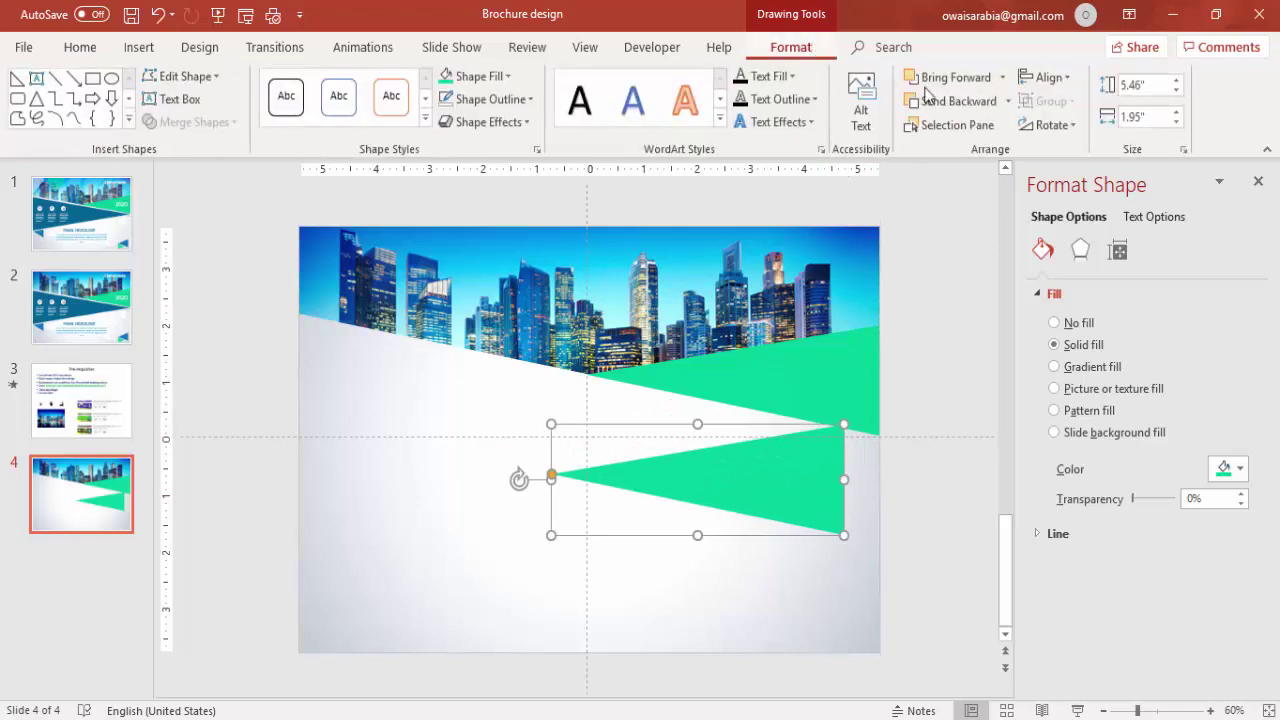
click(1055, 124)
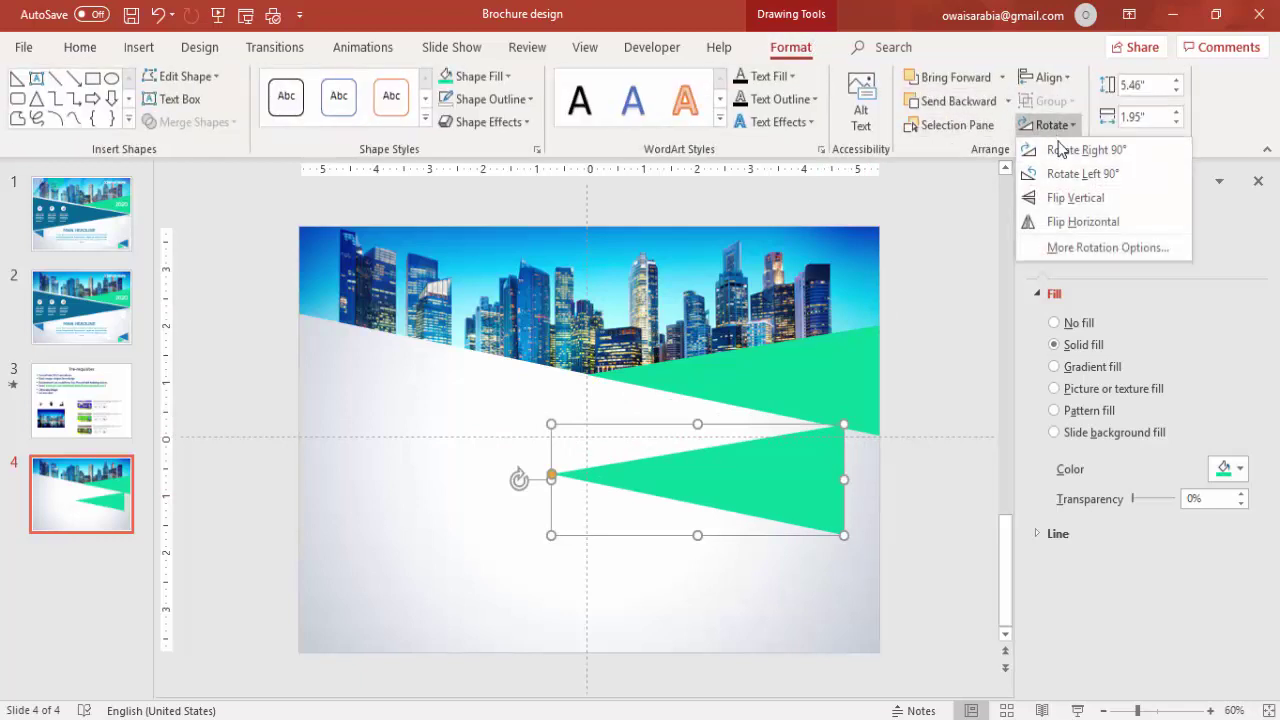
click(1076, 227)
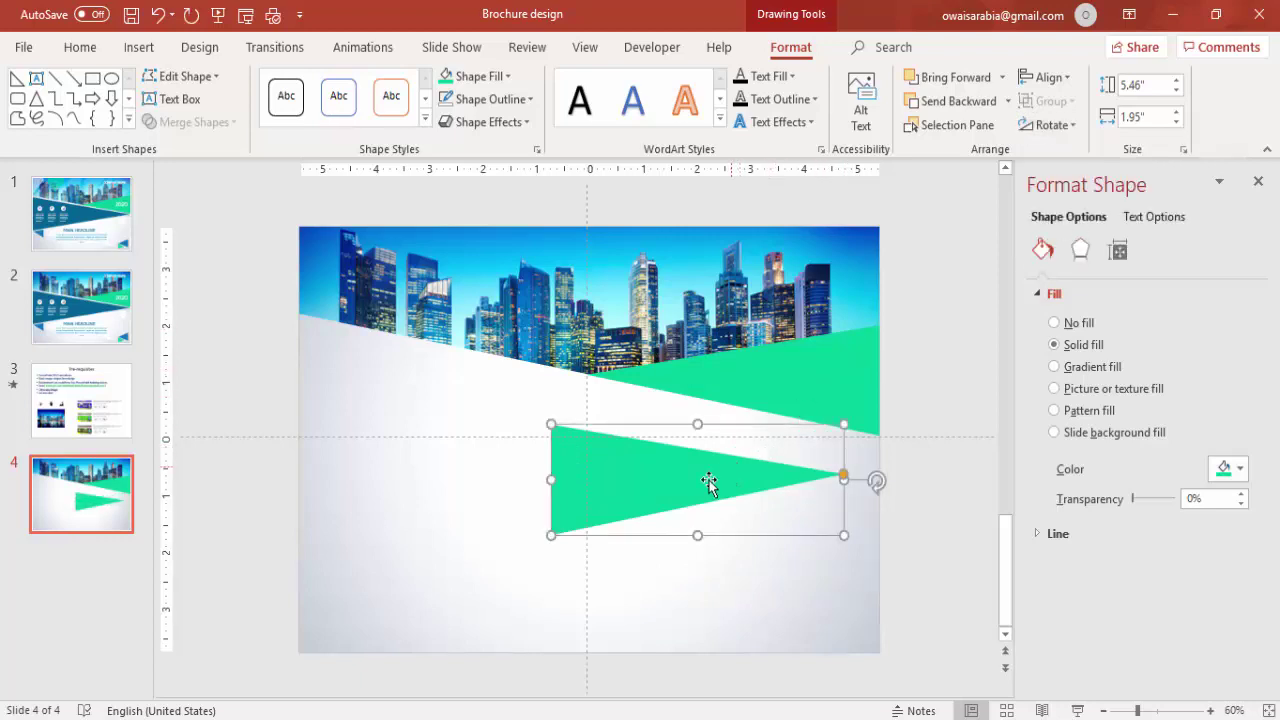
Stretch the mirrored copy to 10.83 × 3.71 in across the slide, its tip meeting the green band's end.
drag(708, 483, 443, 399)
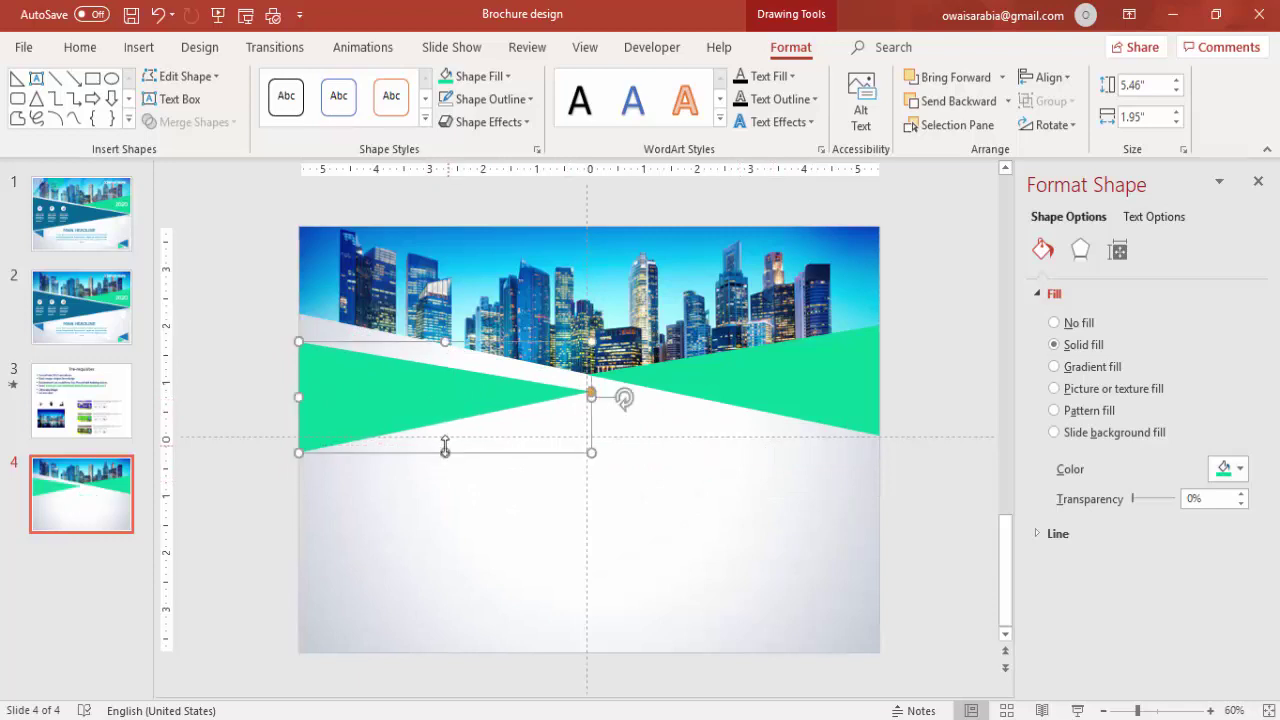
drag(444, 447, 441, 549)
drag(598, 450, 882, 500)
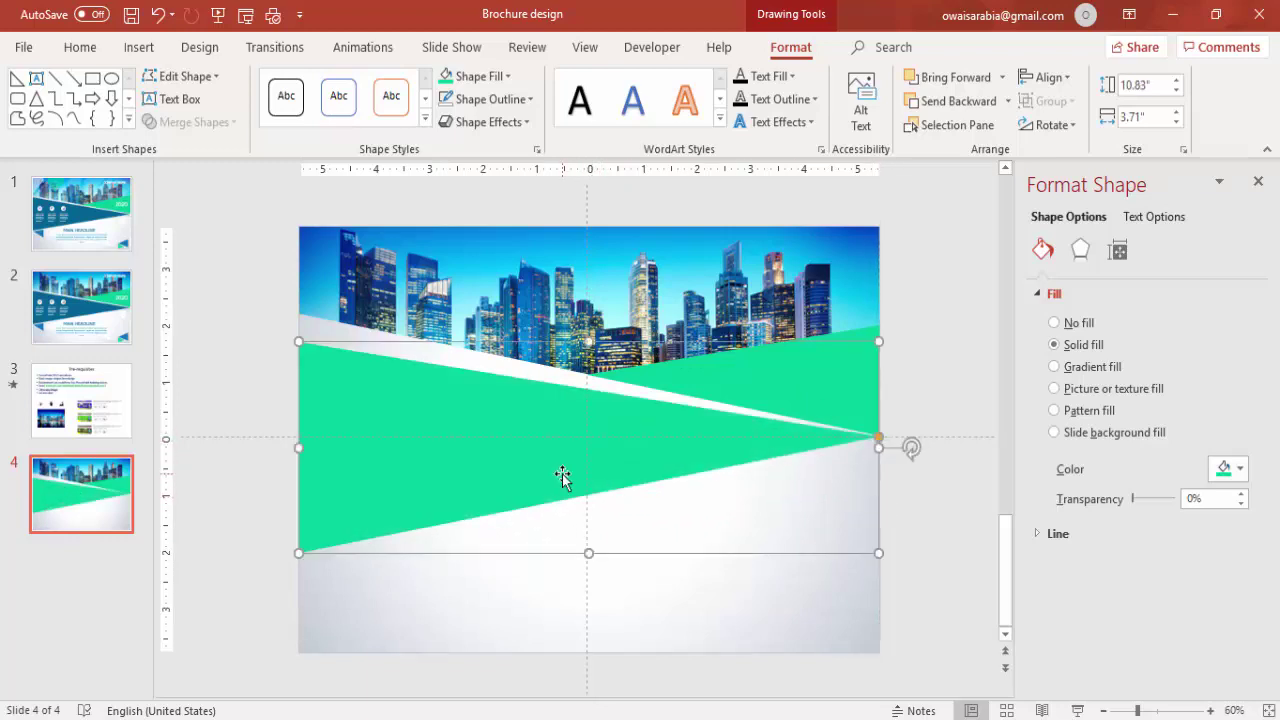
key(Up)
key(Up)
key(Up)
key(Up)
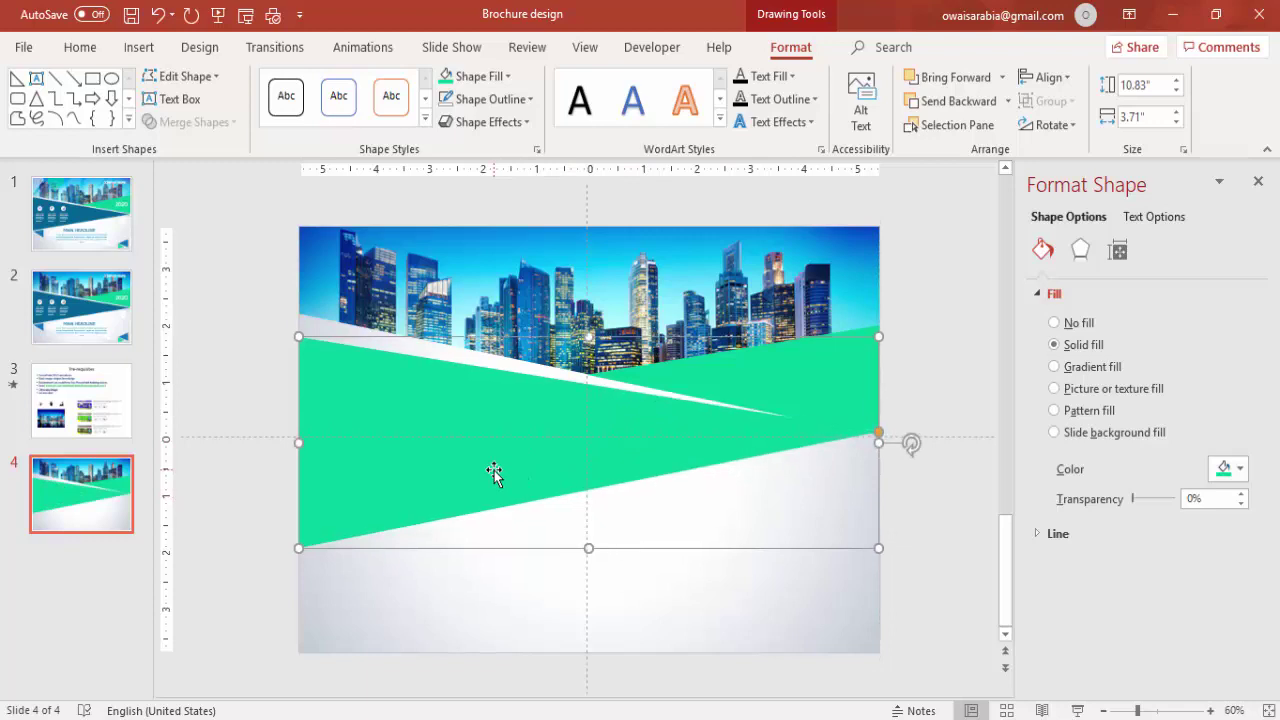
key(Up)
key(Up)
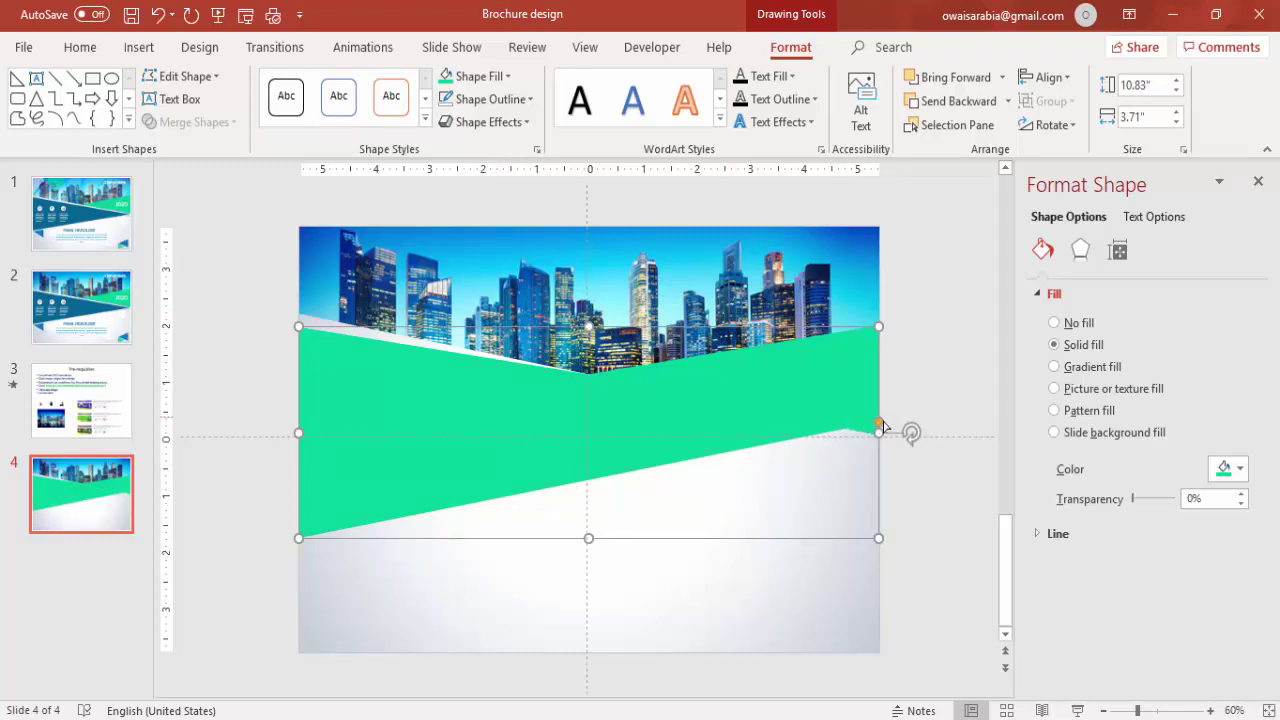
drag(878, 433, 884, 452)
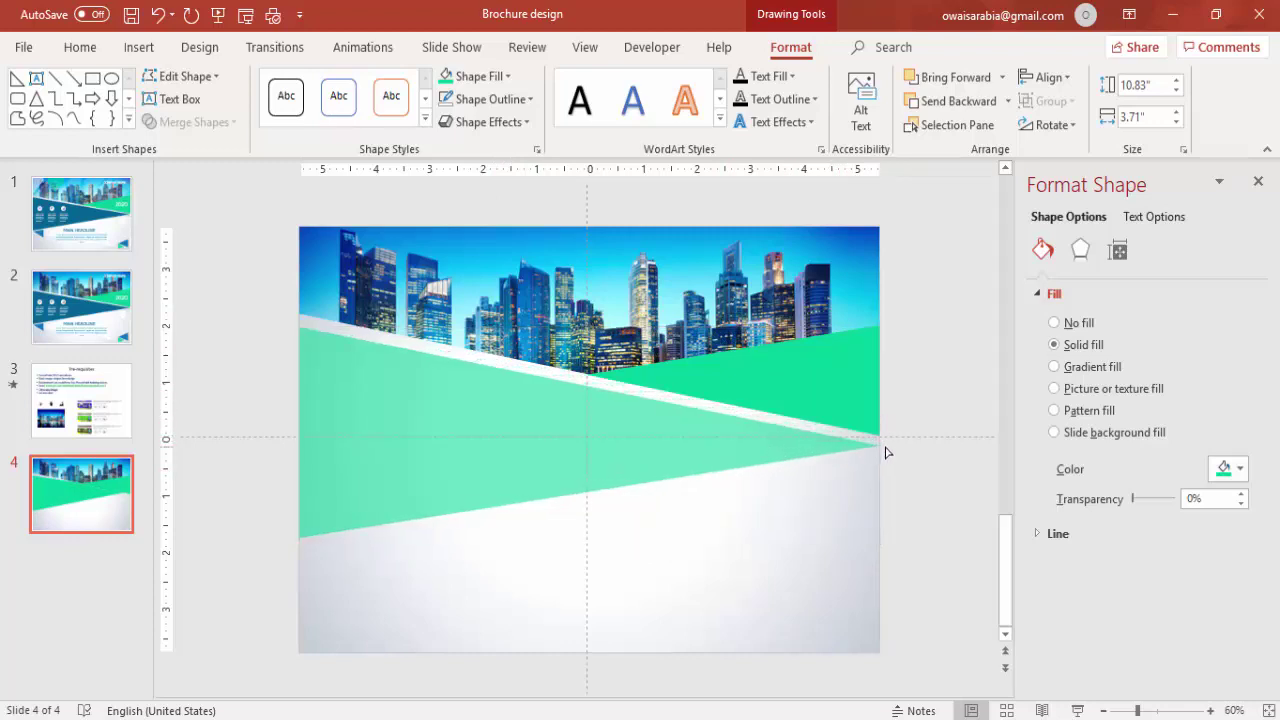
drag(885, 453, 880, 445)
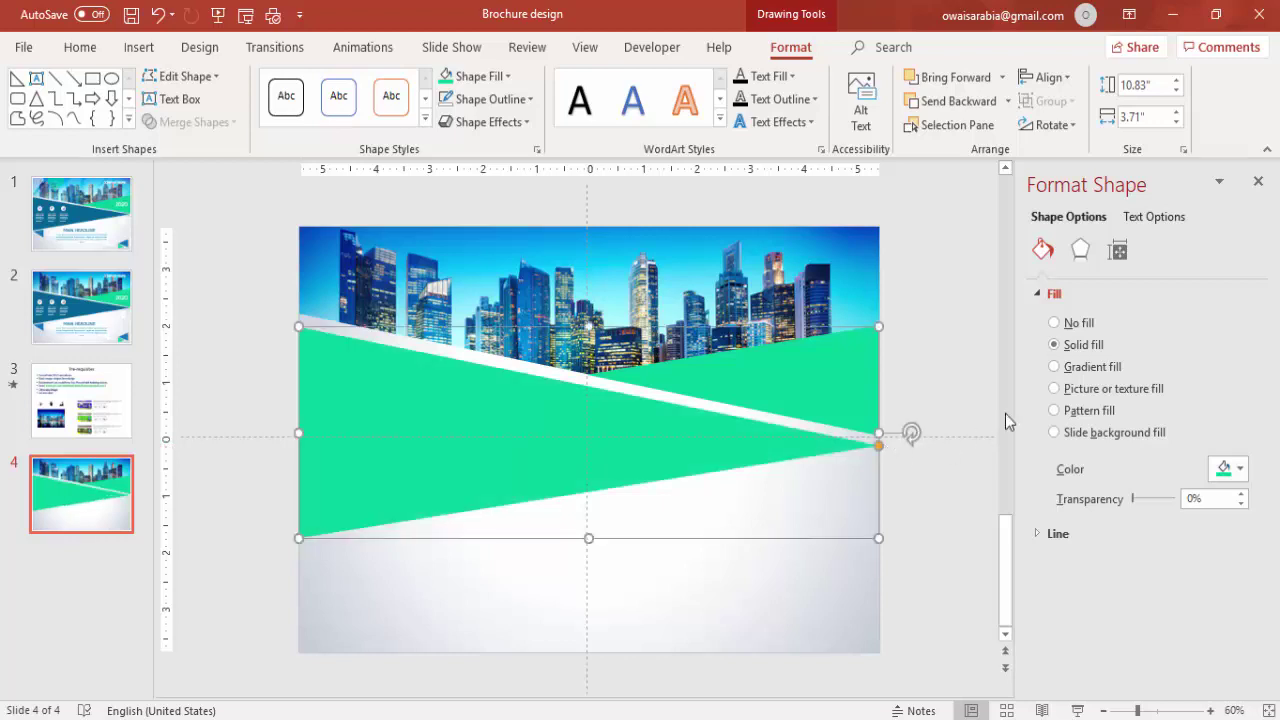
key(ctrl+Up)
key(ctrl+Up)
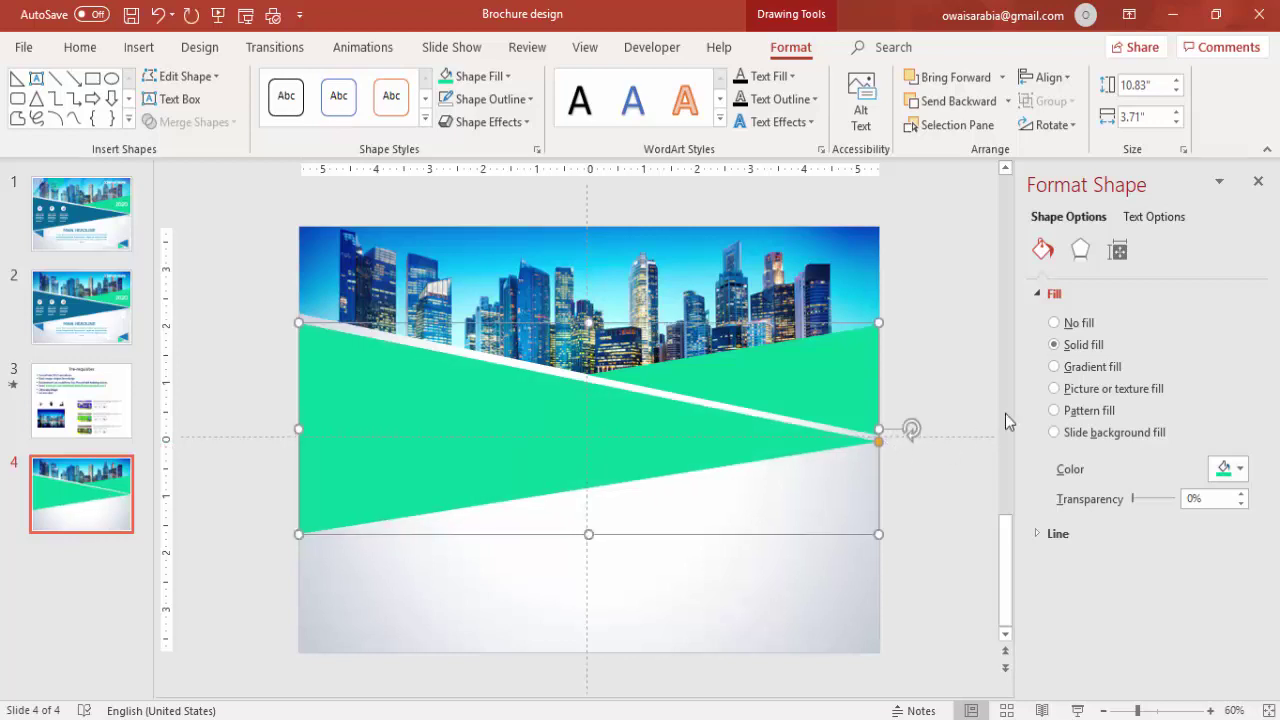
click(470, 76)
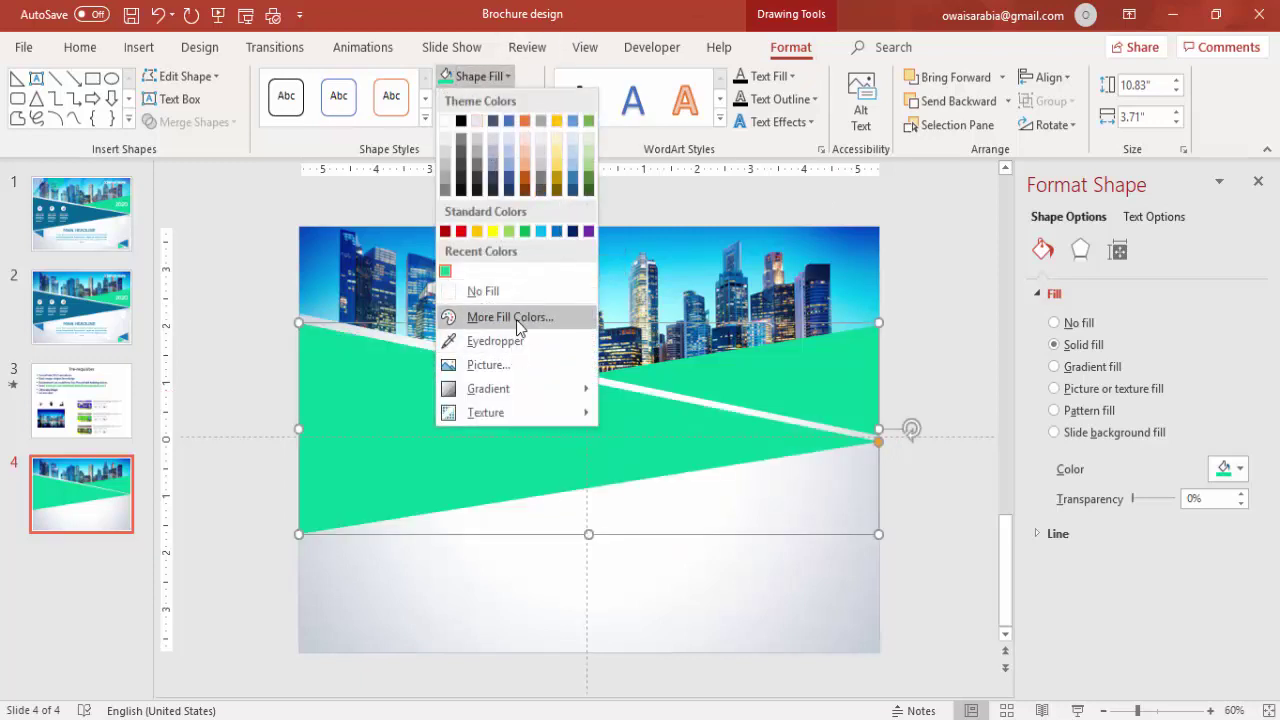
Pick a dark navy blue from the Colors dialog's hexagon for the large triangle.
key(Escape)
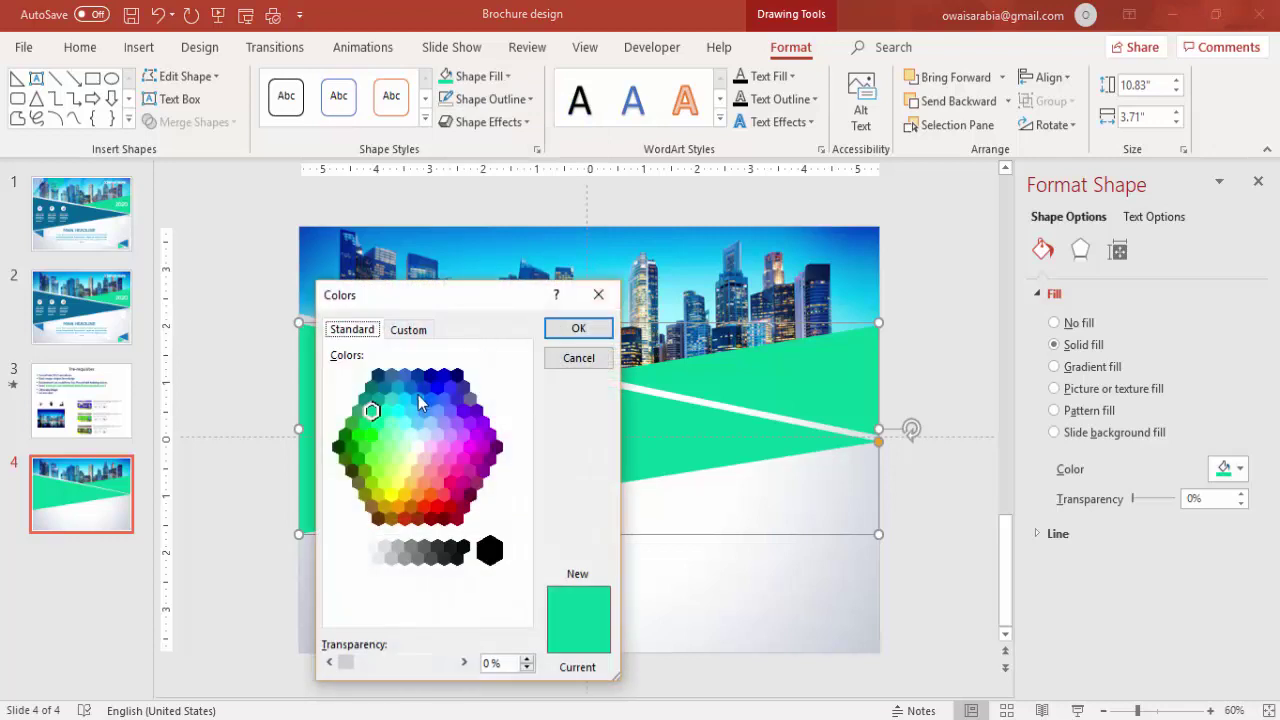
click(443, 376)
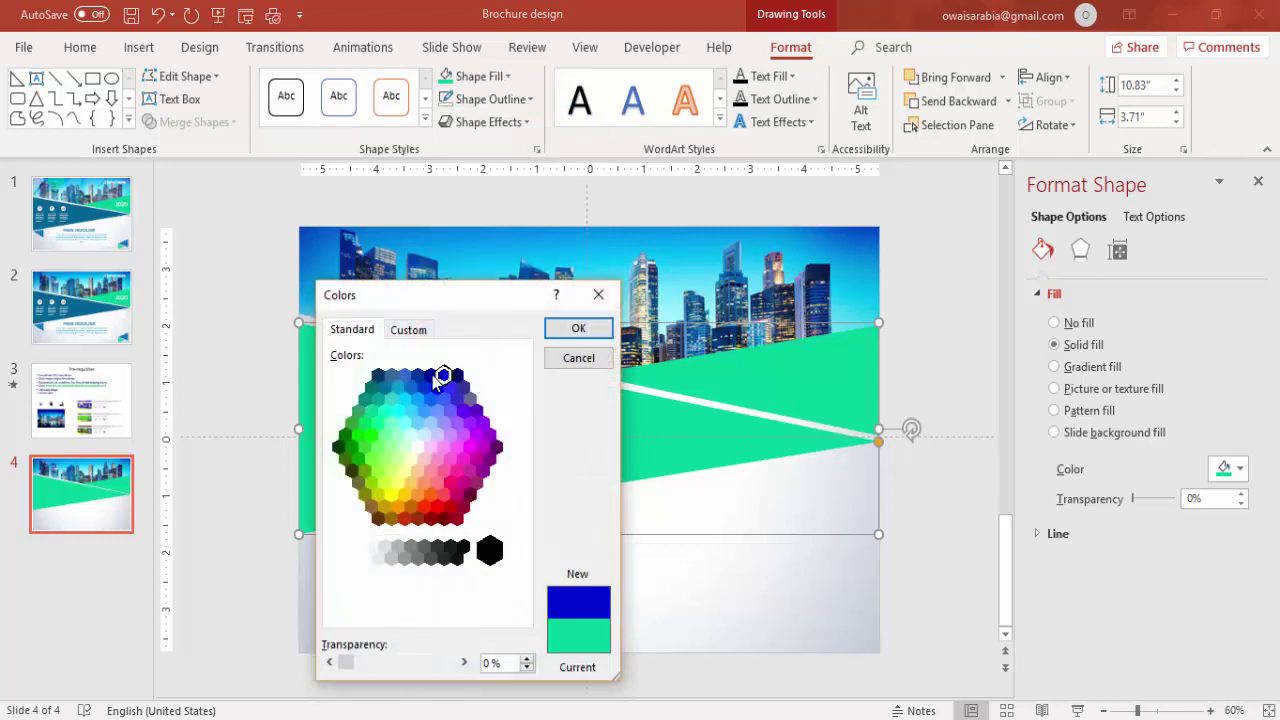
click(417, 375)
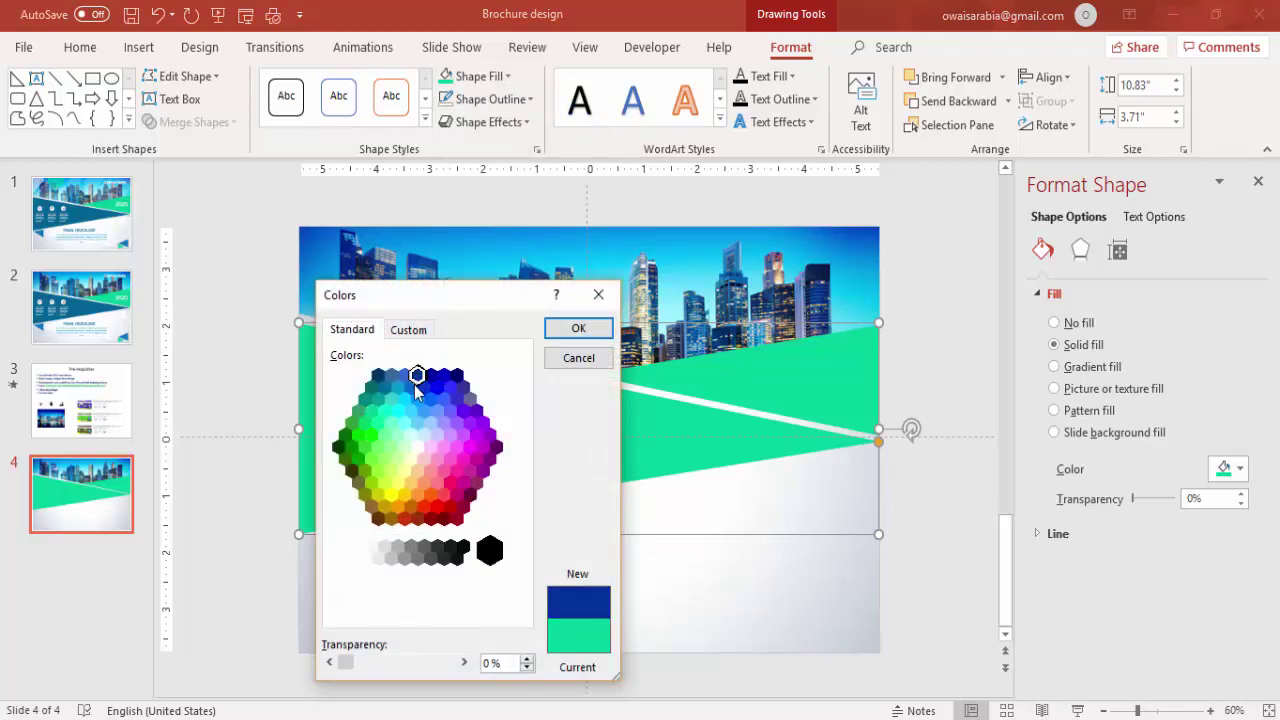
Apply the navy fill, then copy the green band into a small, shorter triangle at lower right.
click(578, 330)
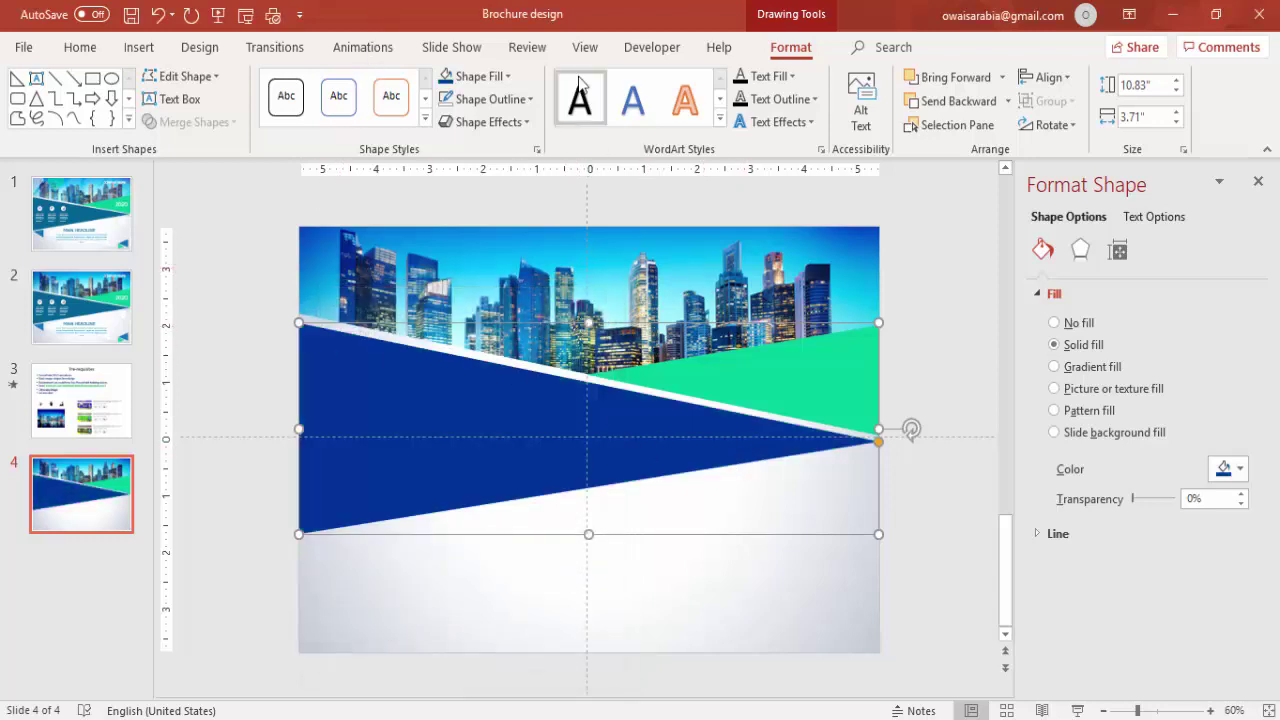
click(943, 334)
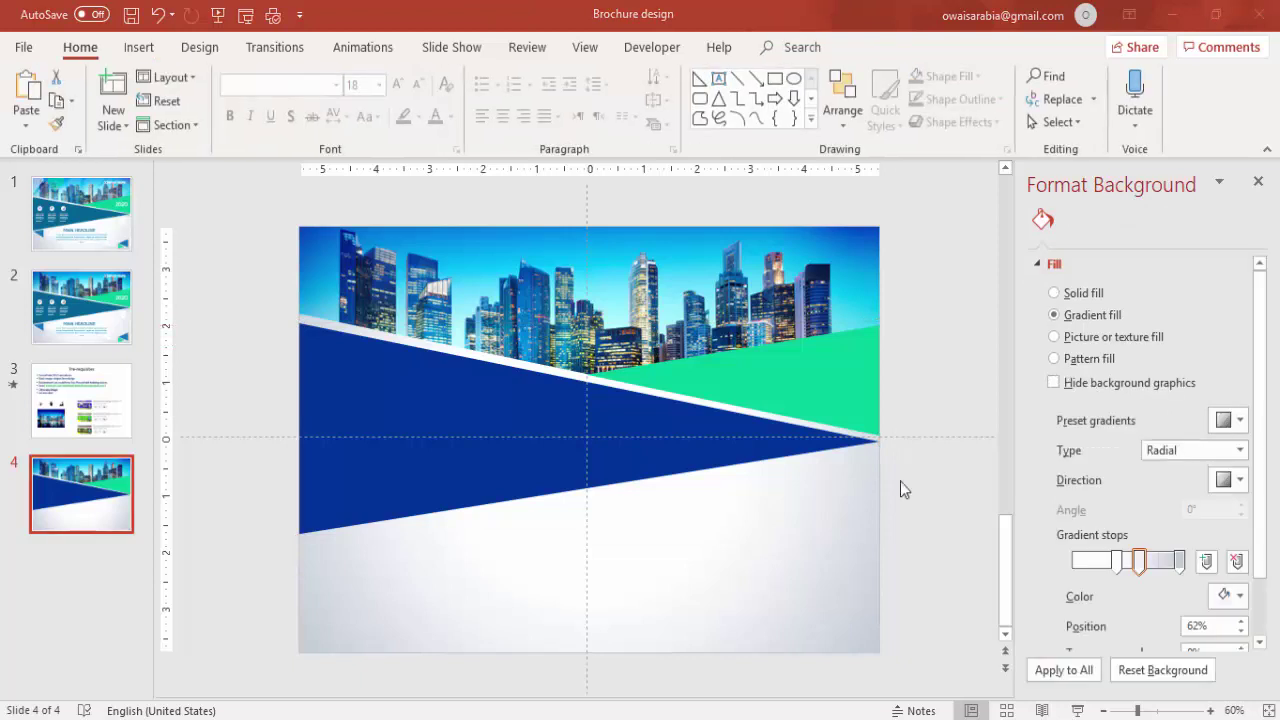
click(830, 376)
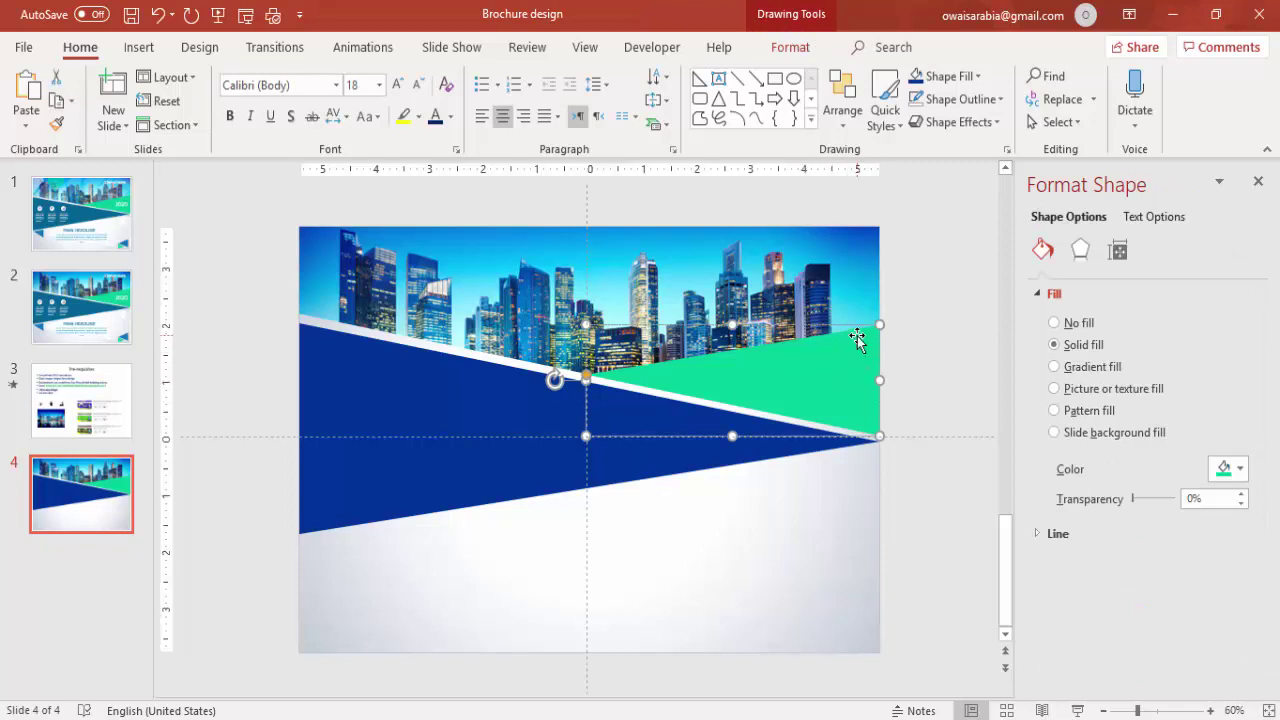
drag(857, 336, 828, 539)
drag(562, 585, 781, 584)
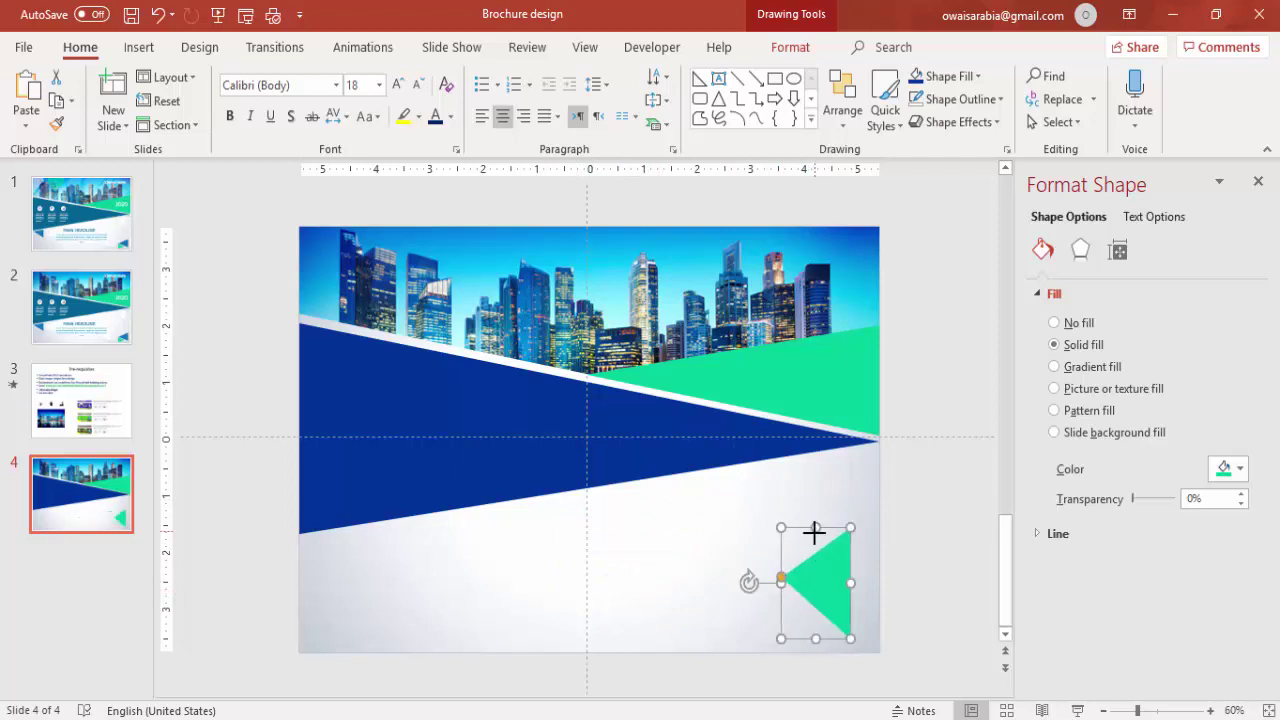
drag(813, 533, 848, 615)
Bring a second small green triangle copy onto the slide and shrink it.
scroll(895, 615, down, 3)
drag(961, 652, 703, 280)
scroll(677, 371, up, 3)
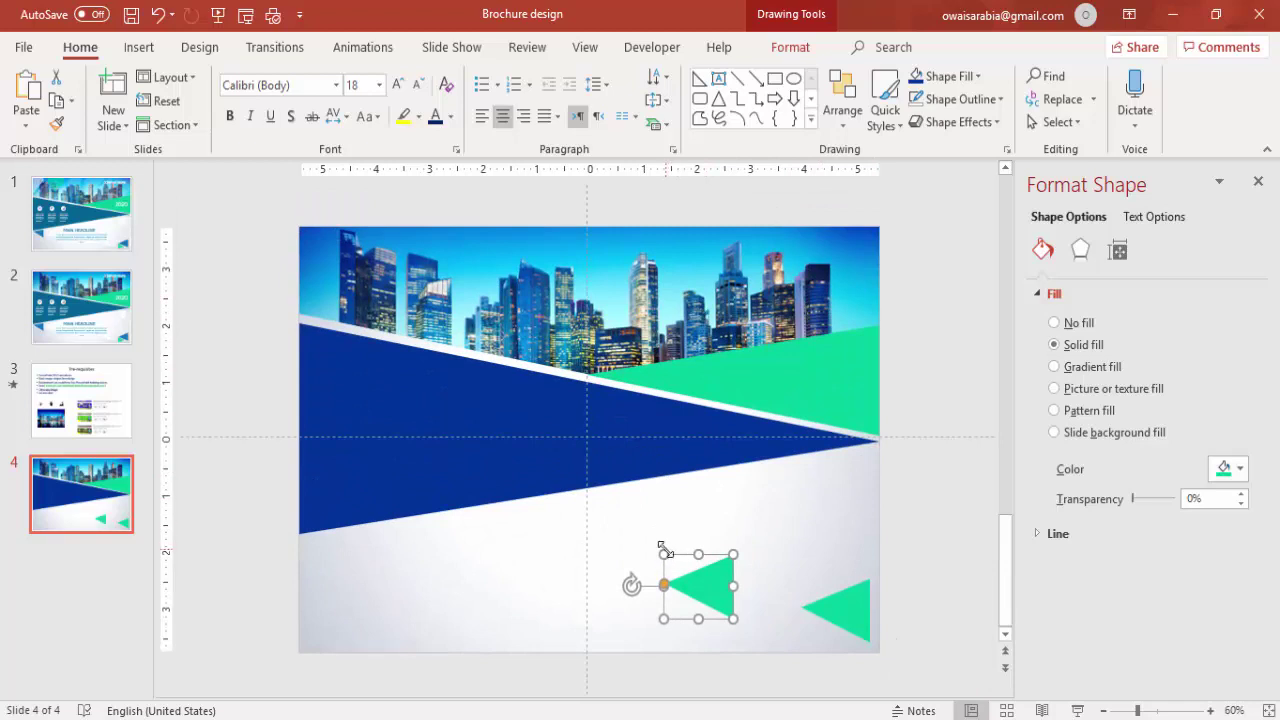
drag(677, 557, 700, 580)
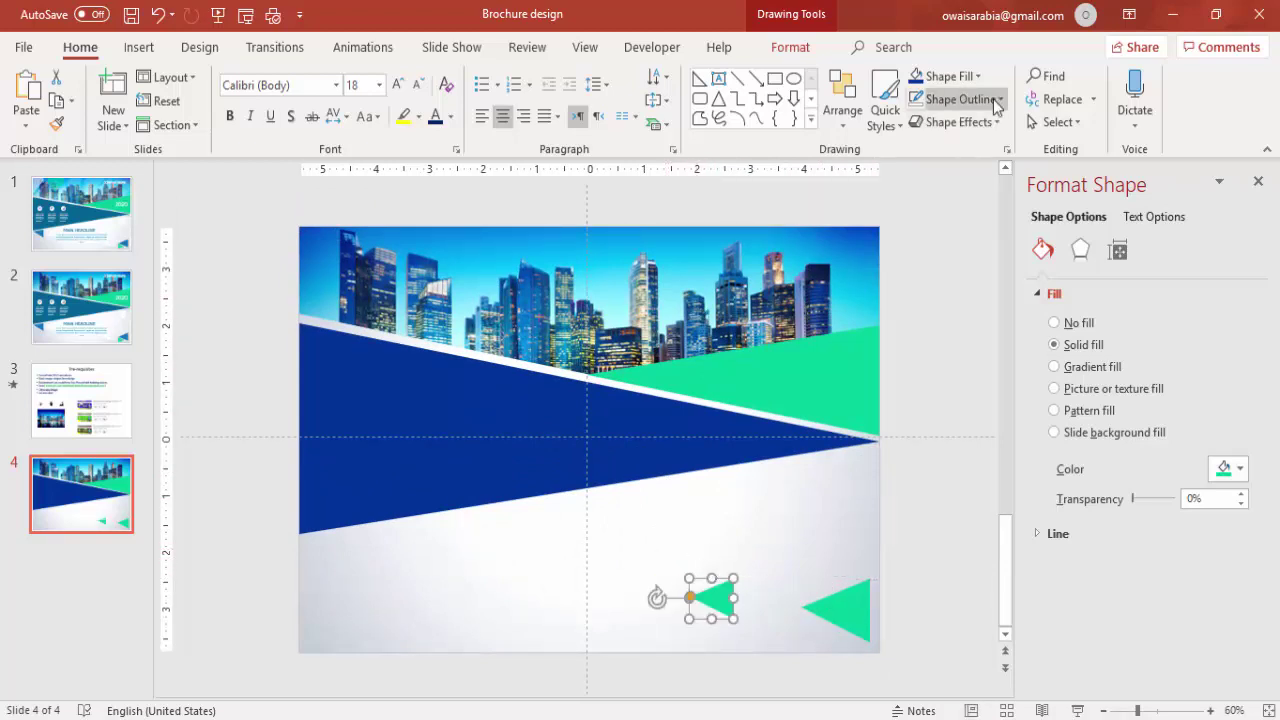
Flip the small triangle horizontally and move it into the bottom-right corner.
click(790, 47)
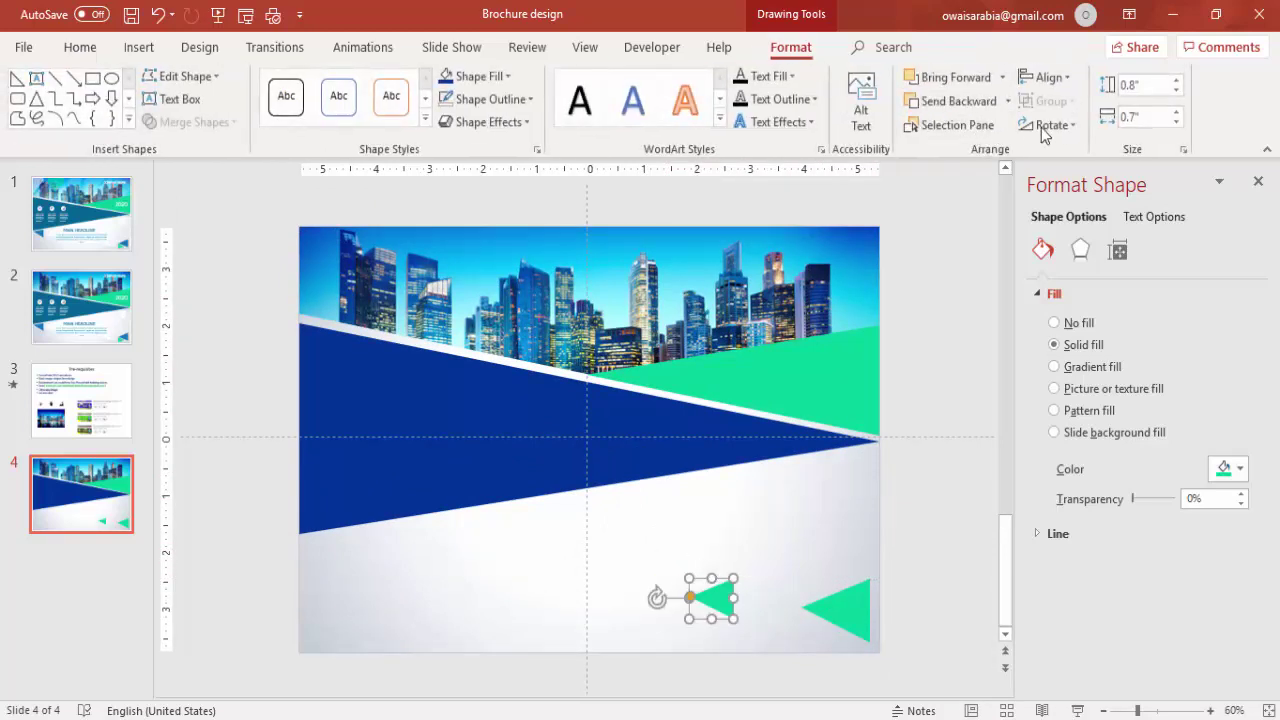
click(1050, 125)
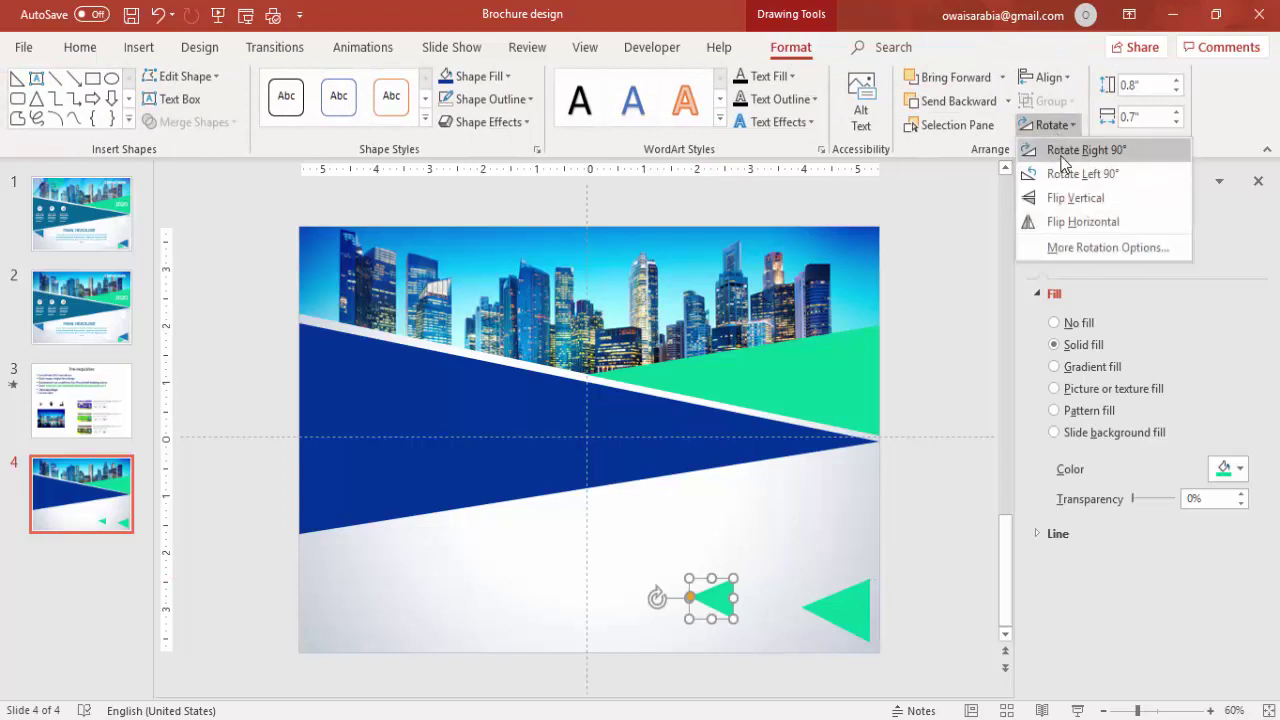
click(1073, 222)
drag(700, 603, 814, 632)
click(845, 640)
Fill the small triangle dark blue and place a copy at the bottom-left.
click(845, 640)
click(840, 645)
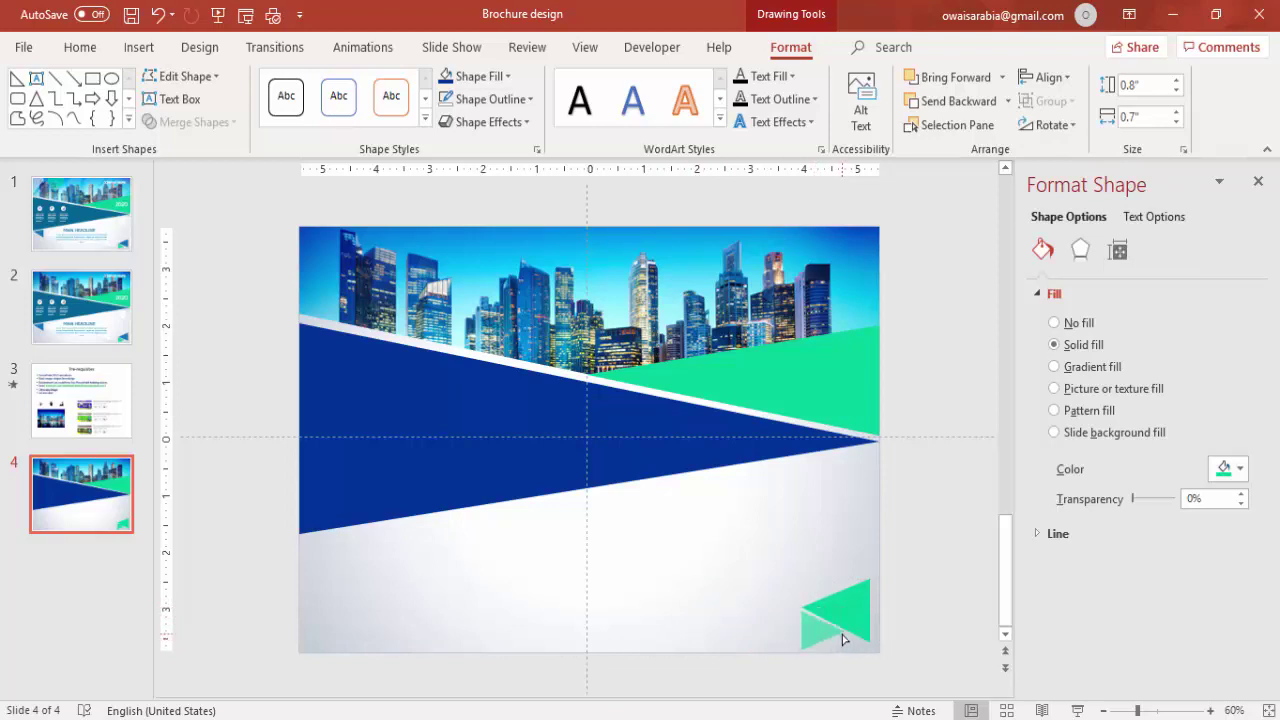
click(843, 640)
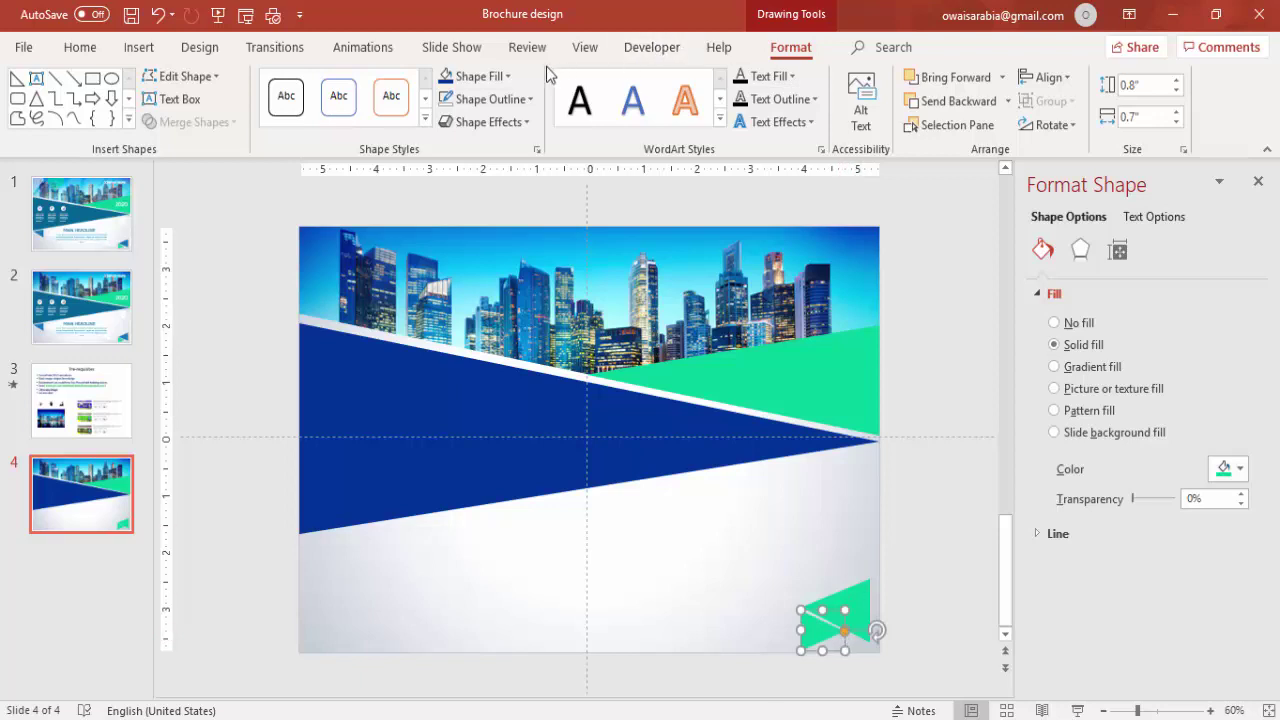
click(451, 74)
drag(830, 628, 383, 620)
Flip the copied navy triangle and tuck it against the left edge beneath the navy banner.
click(1042, 125)
click(1083, 222)
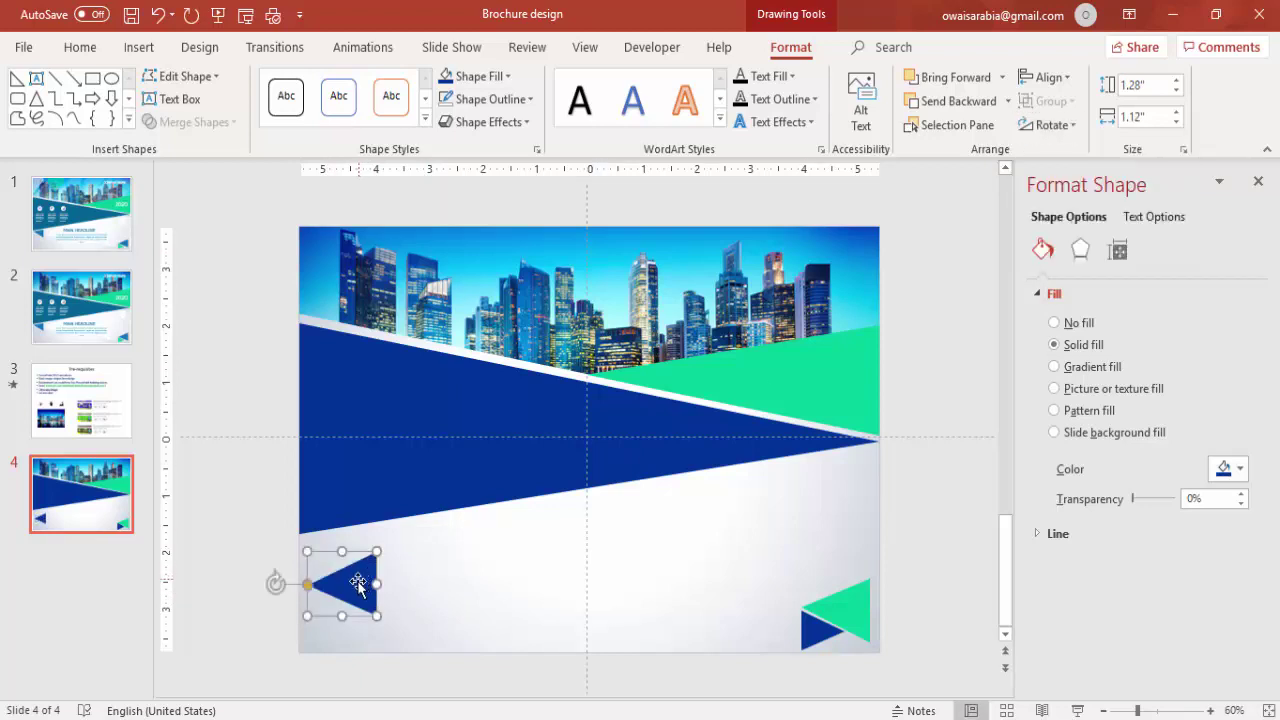
mouse_move(355, 582)
mouse_down()
mouse_move(355, 556)
mouse_move(300, 548)
mouse_move(341, 569)
mouse_up()
key(Up)
key(Up)
key(Up)
key(Up)
key(Left)
key(Left)
key(Left)
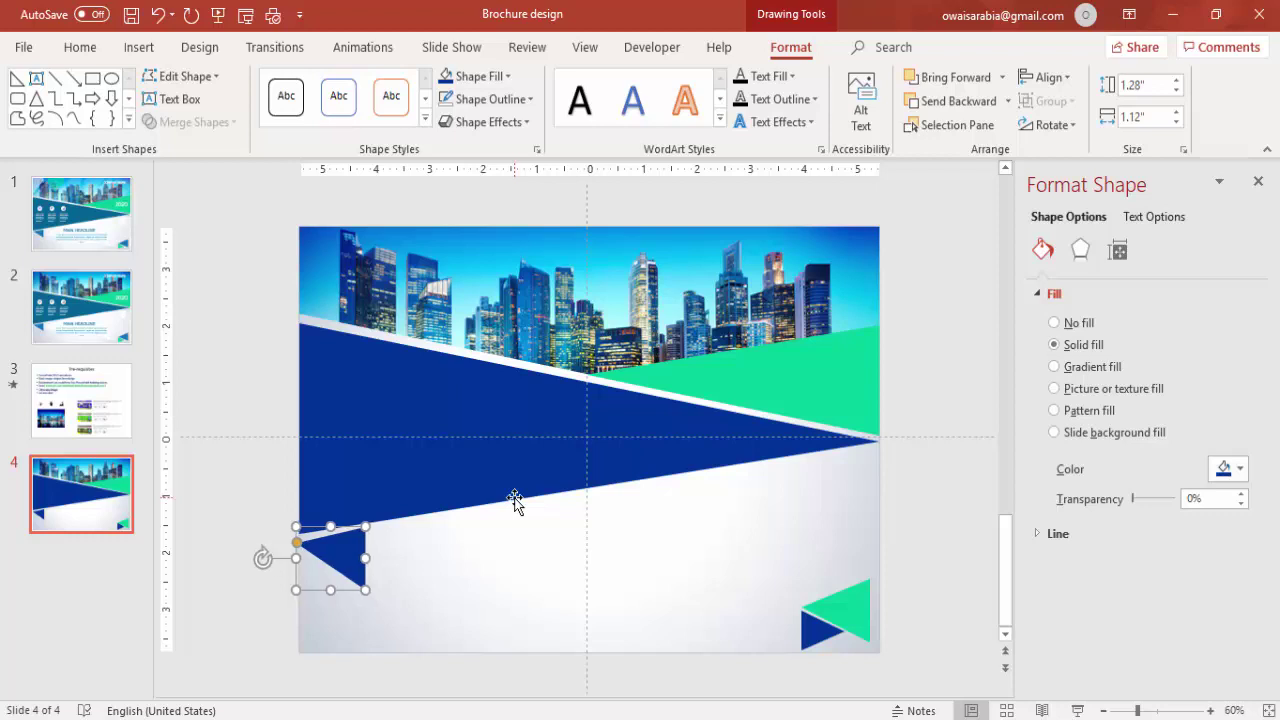
key(Up)
click(244, 423)
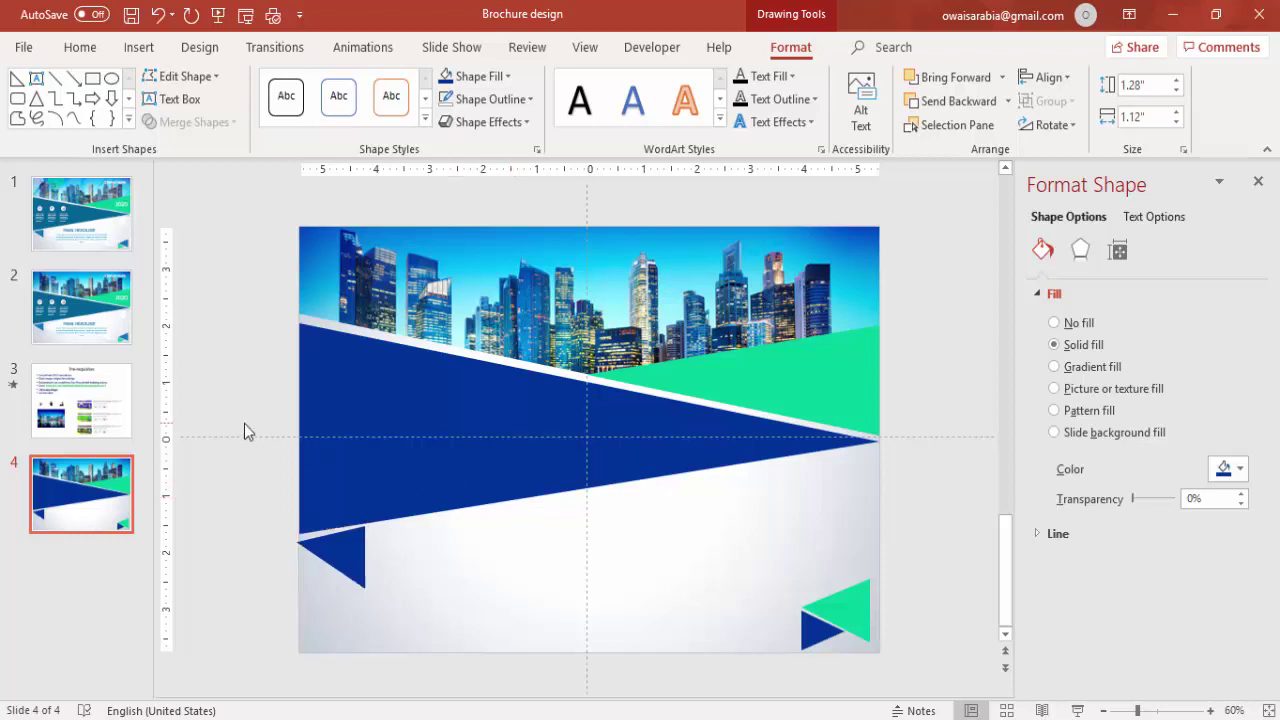
click(346, 557)
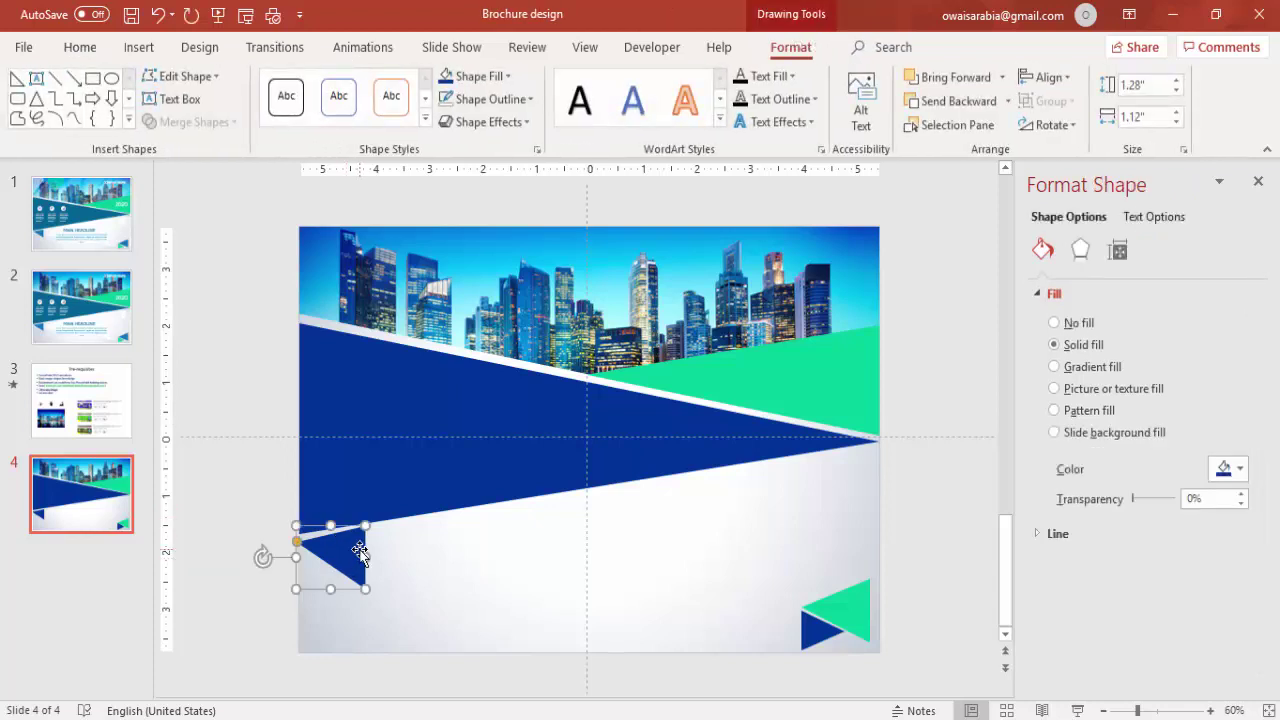
key(Down)
key(Down)
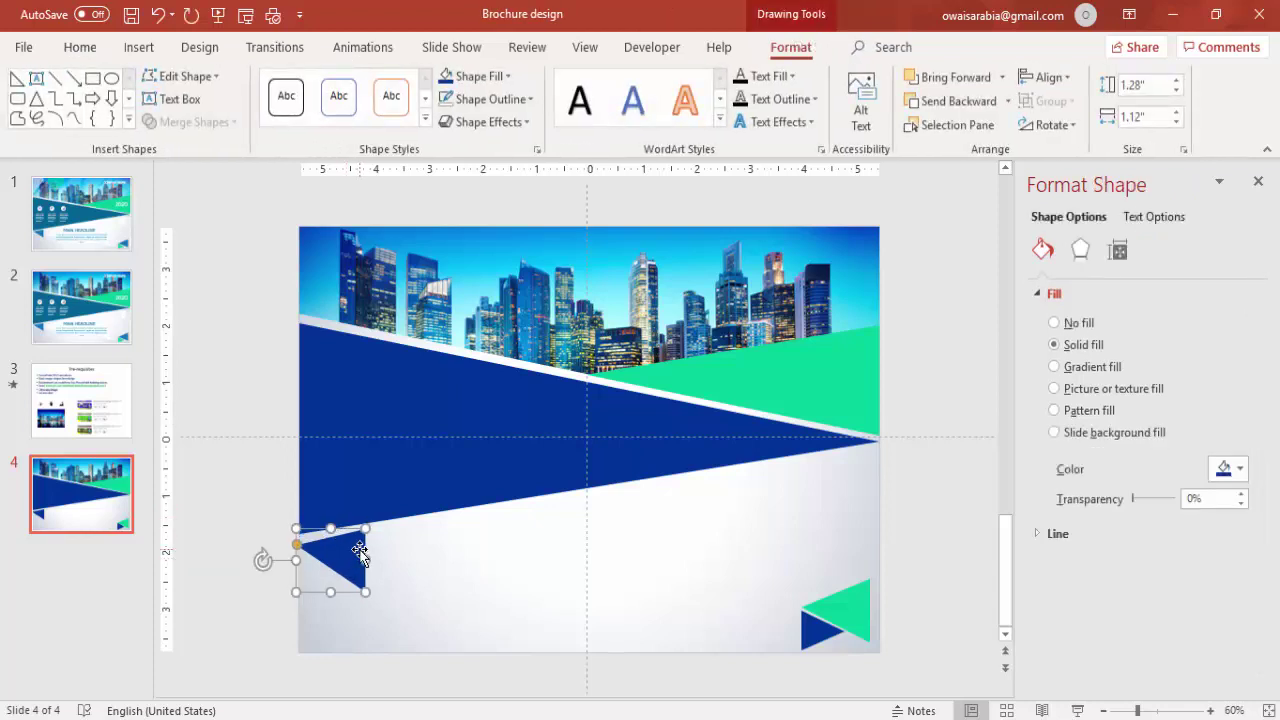
drag(298, 545, 300, 537)
click(480, 567)
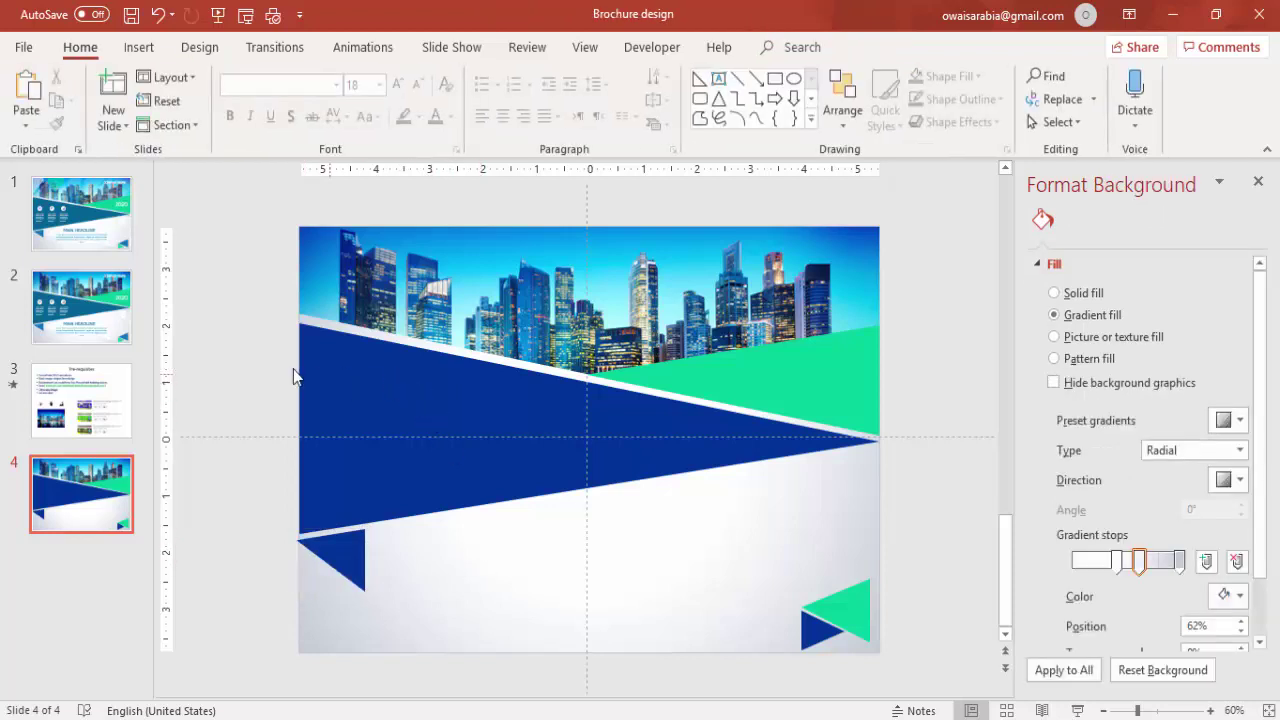
Add a new slide 5 after slide 4 and delete its title and body placeholders.
click(100, 230)
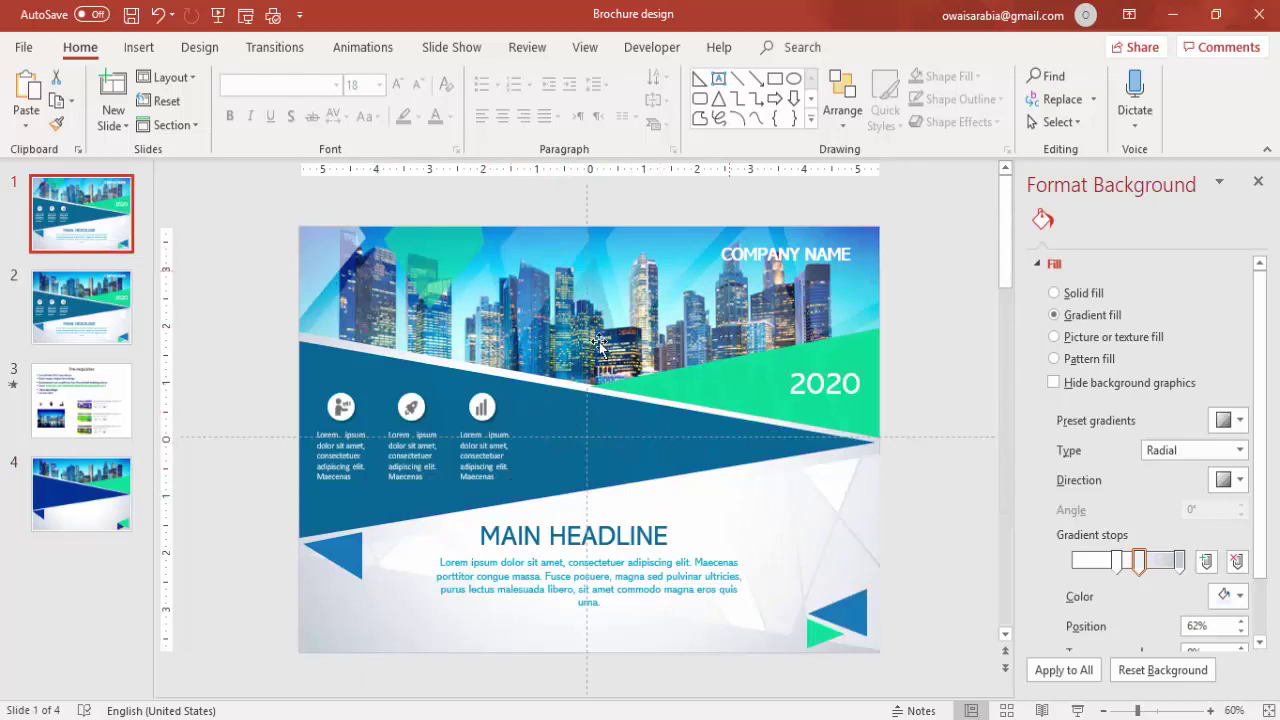
click(75, 514)
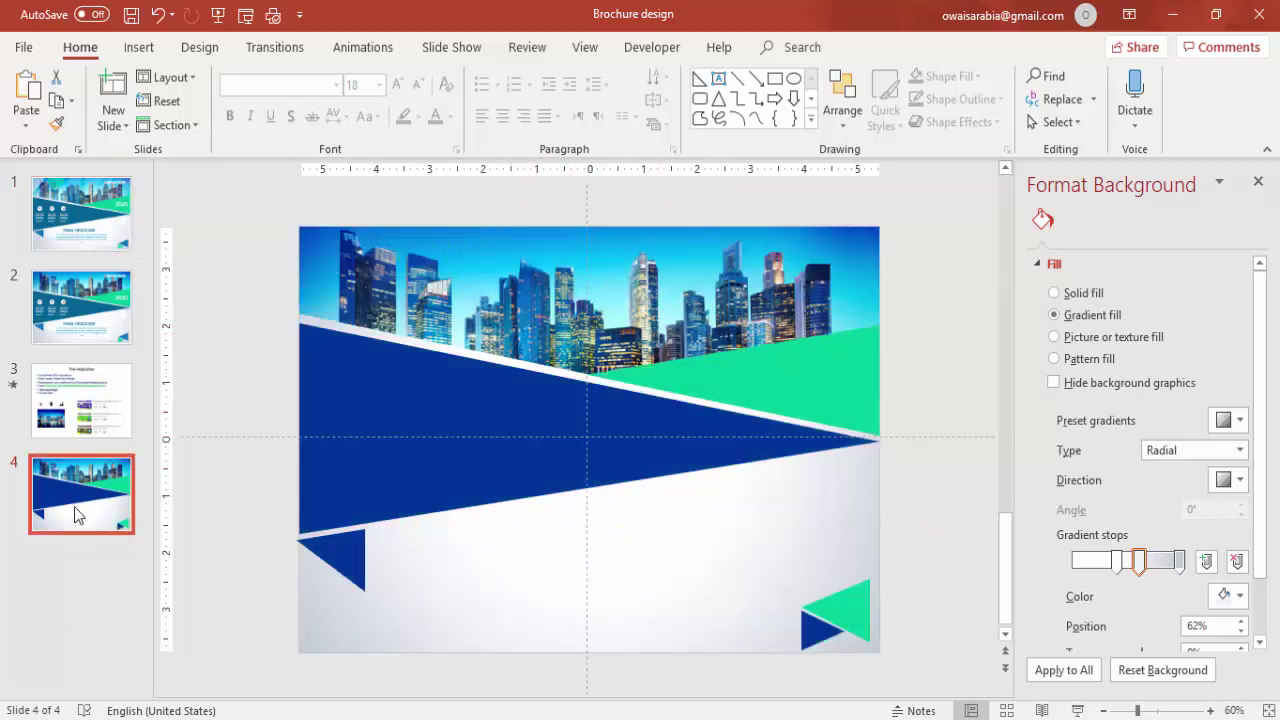
click(93, 612)
right_click(93, 612)
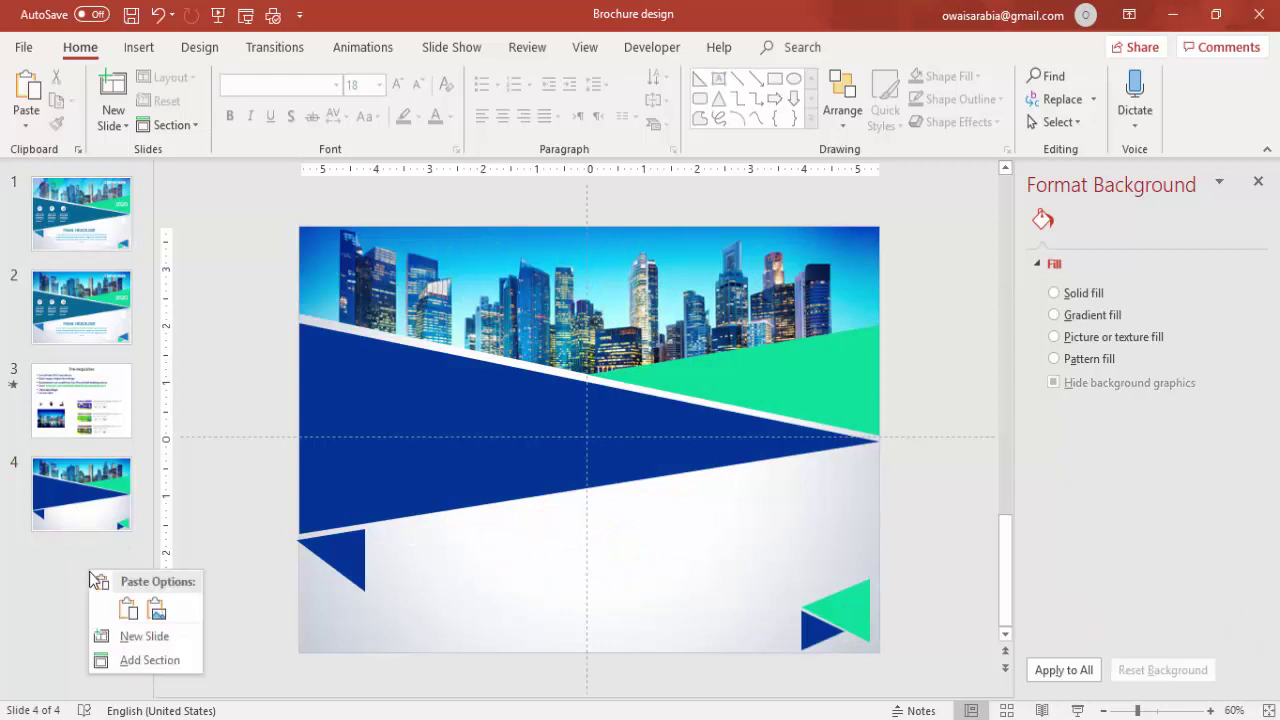
click(144, 633)
click(359, 251)
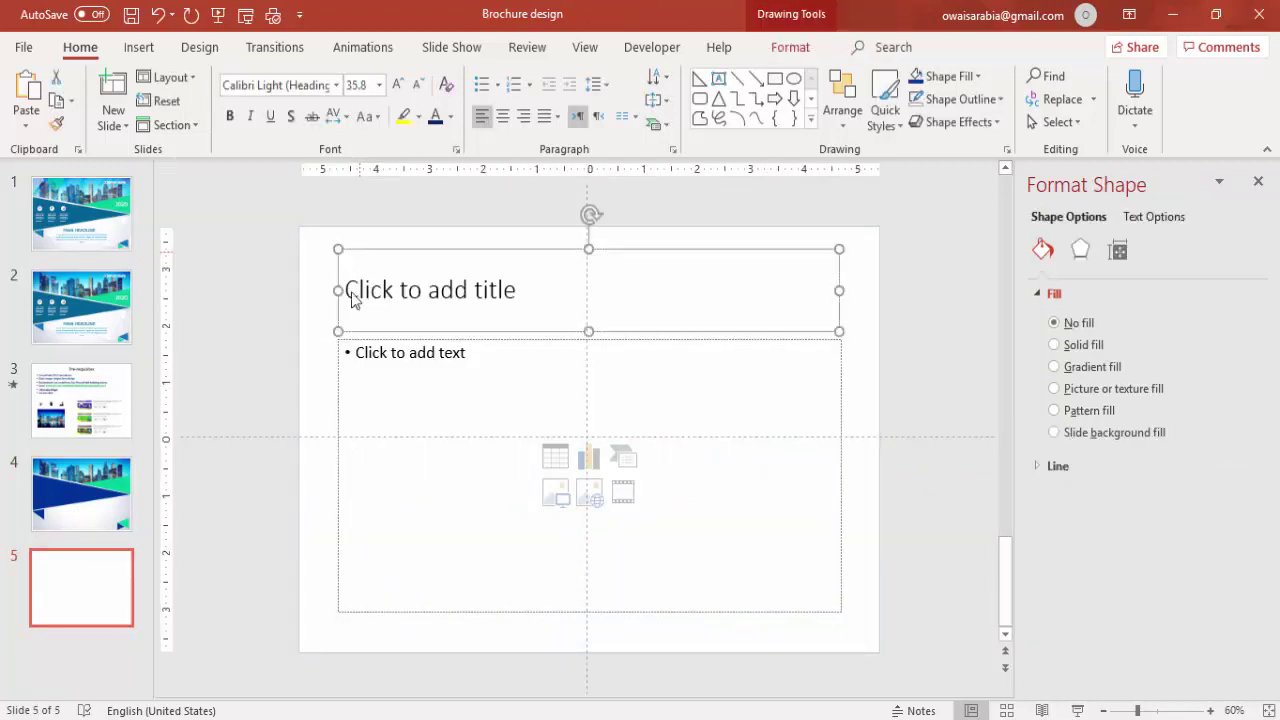
key(Delete)
click(361, 339)
key(Delete)
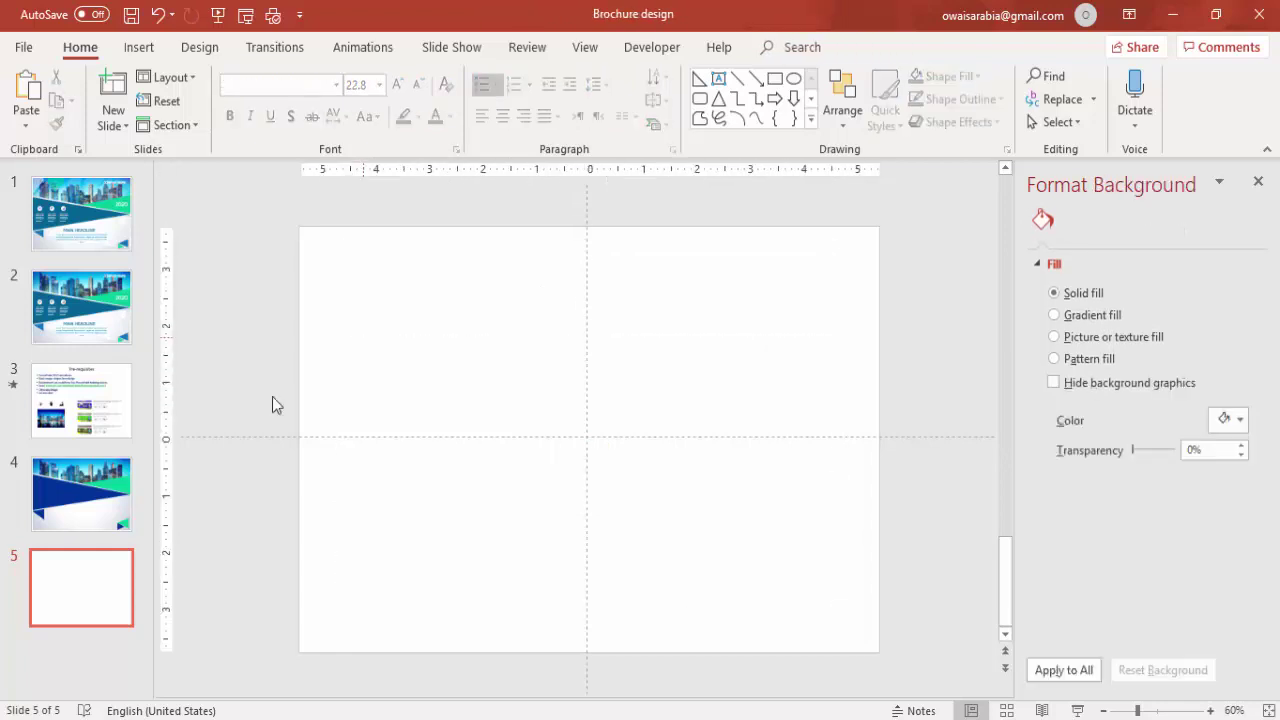
Copy the large navy triangle from slide 4 and paste it onto slide 5.
click(63, 512)
click(438, 377)
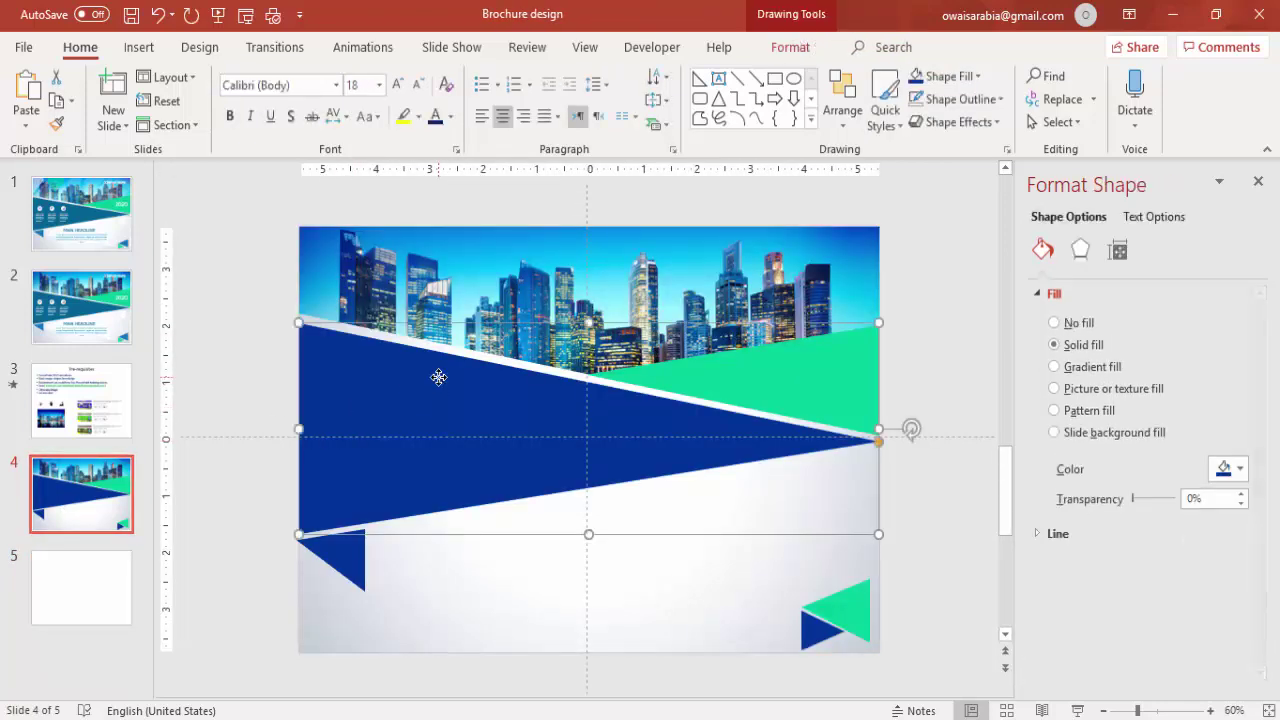
click(36, 587)
key(ctrl+v)
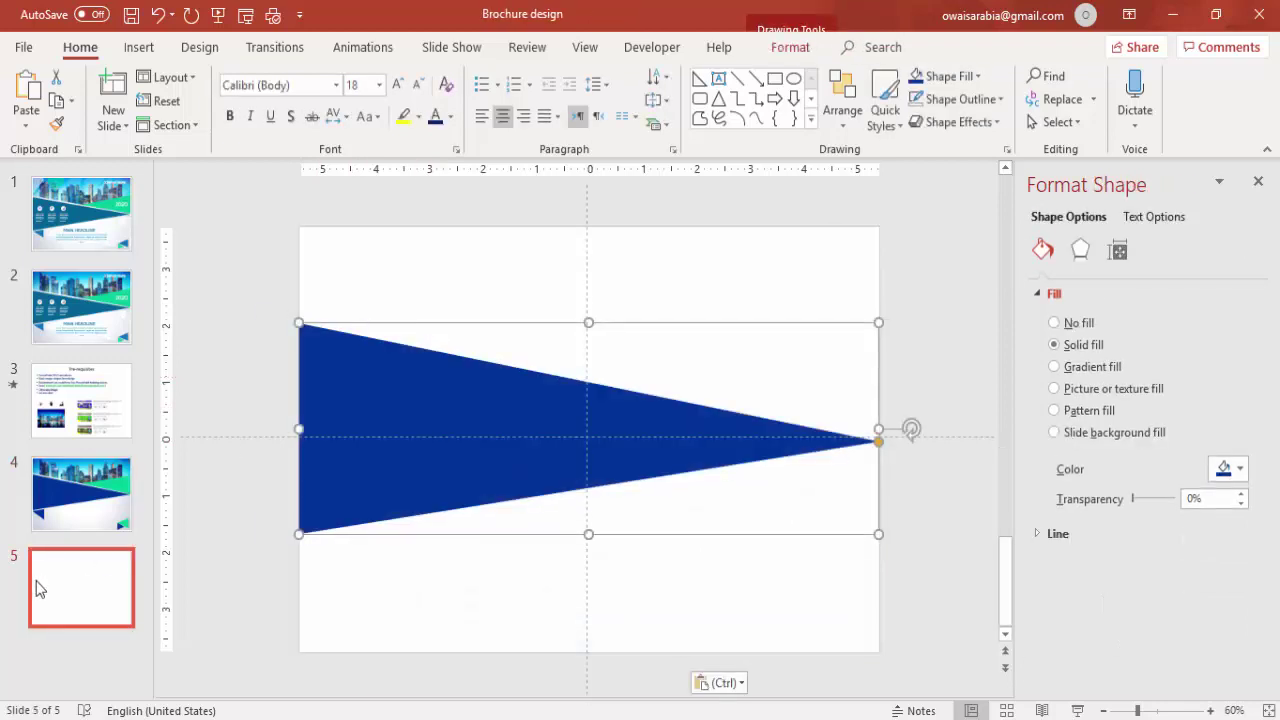
click(218, 239)
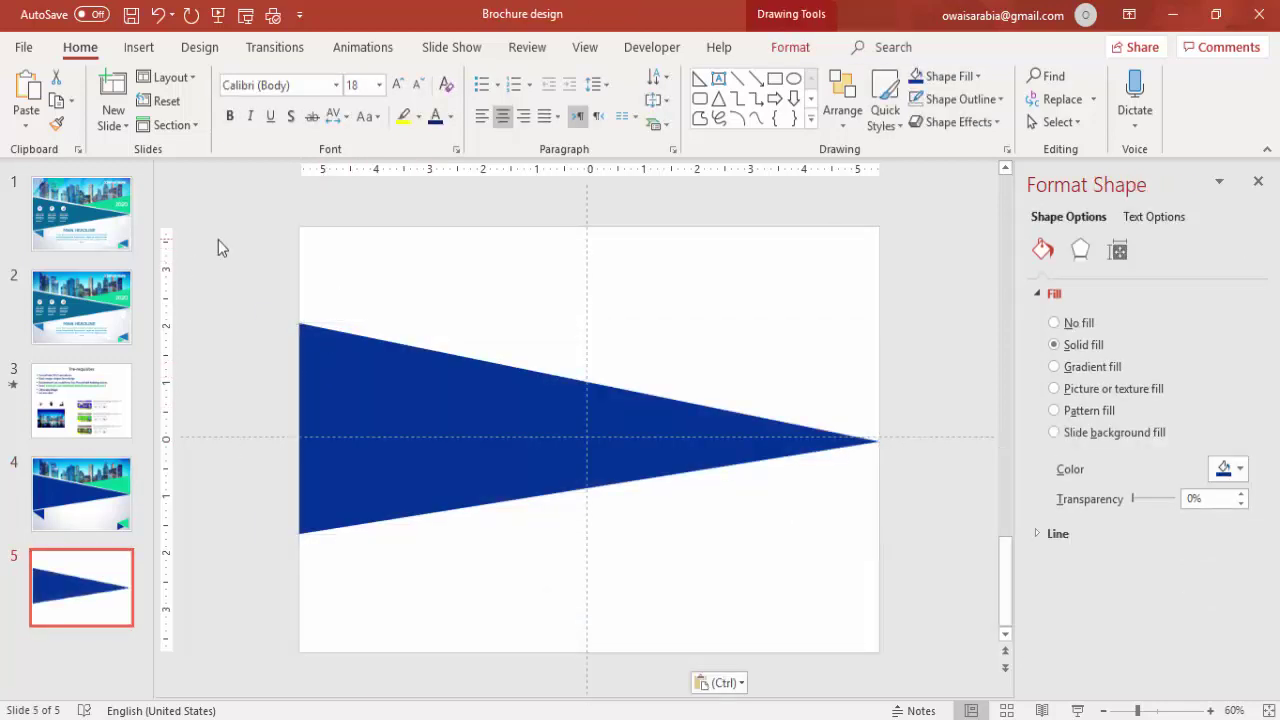
Draw a tall thin rectangle bar over the triangle's left side and tilt it slightly.
click(139, 47)
click(296, 126)
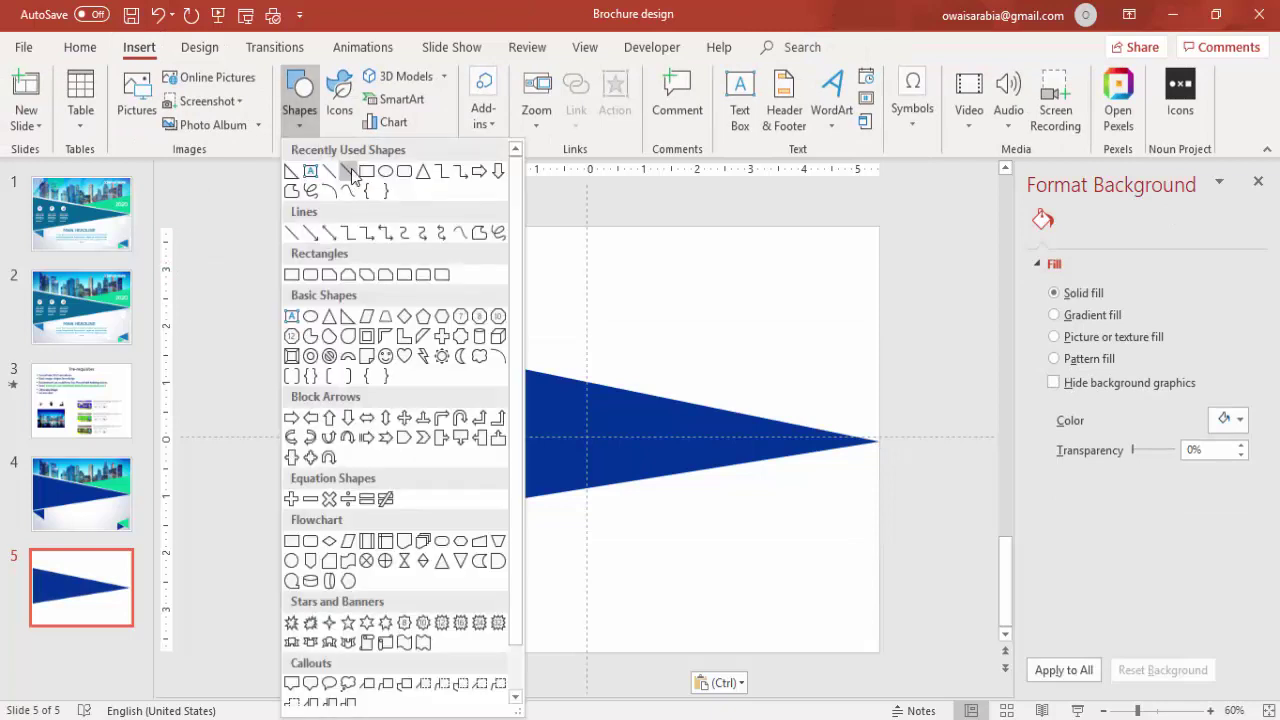
click(367, 172)
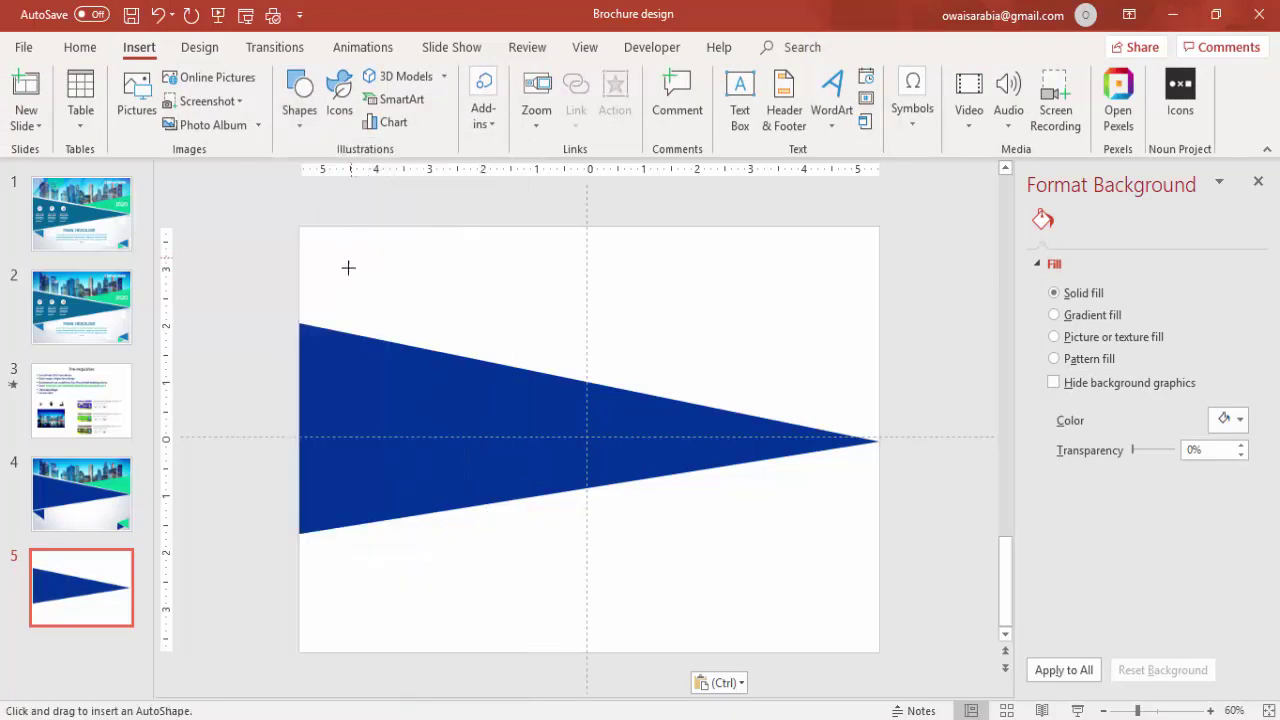
mouse_move(347, 268)
mouse_down()
mouse_move(346, 466)
mouse_move(362, 565)
mouse_move(356, 555)
mouse_up()
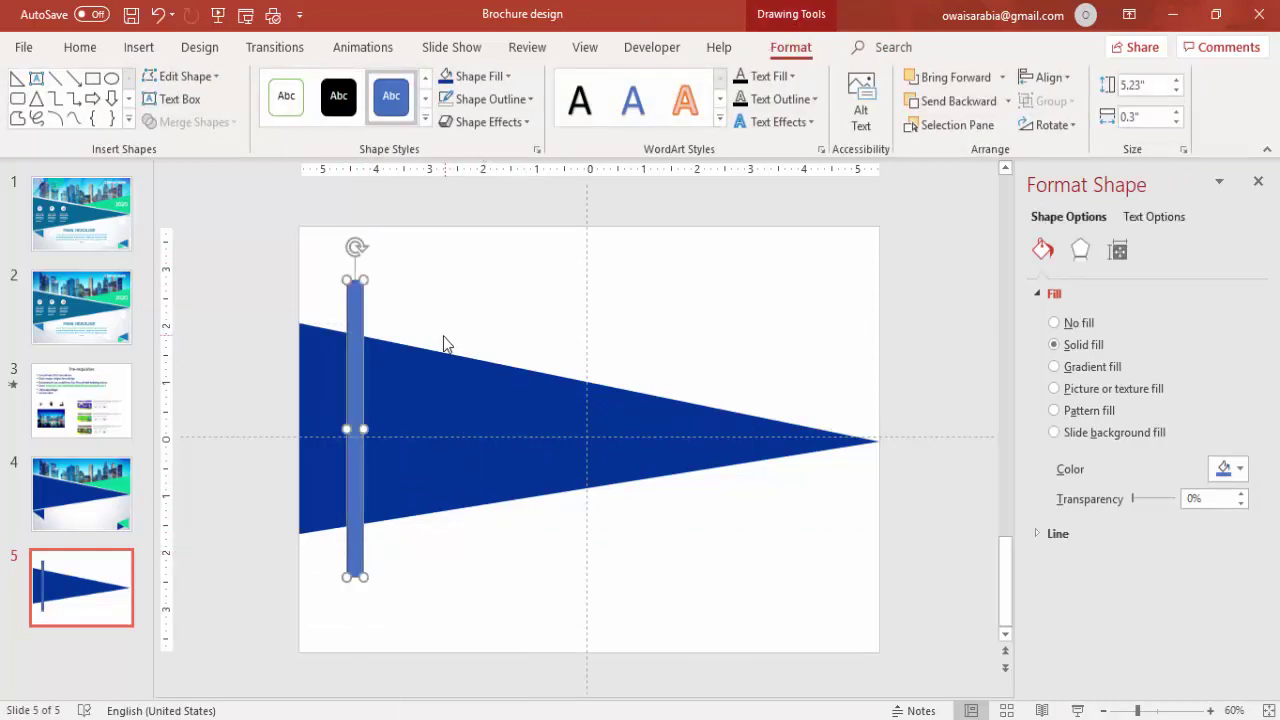
drag(365, 430, 362, 428)
drag(355, 247, 396, 290)
Duplicate the bar and rotate the copies into crossing diagonals forming an X.
key(ctrl+v)
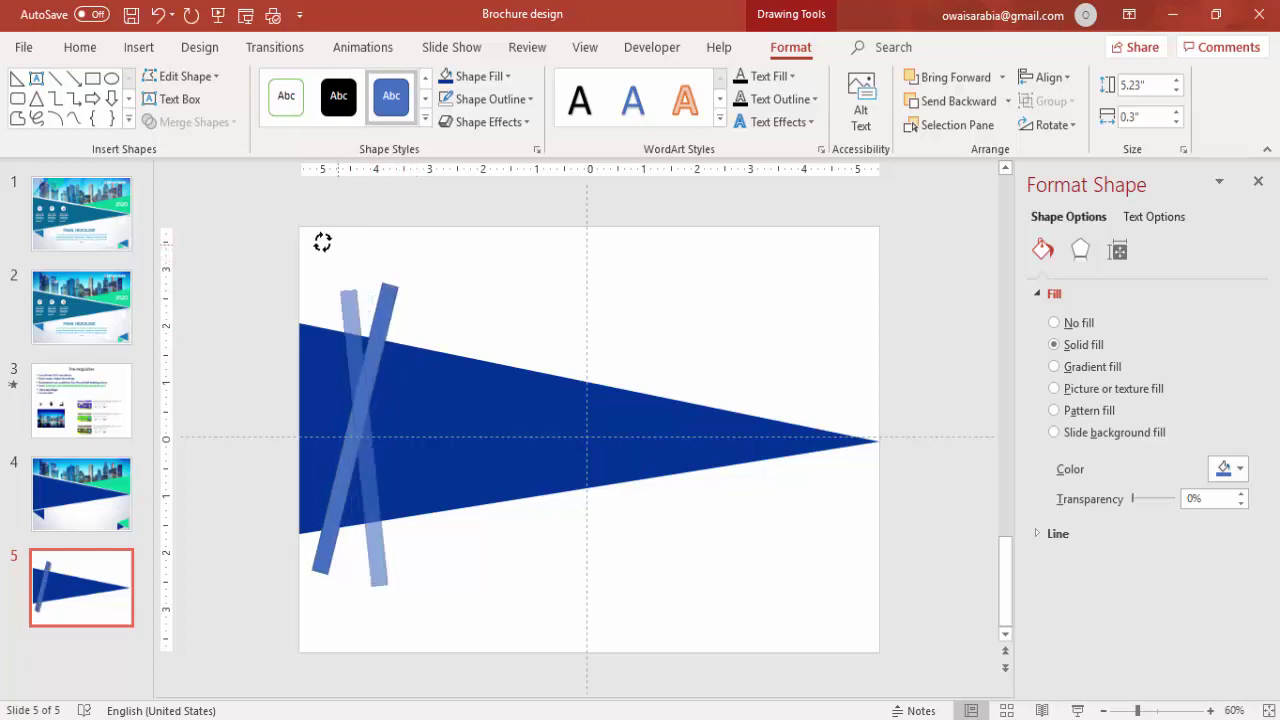
drag(386, 549, 401, 531)
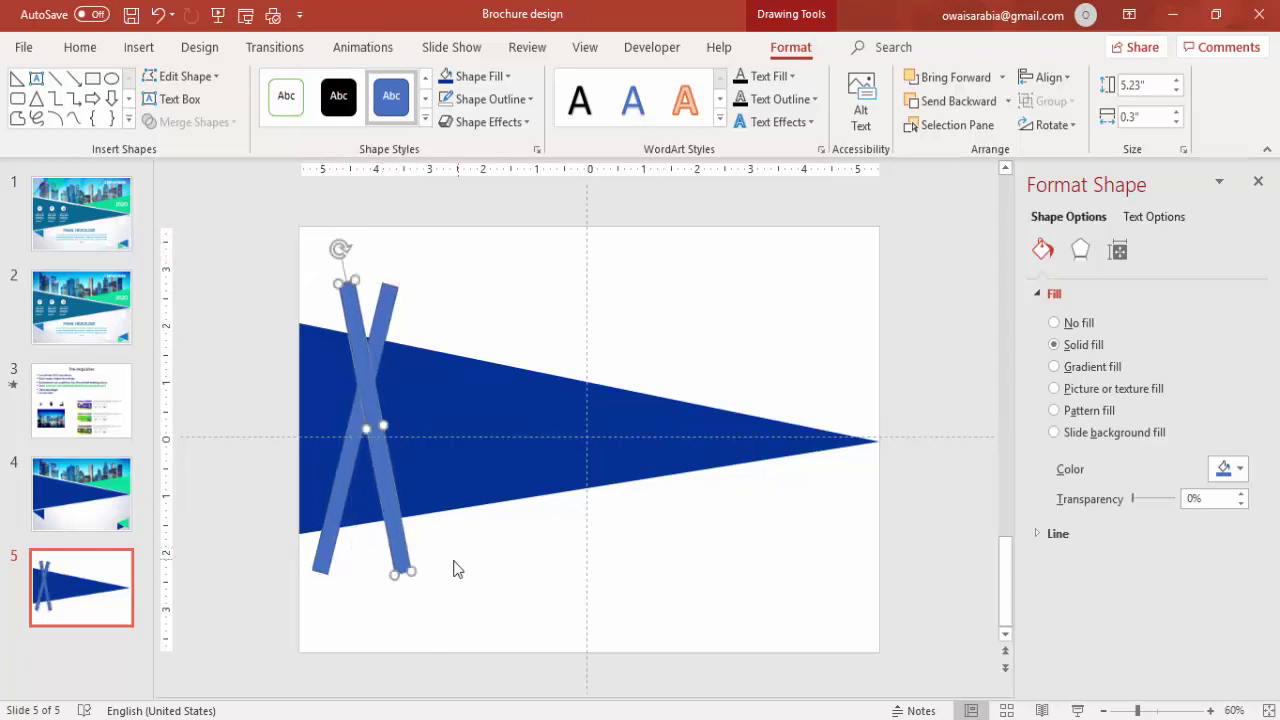
drag(341, 248, 592, 418)
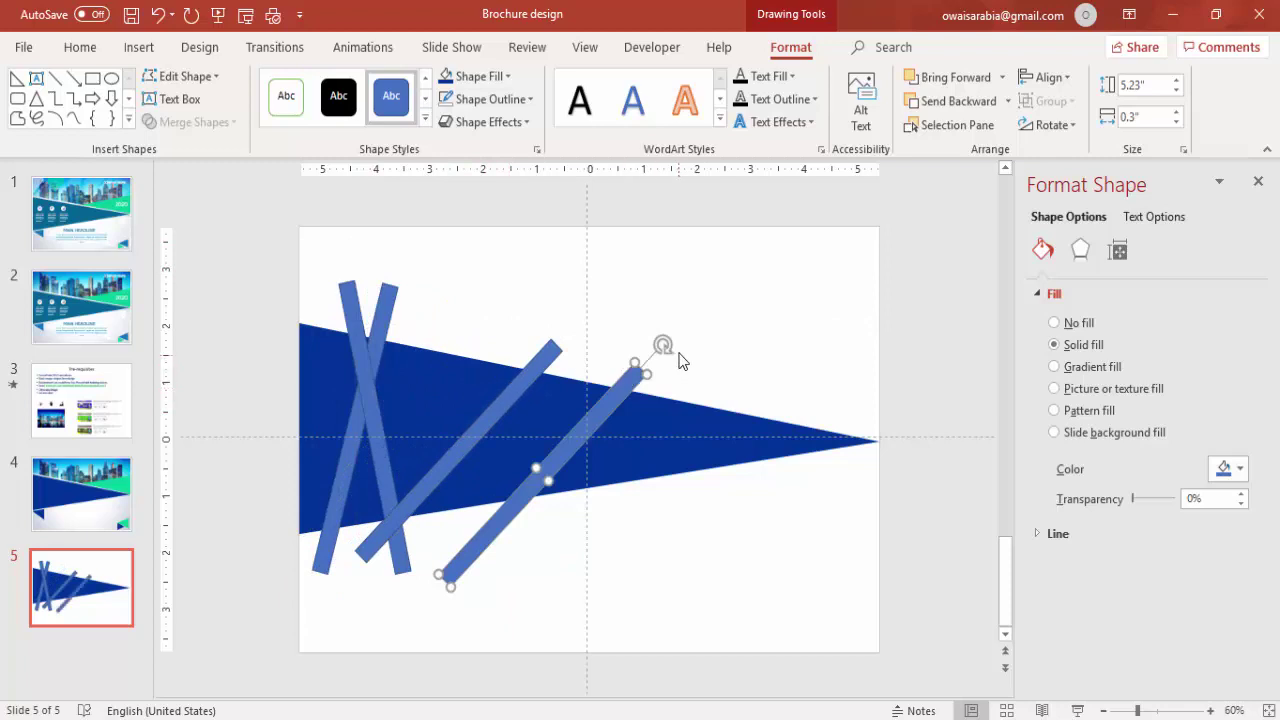
drag(664, 345, 451, 320)
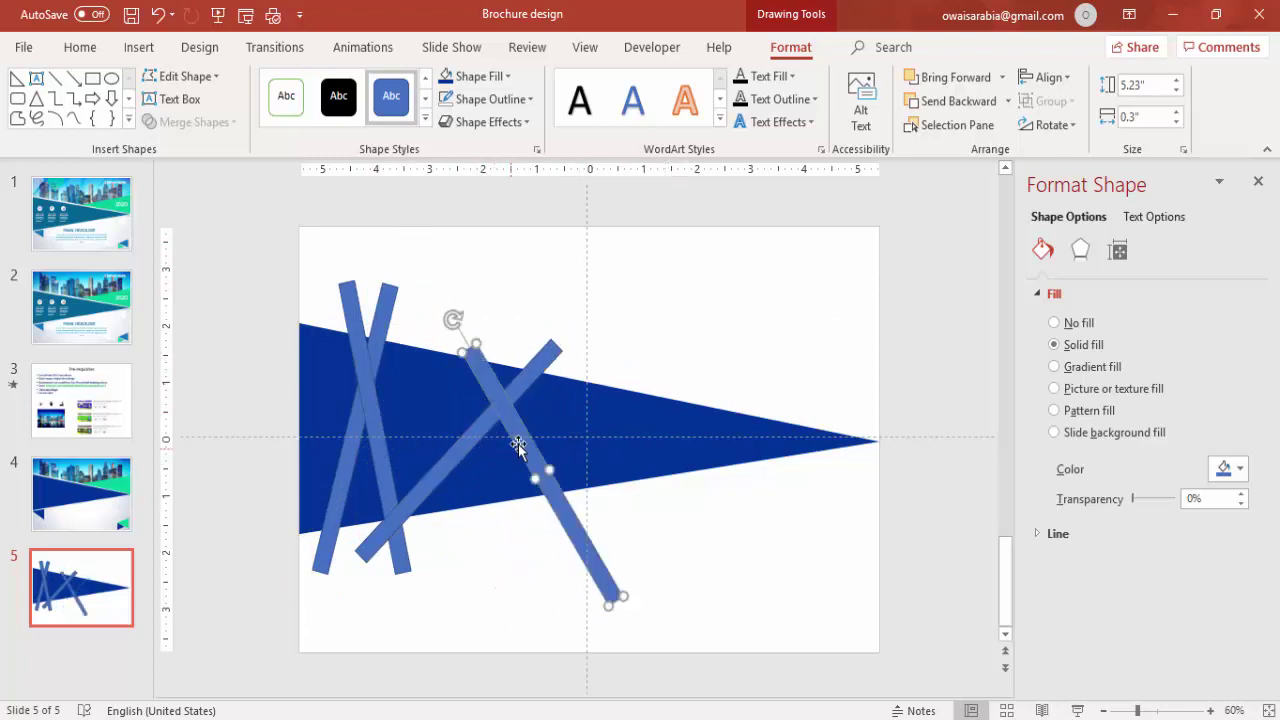
drag(517, 443, 472, 388)
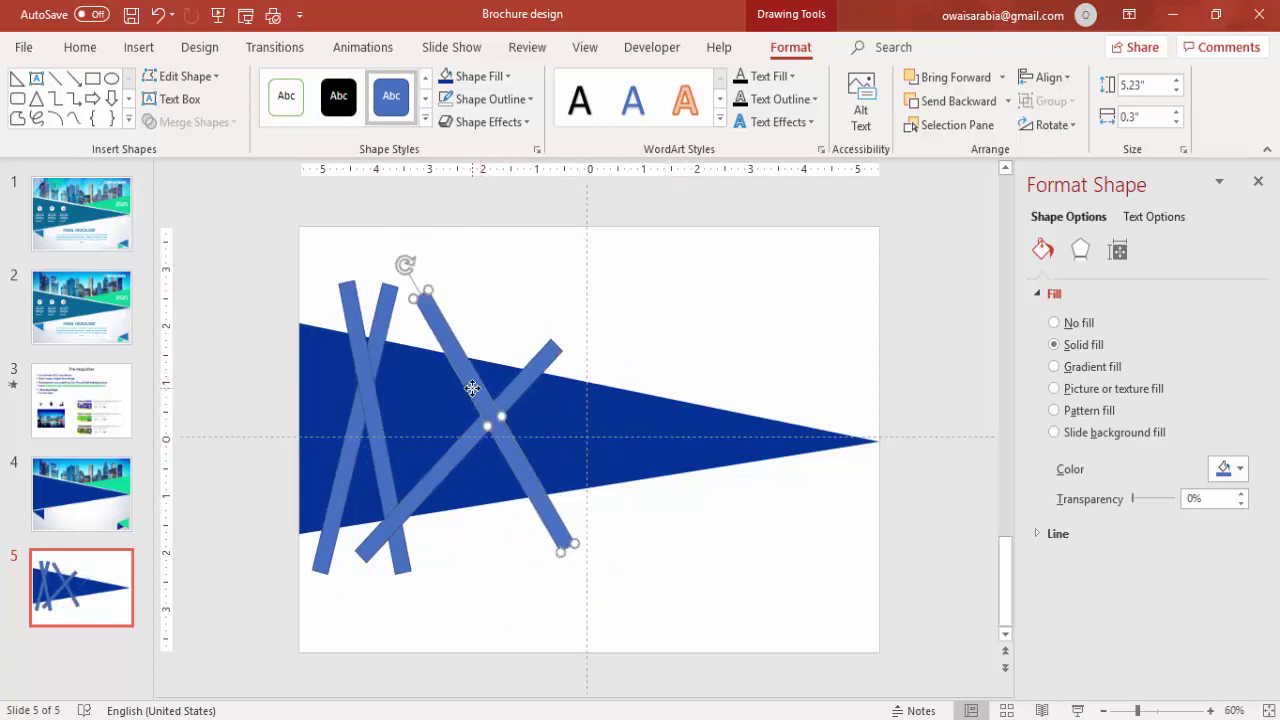
drag(405, 265, 634, 383)
Add three more duplicated bars, one nearly vertical and two tilted into a crossing V.
key(ctrl+d)
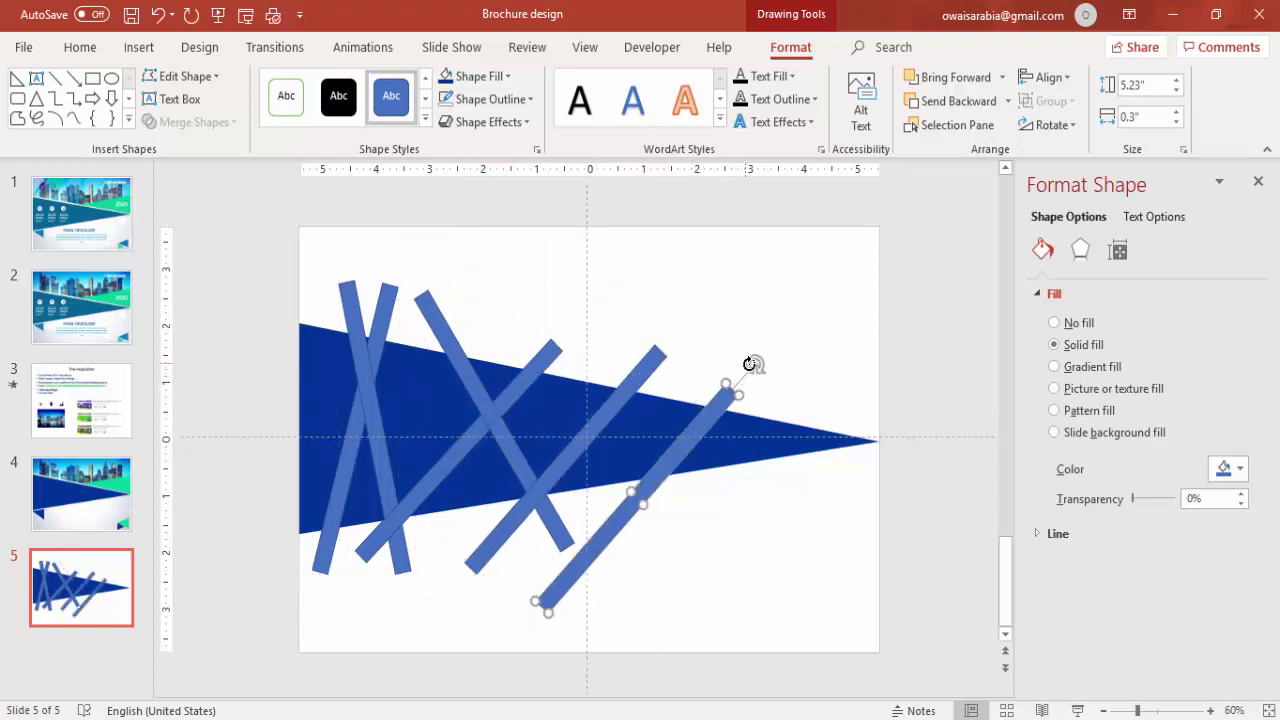
drag(750, 364, 620, 314)
drag(629, 431, 622, 421)
key(ctrl+d)
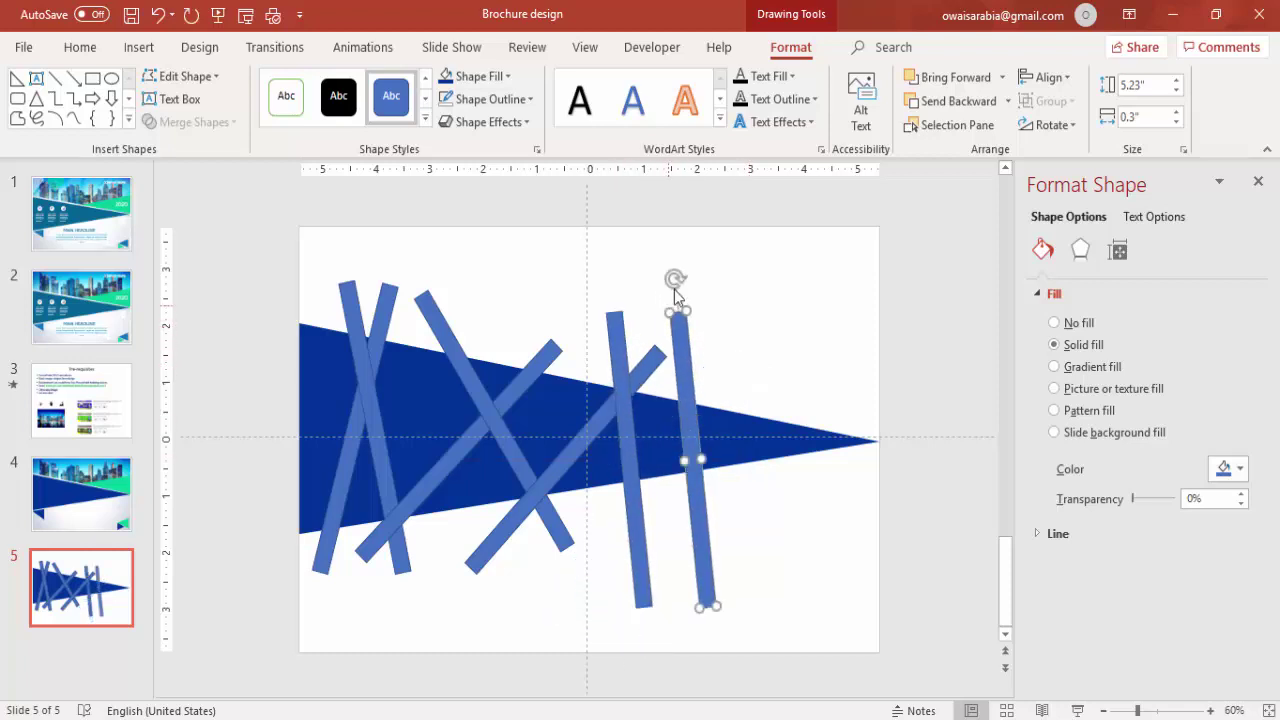
drag(681, 302, 747, 332)
key(ctrl+d)
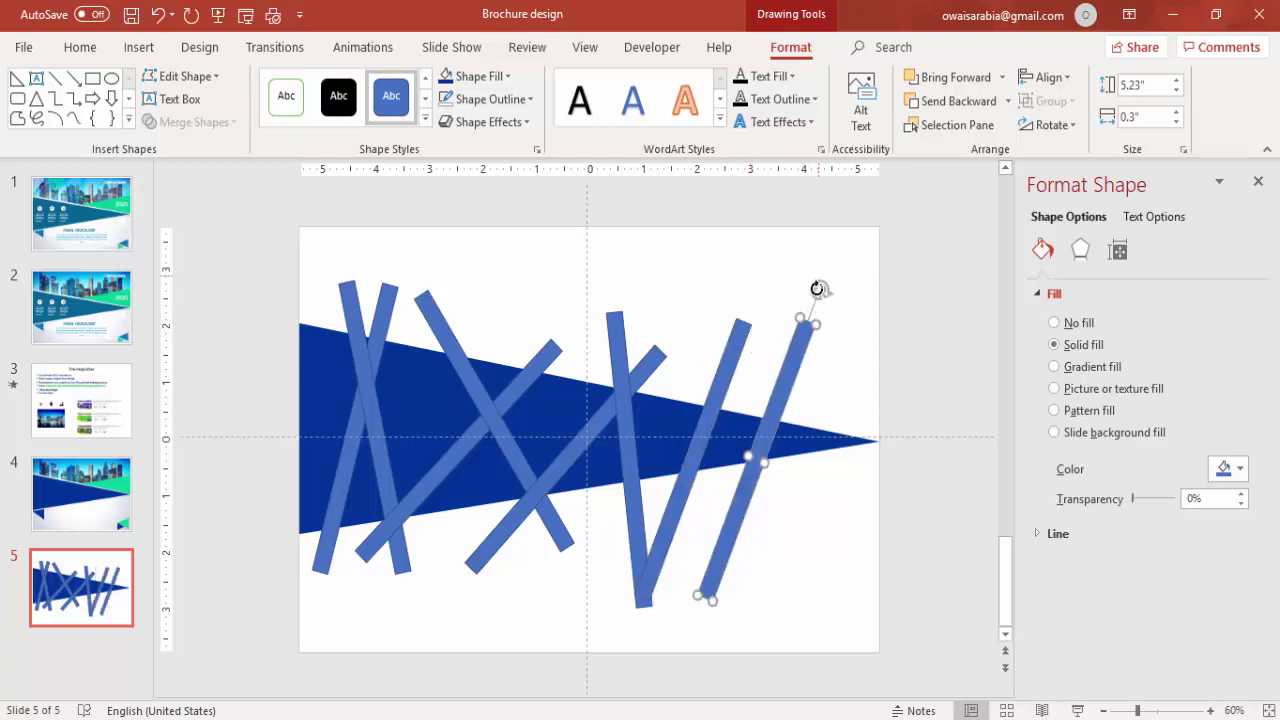
drag(820, 289, 689, 289)
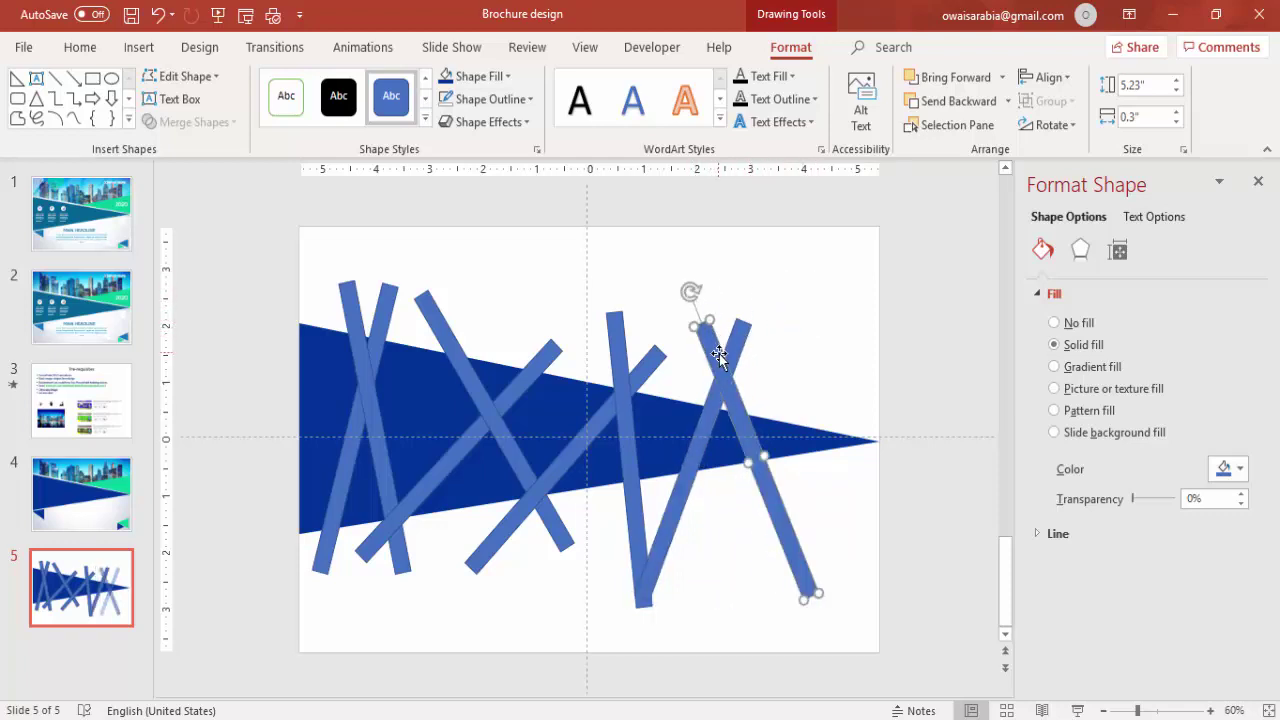
Fragment the slide 5 triangle and bars together with Merge Shapes.
click(245, 257)
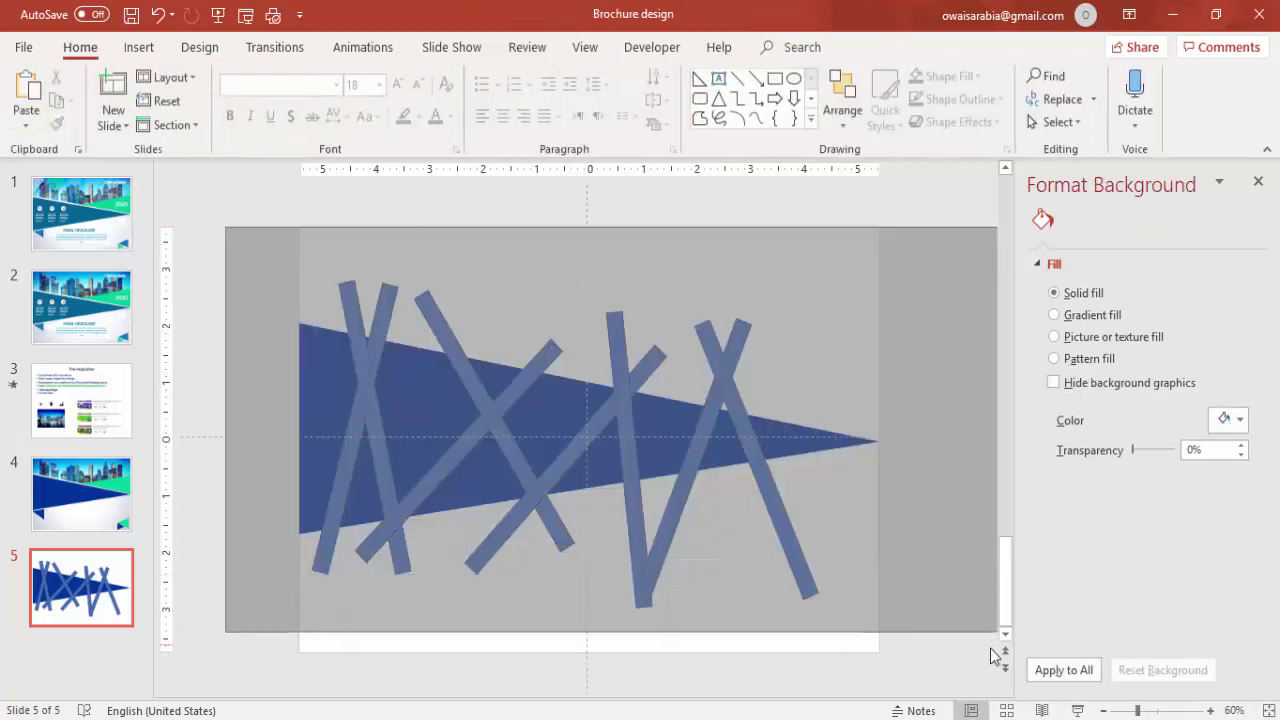
drag(993, 655, 991, 652)
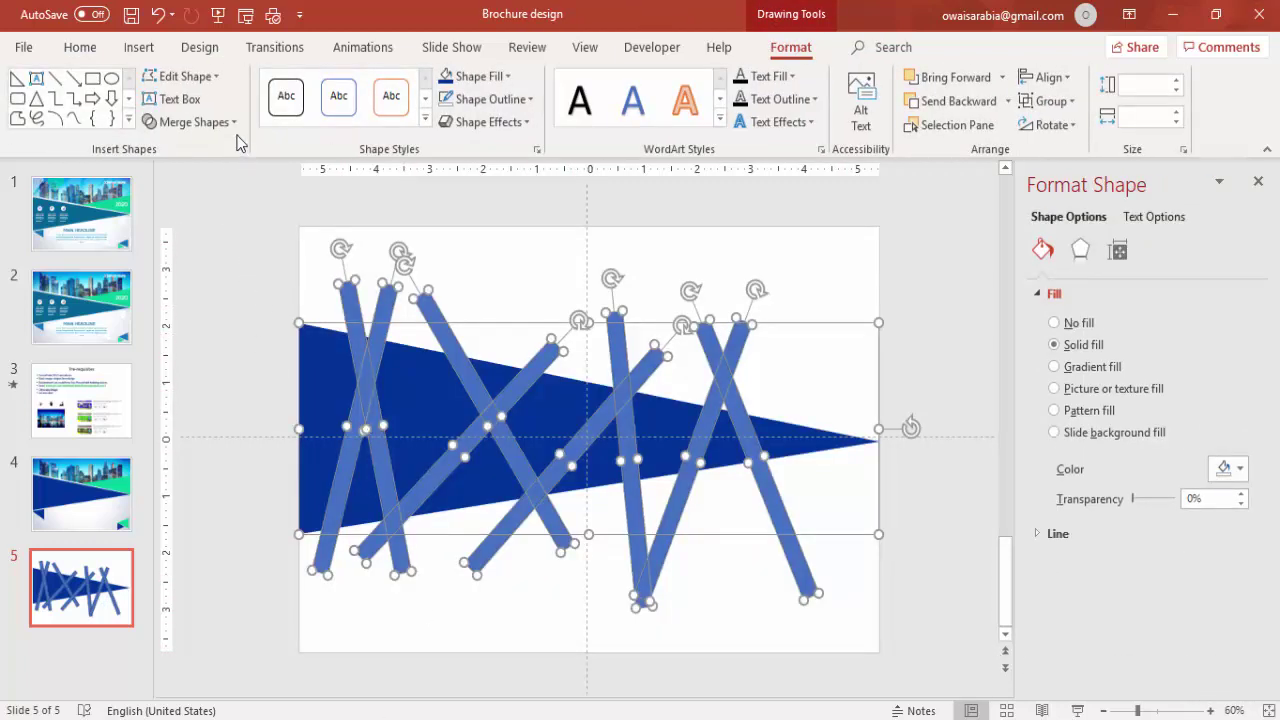
click(234, 124)
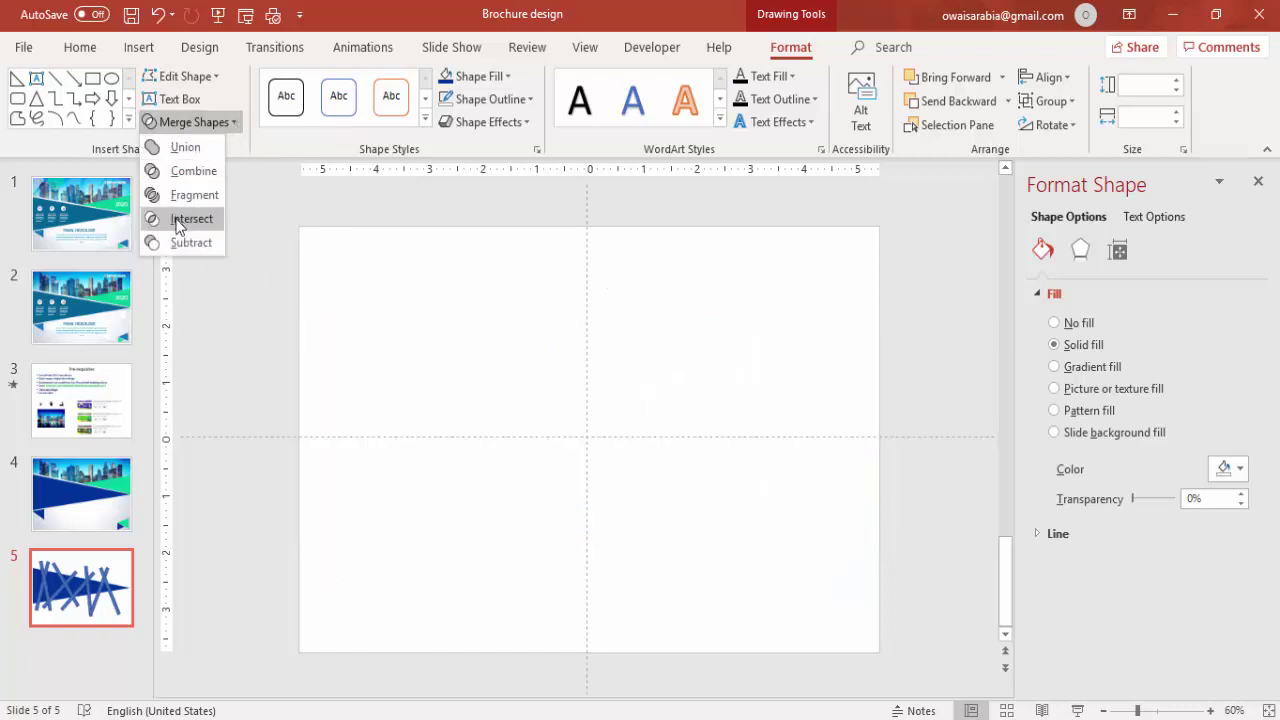
click(187, 198)
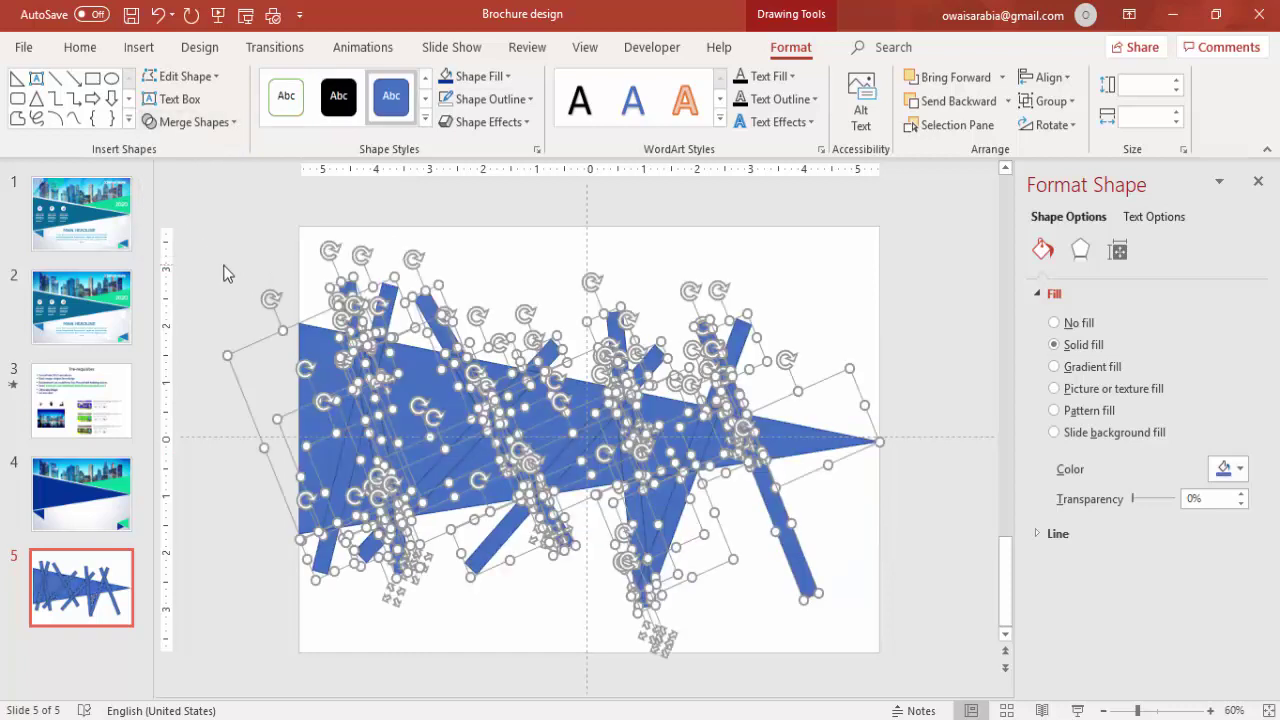
click(278, 327)
Select the bar fragments inside the triangle and paste them over slide 4's navy banner.
click(318, 396)
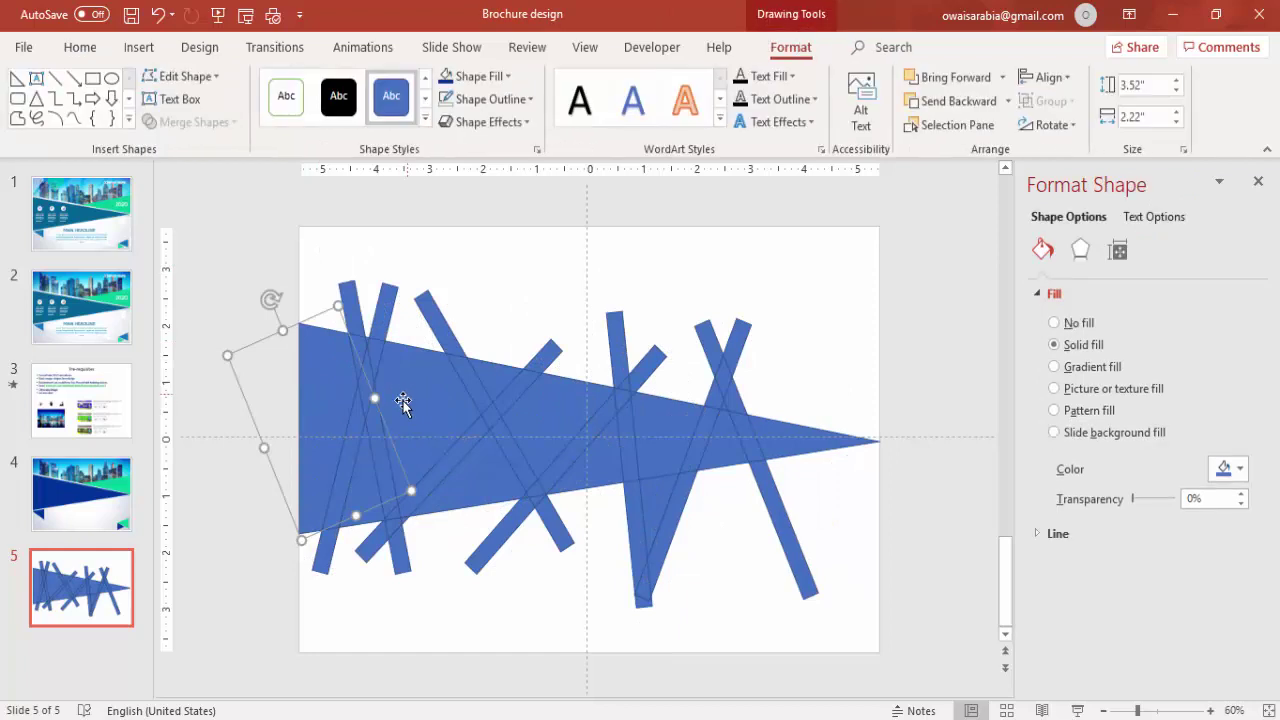
shift+click(425, 397)
shift+click(400, 490)
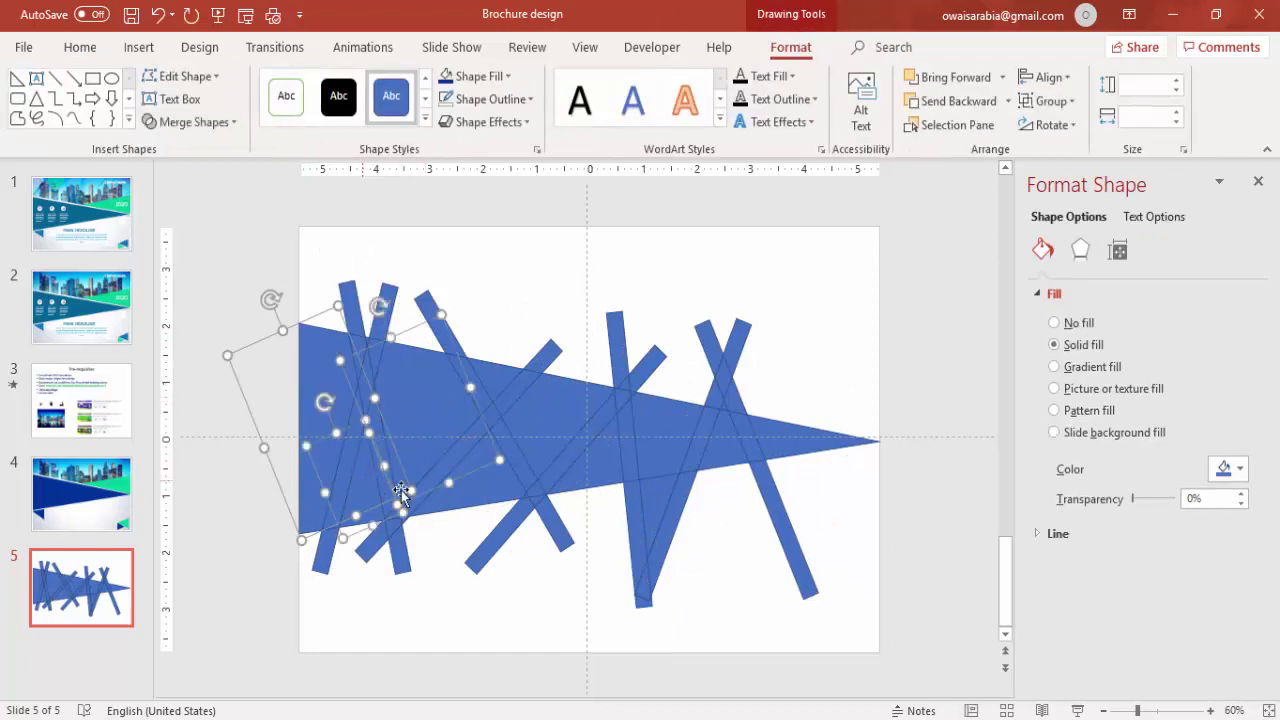
shift+click(501, 494)
shift+click(540, 437)
shift+click(500, 392)
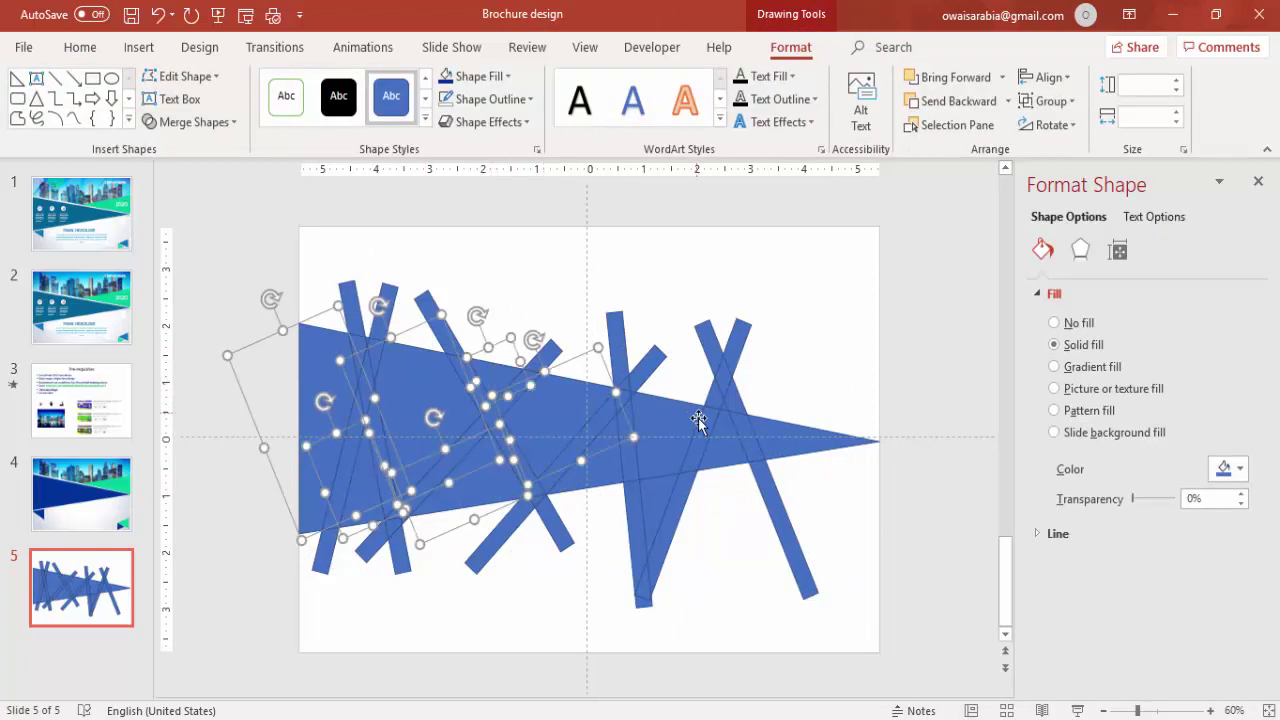
shift+click(660, 430)
shift+click(605, 468)
shift+click(724, 424)
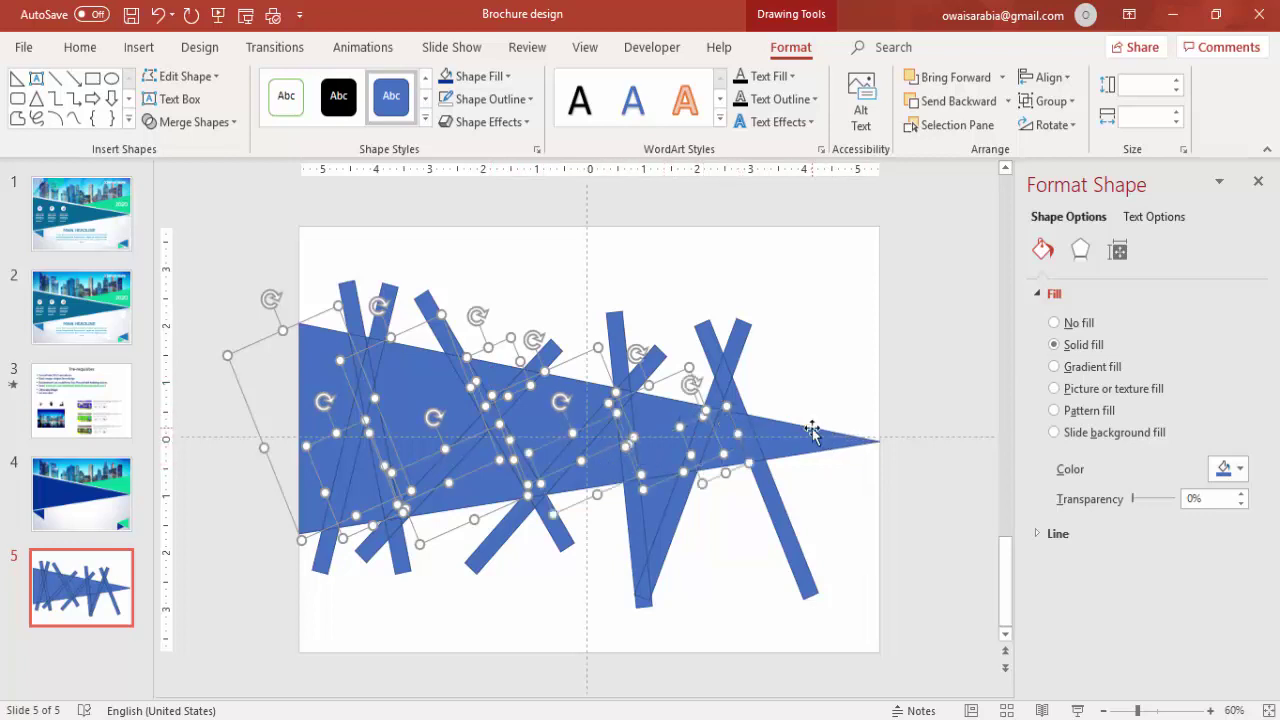
shift+click(812, 430)
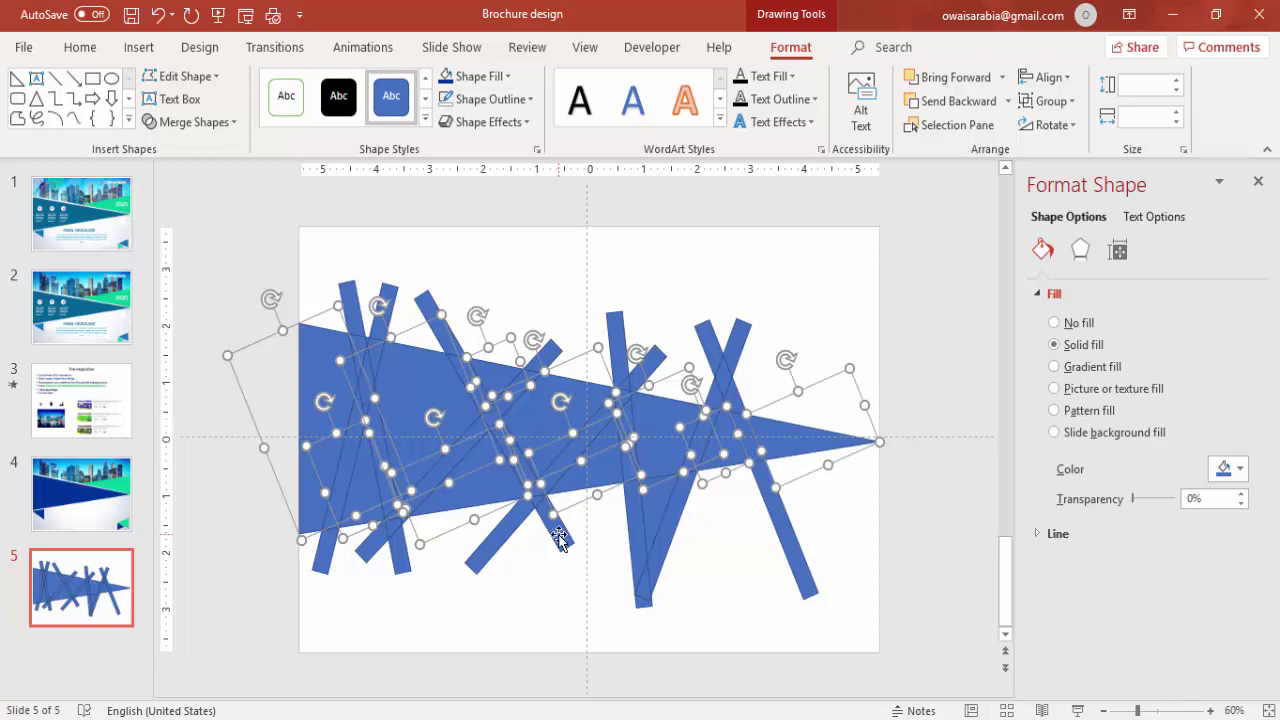
click(112, 498)
key(ctrl+v)
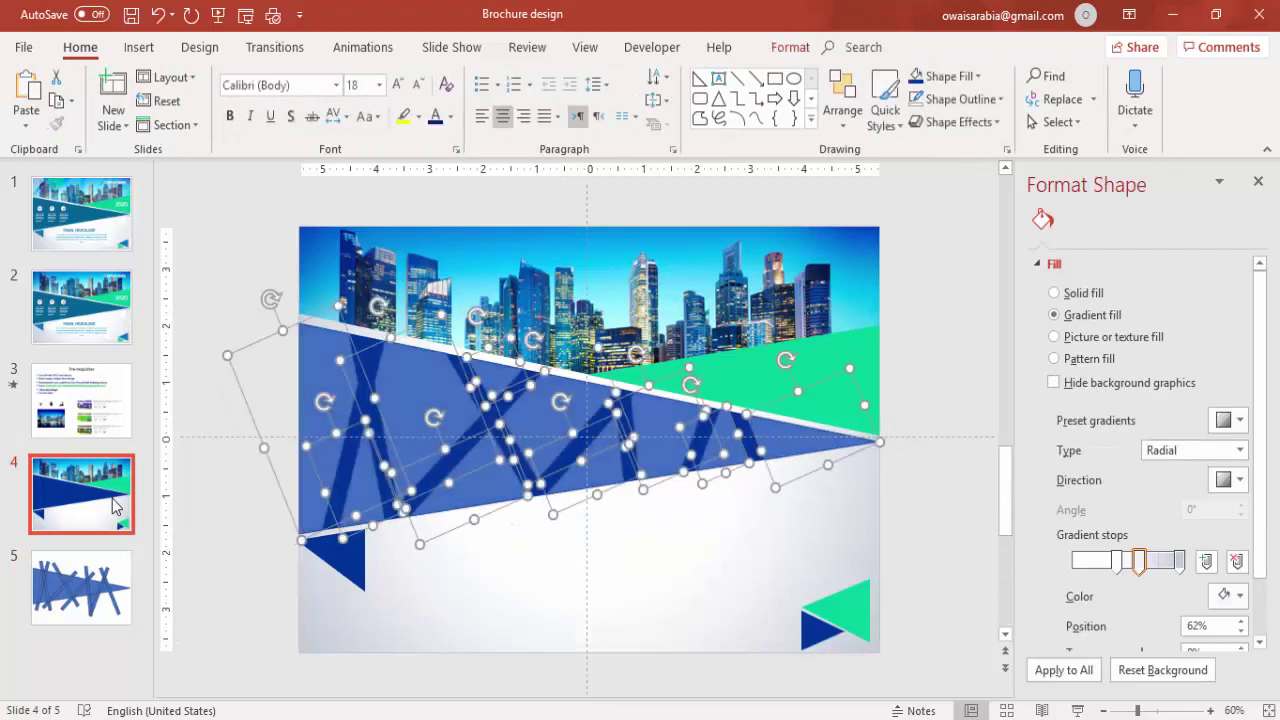
Group the pasted bar pieces on slide 4 and set the group to No Outline.
right_click(413, 415)
mouse_move(491, 205)
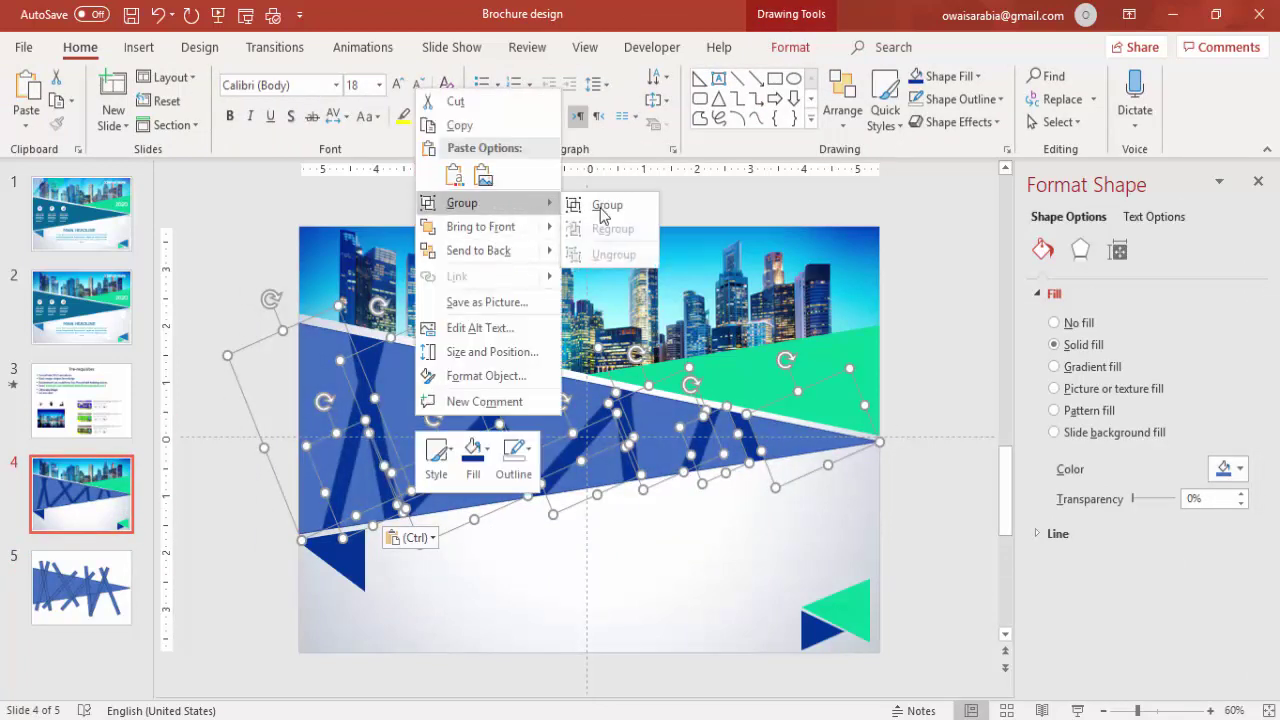
click(625, 205)
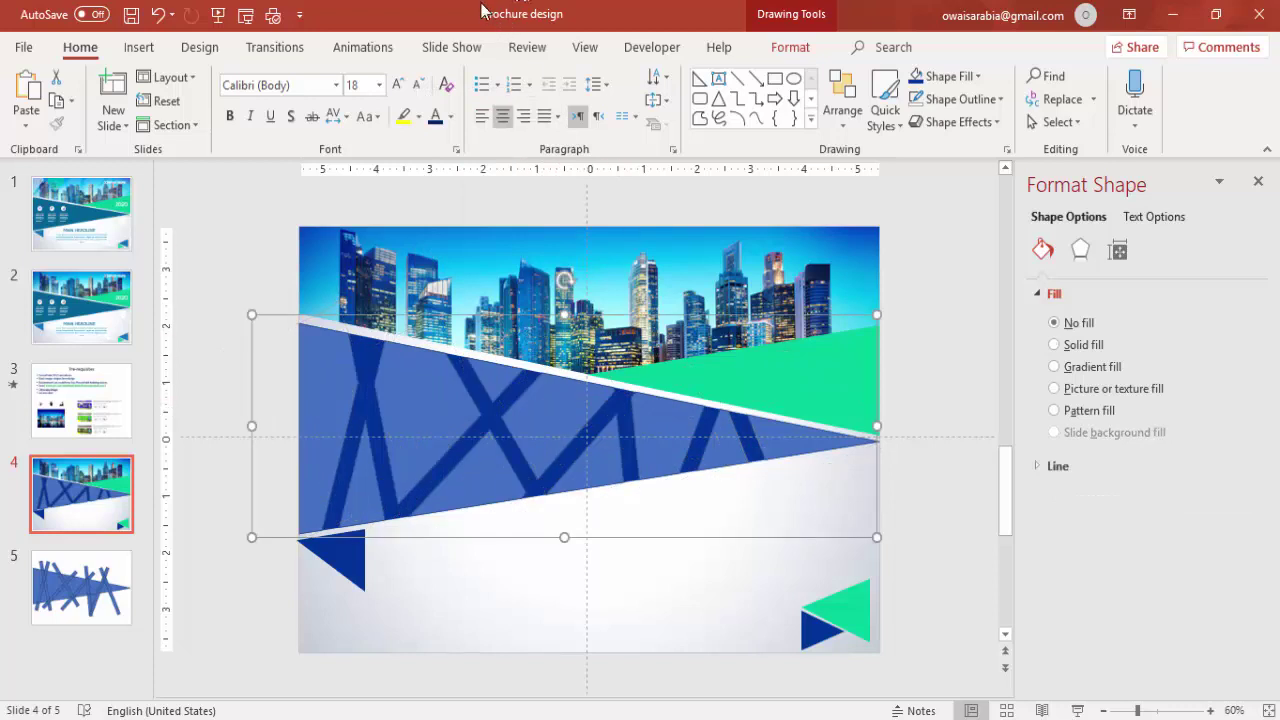
click(789, 48)
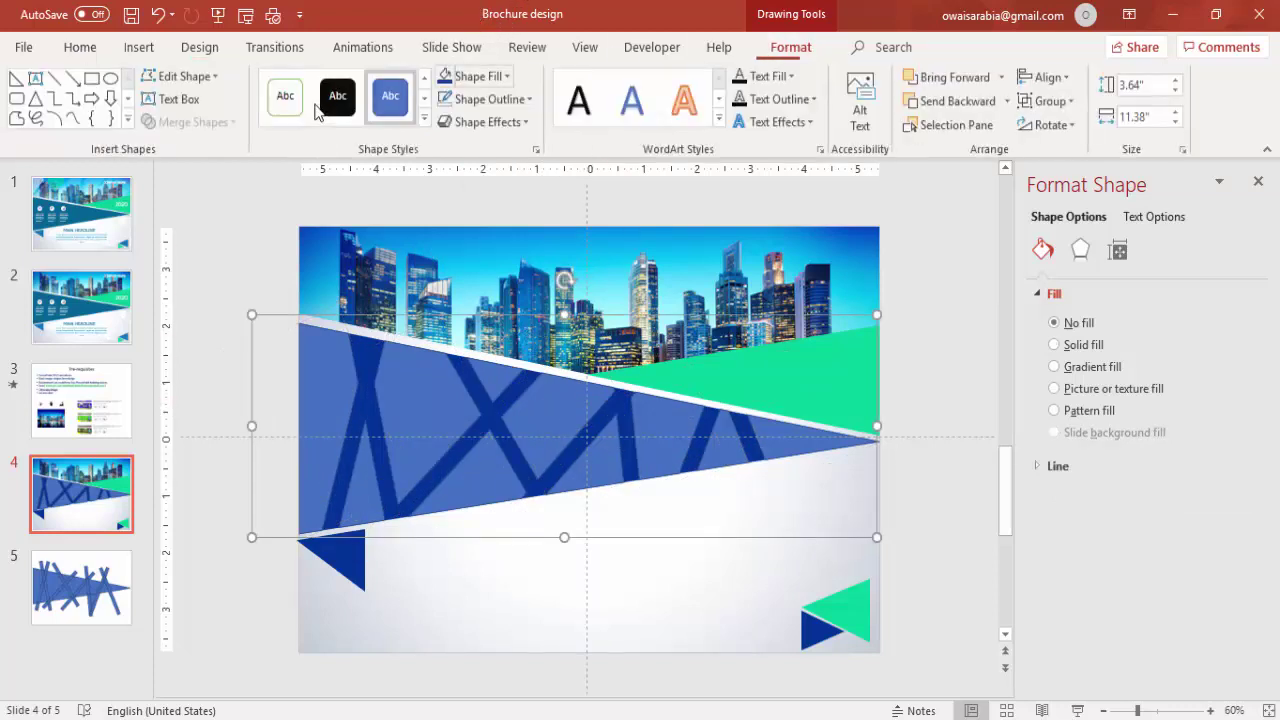
click(484, 106)
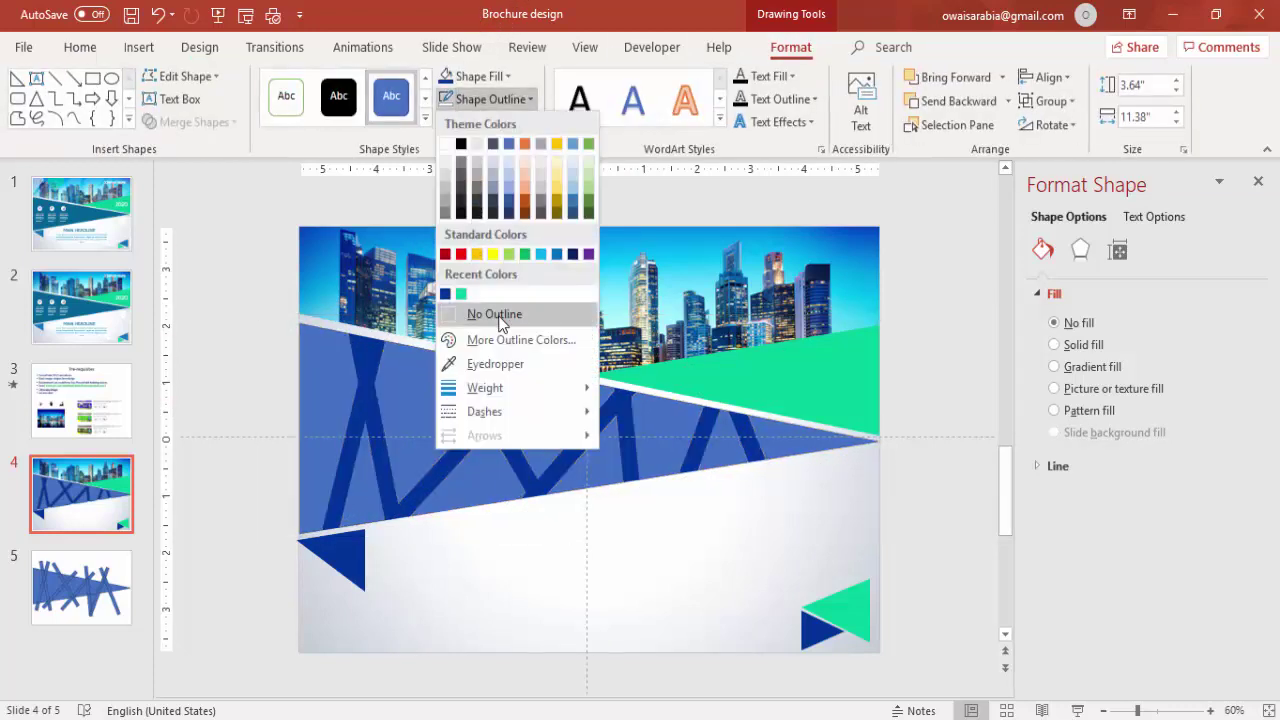
click(497, 314)
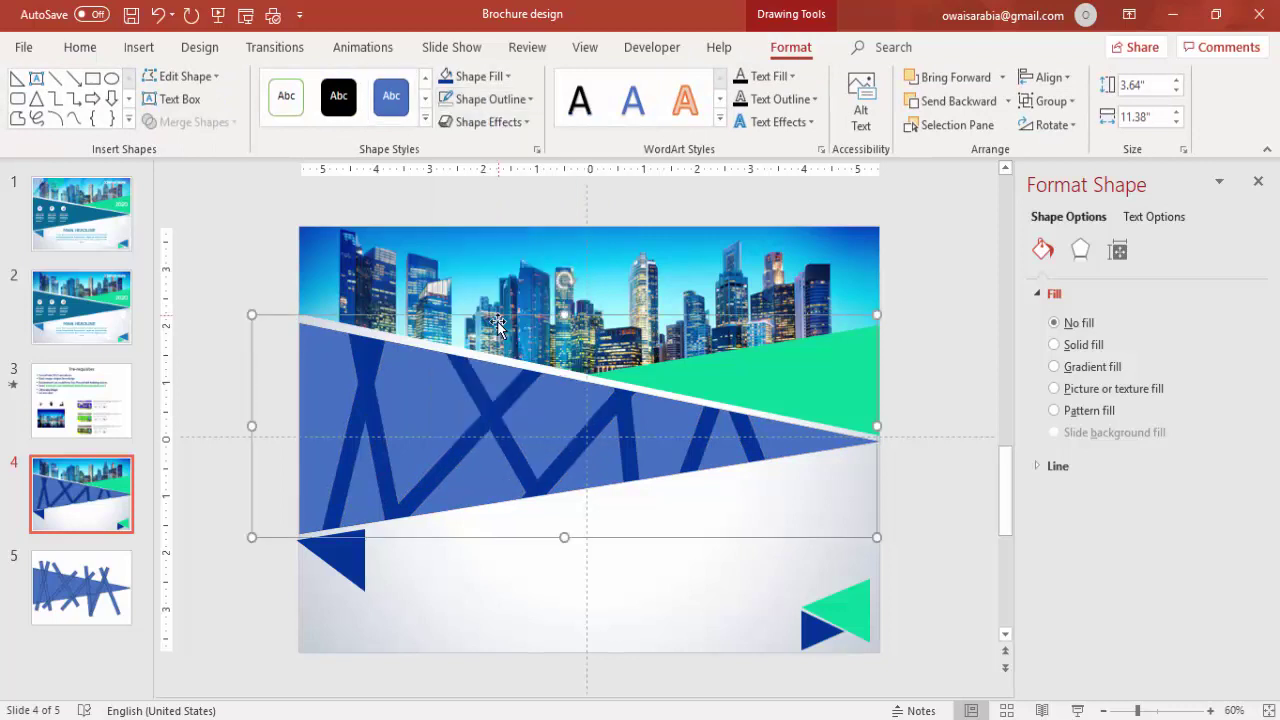
Give the bar group a solid fill at 80% transparency.
click(1052, 321)
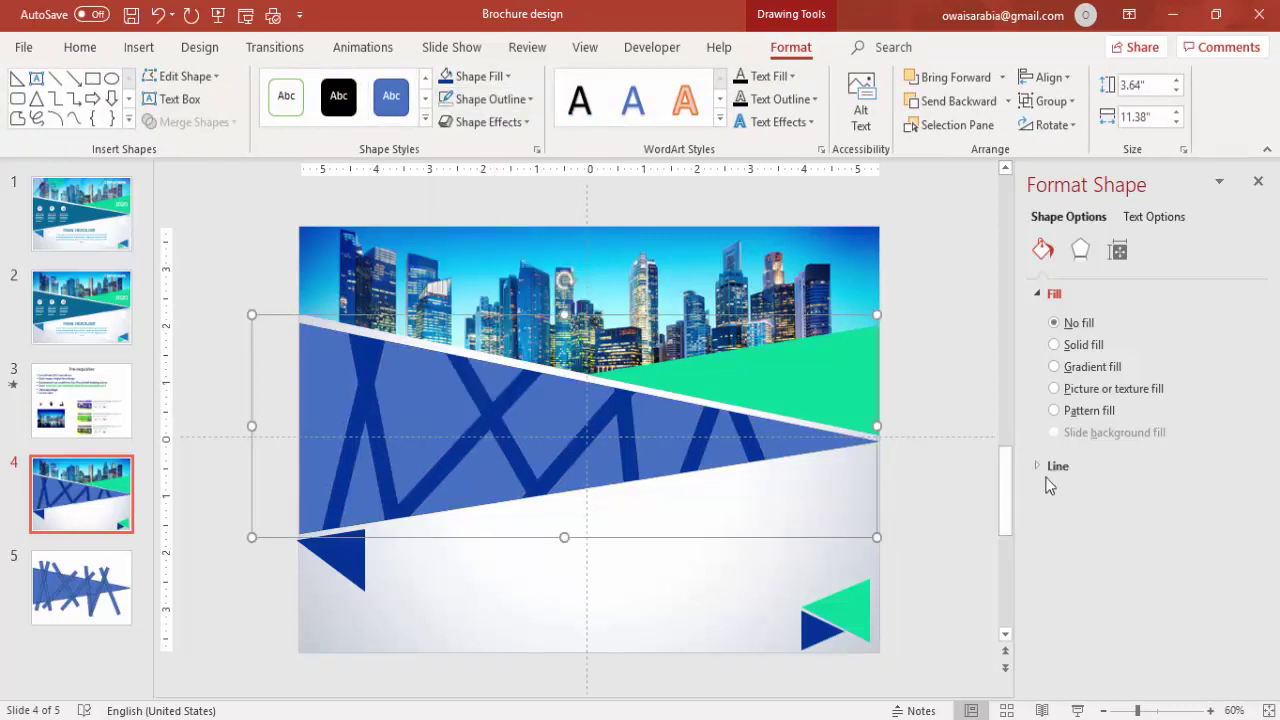
click(1081, 344)
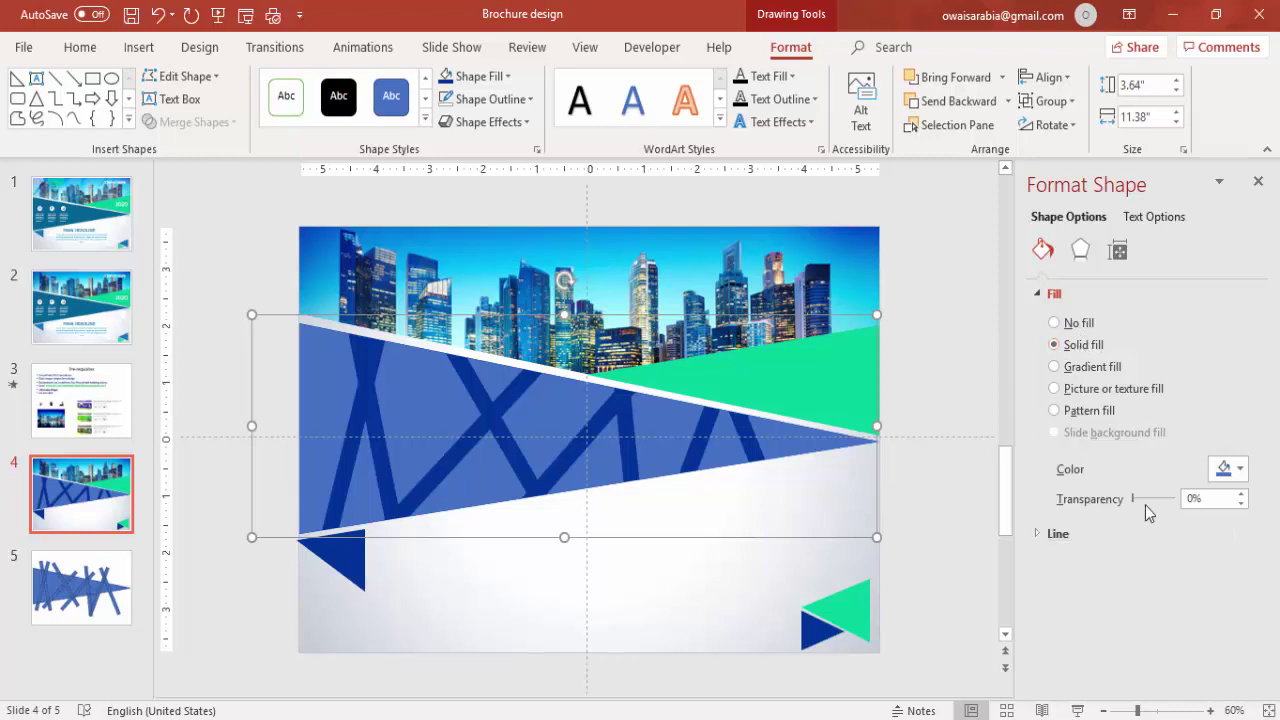
drag(1131, 499, 1162, 499)
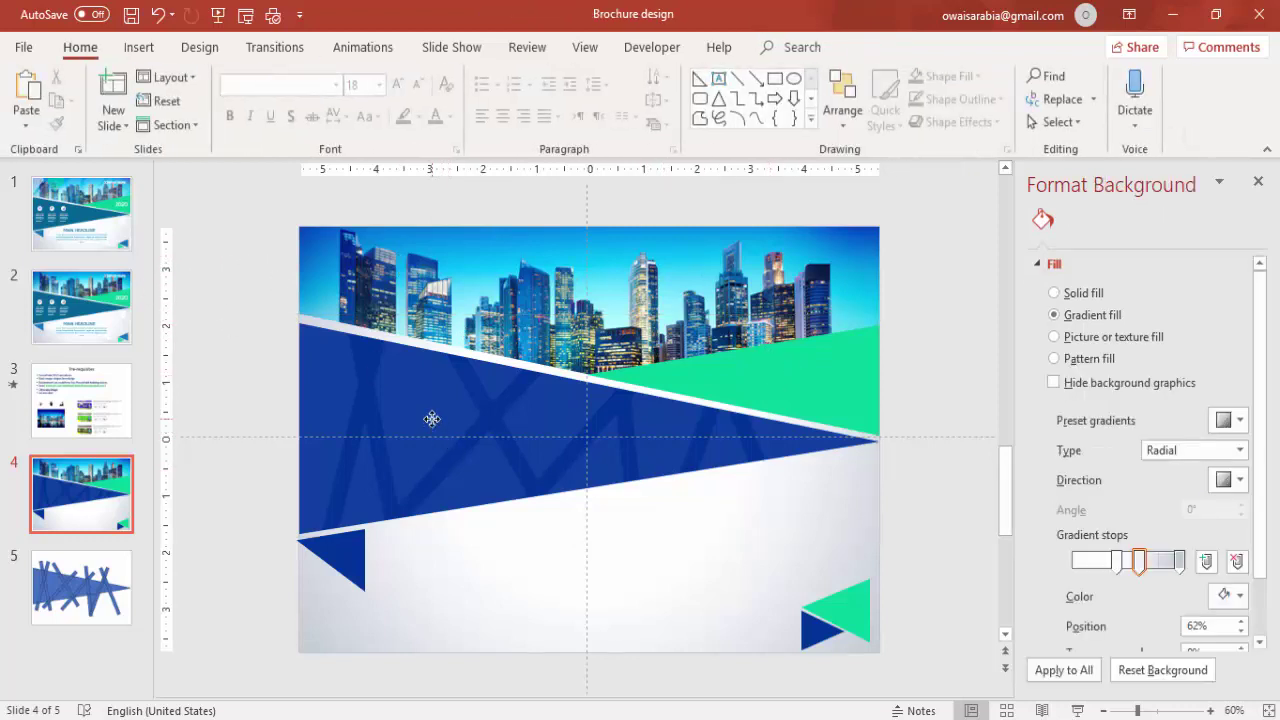
Add a horizontally flipped copy of the bar pattern over the lower white area, faded to 94% transparency.
double_click(431, 419)
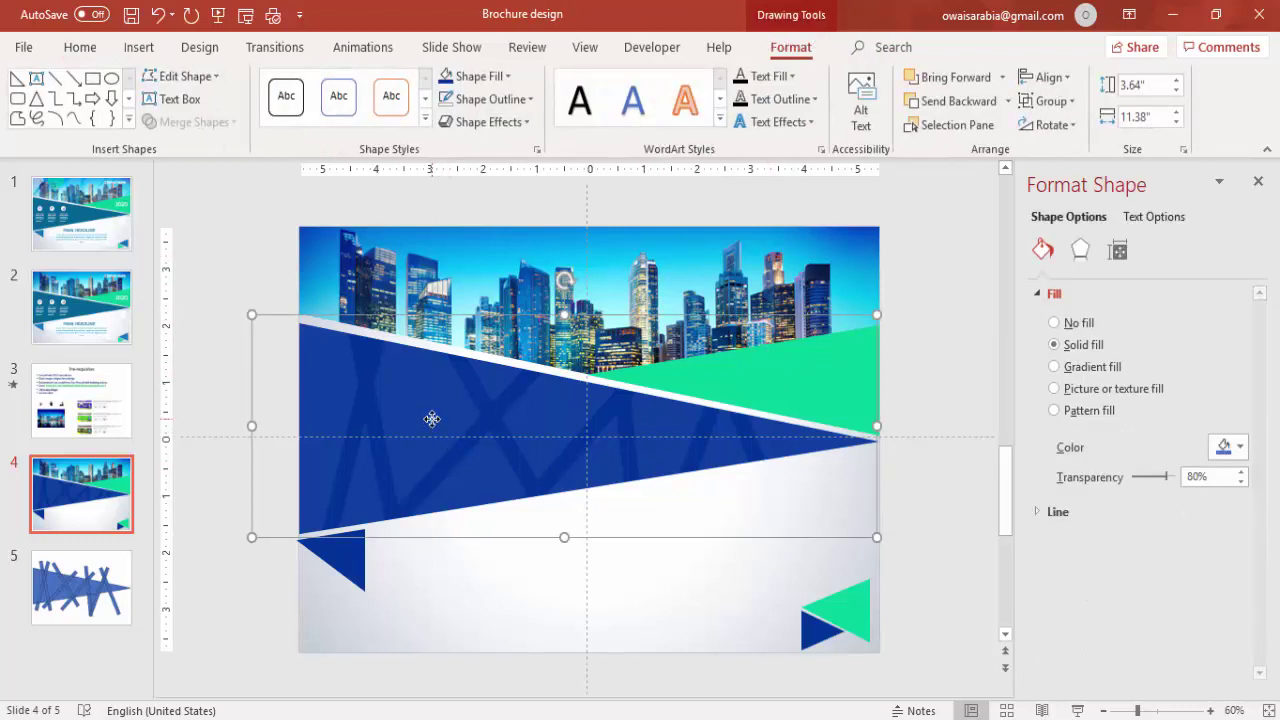
drag(431, 419, 451, 522)
click(1048, 124)
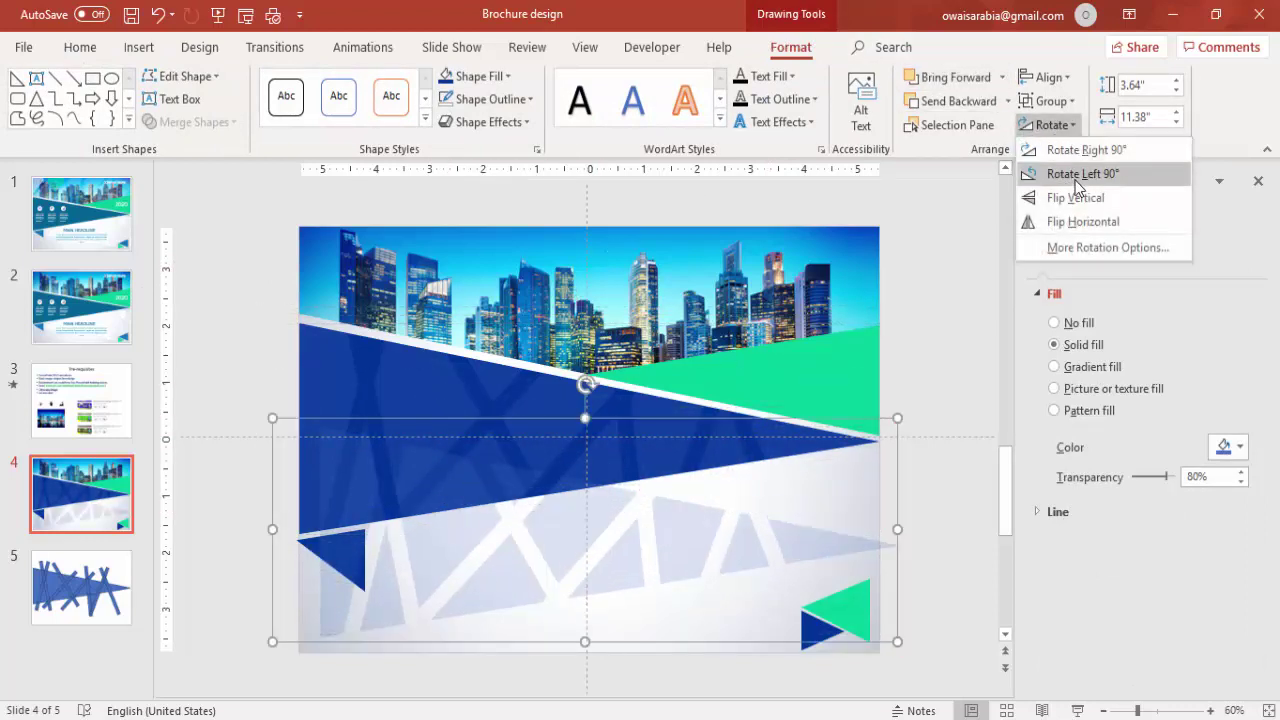
click(1072, 220)
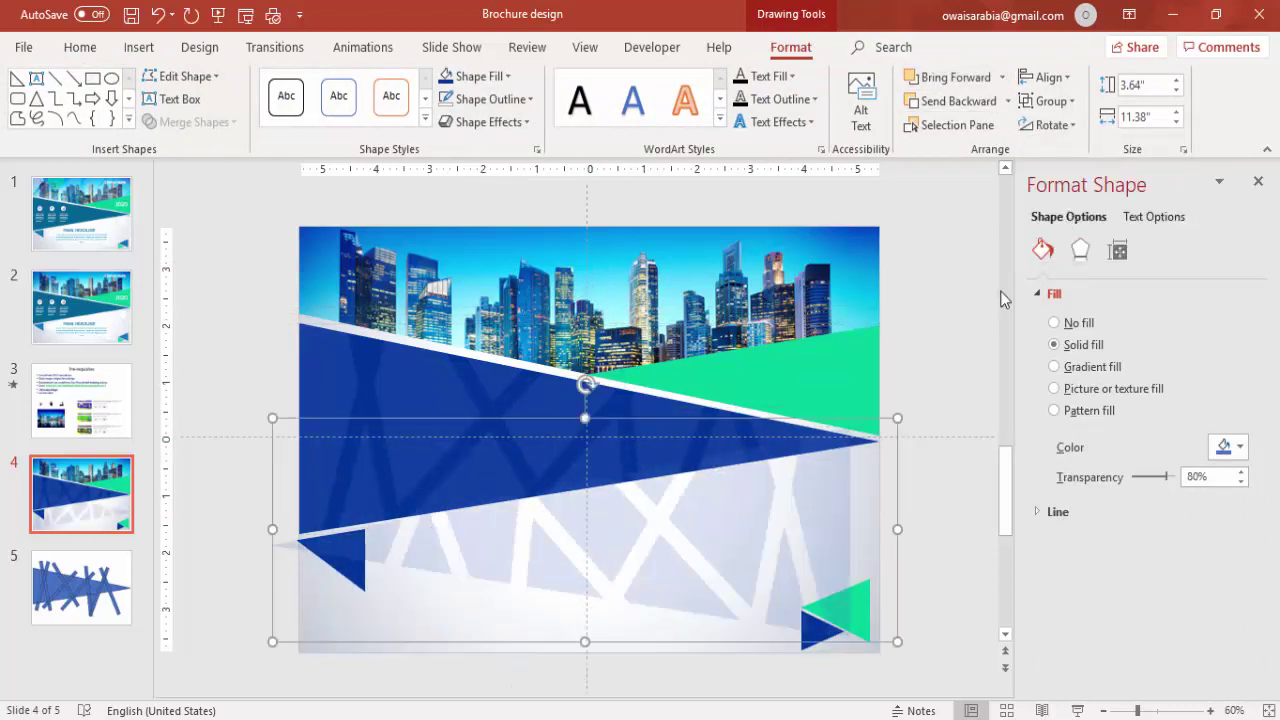
mouse_move(735, 579)
mouse_down()
mouse_move(749, 580)
mouse_move(749, 597)
mouse_move(752, 587)
mouse_up()
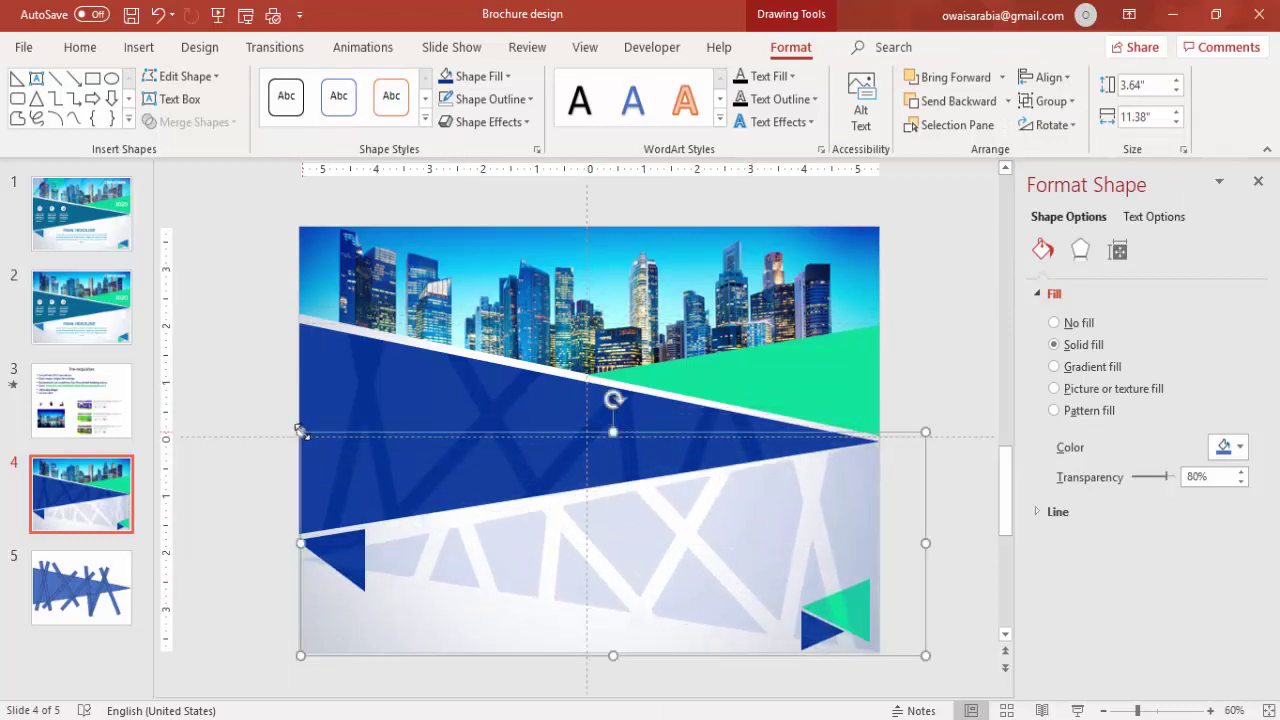
mouse_move(303, 437)
mouse_down()
mouse_move(311, 466)
mouse_move(301, 432)
mouse_up()
drag(1170, 482, 1177, 482)
click(975, 364)
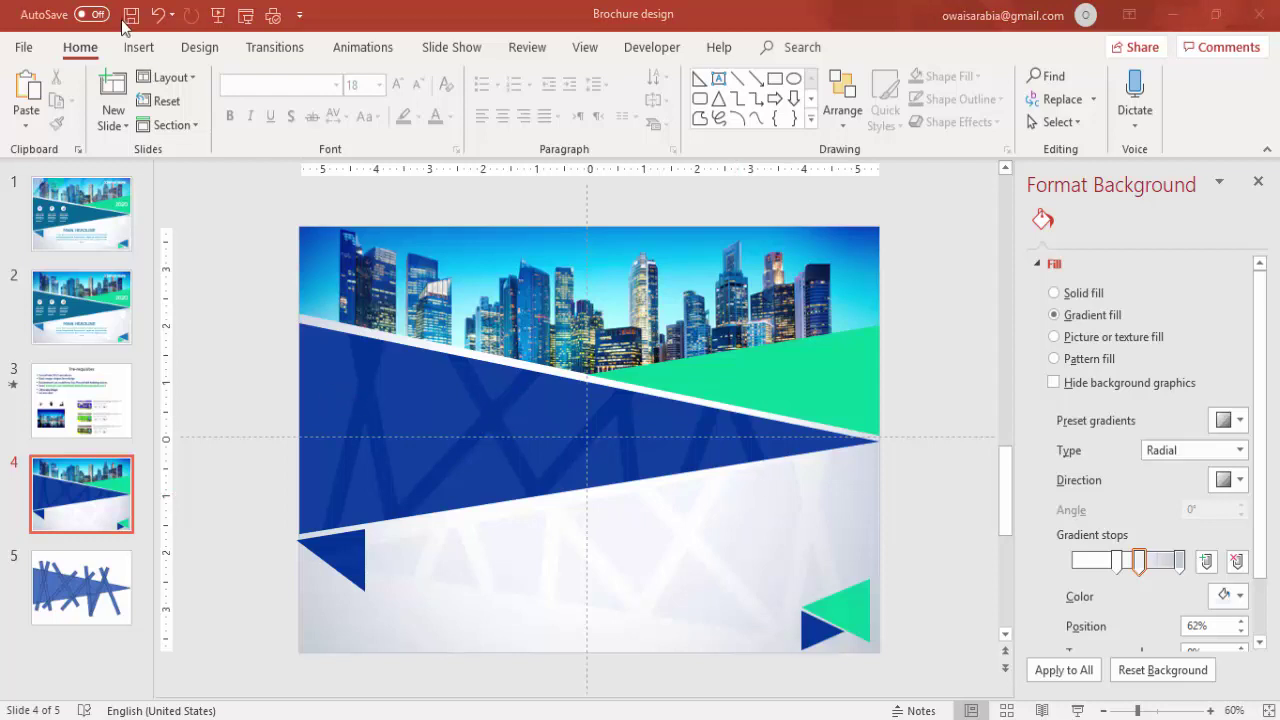
Draw a white oval with no outline on the blue triangle.
click(138, 47)
click(138, 47)
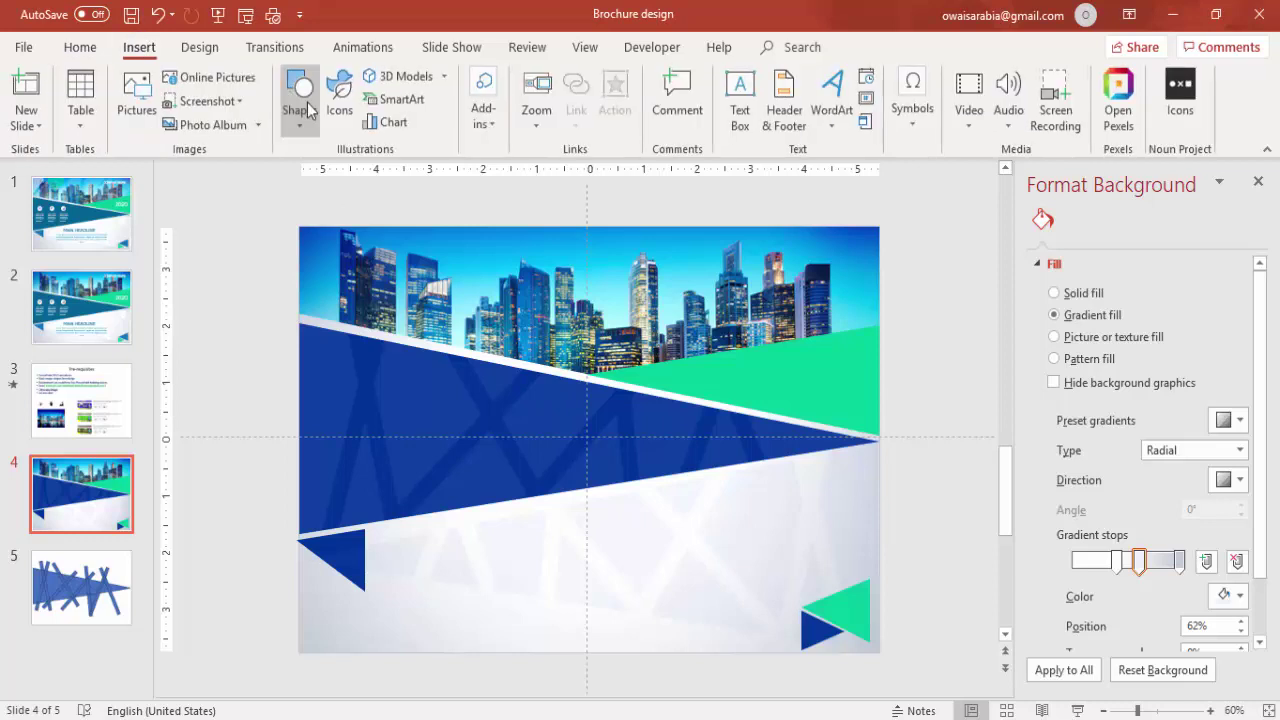
click(306, 124)
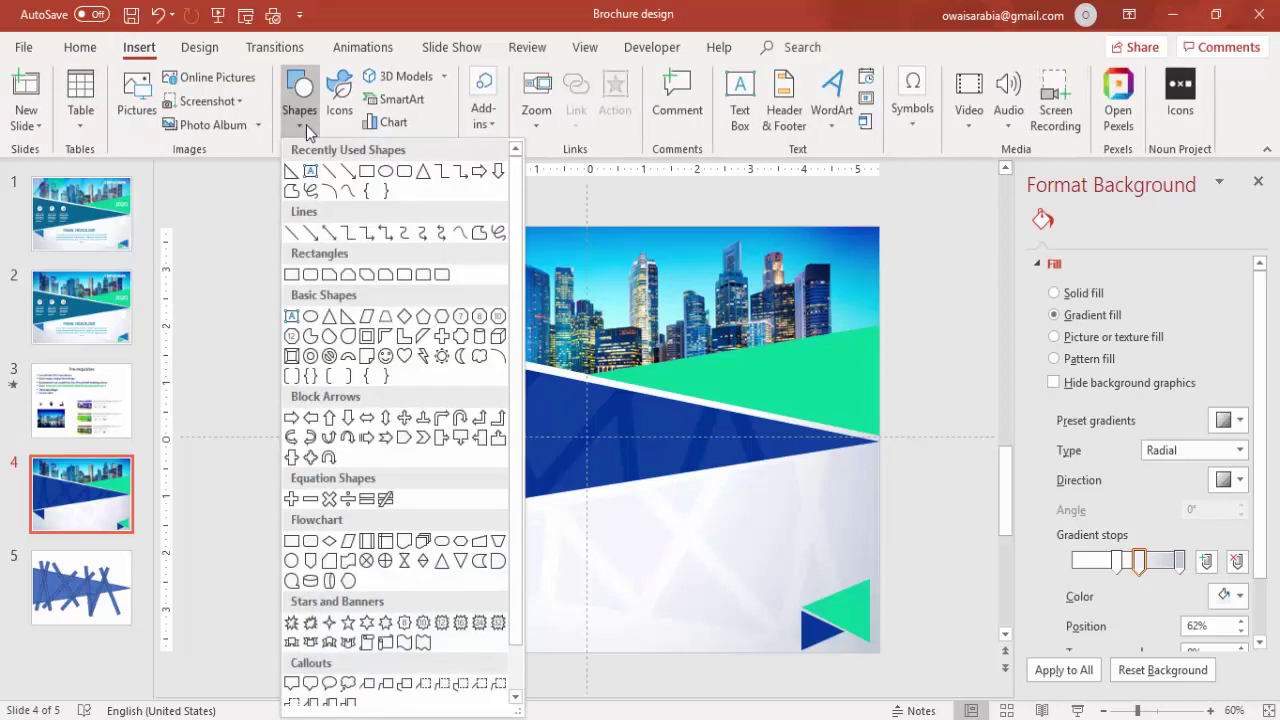
click(311, 318)
drag(364, 380, 419, 437)
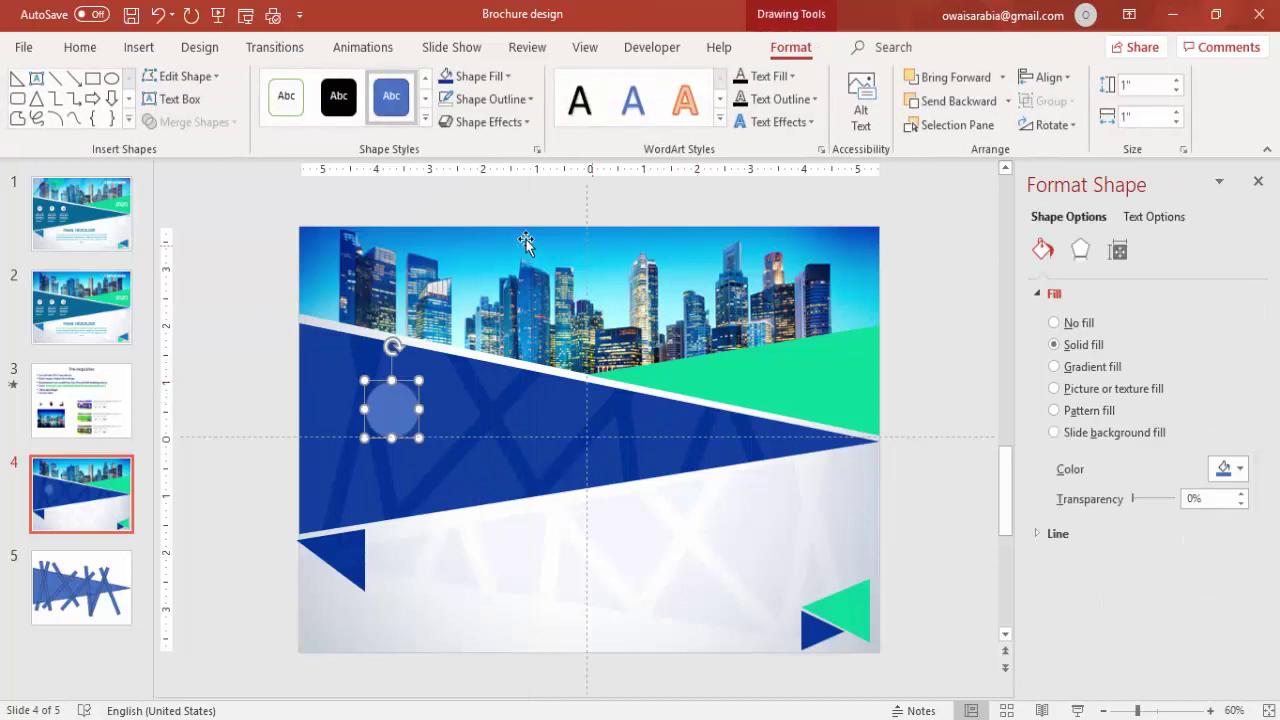
click(484, 77)
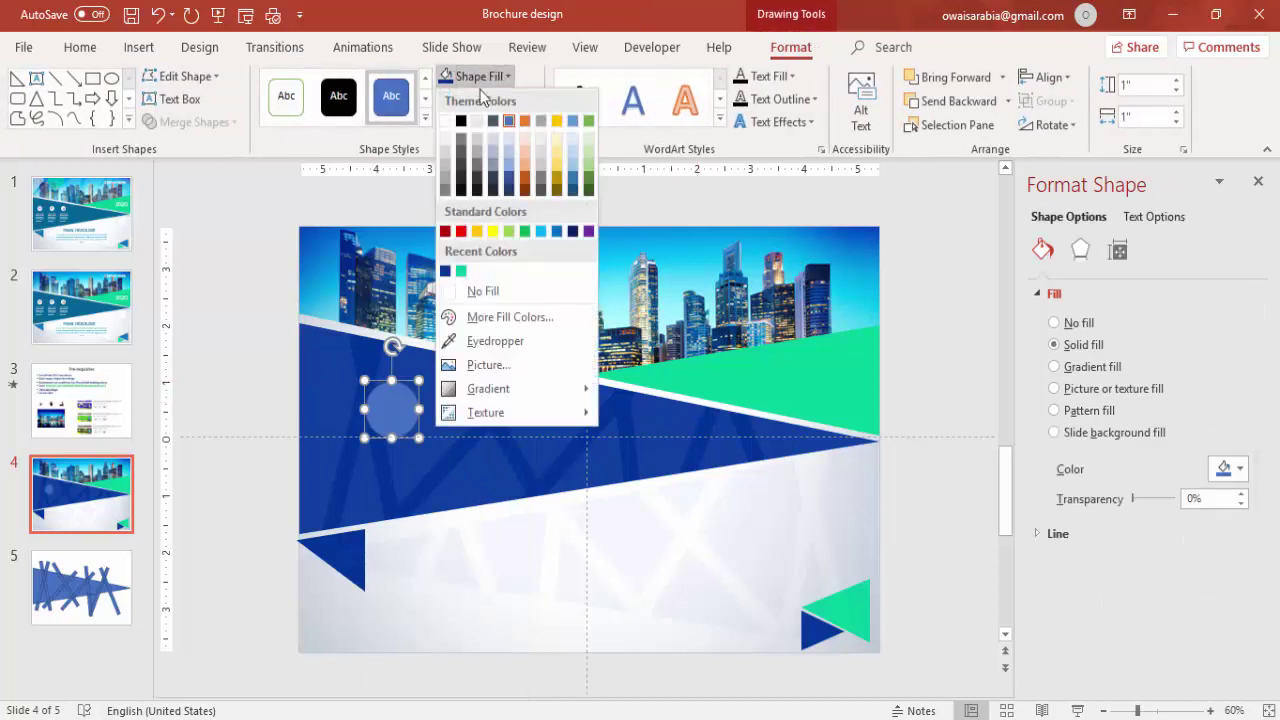
click(445, 121)
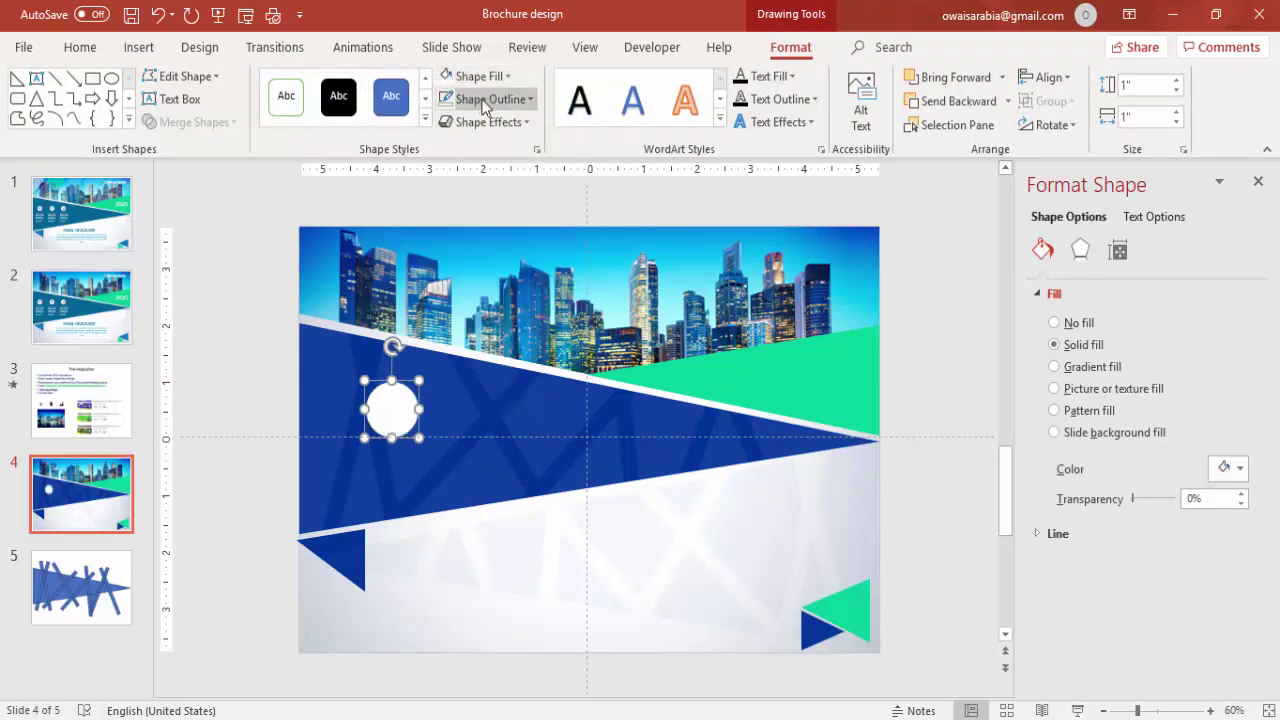
click(484, 100)
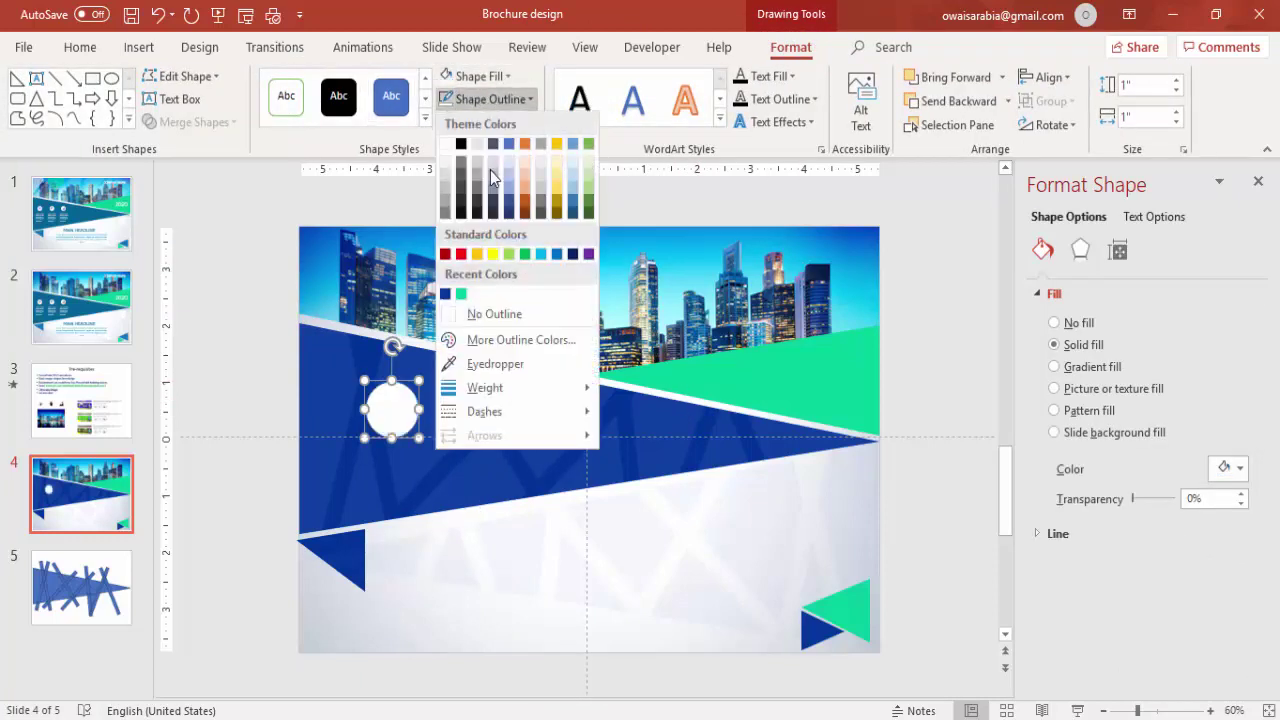
click(505, 309)
Give the white circle an outer drop shadow preset.
click(1081, 252)
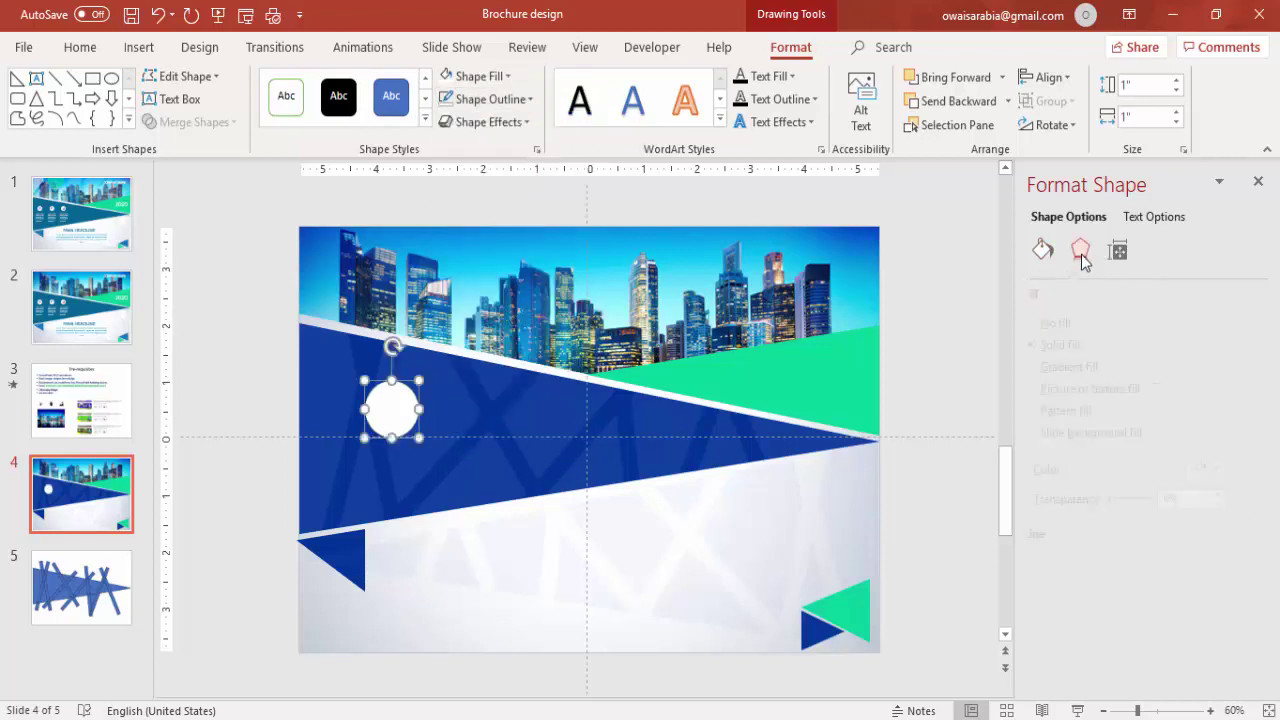
click(1120, 296)
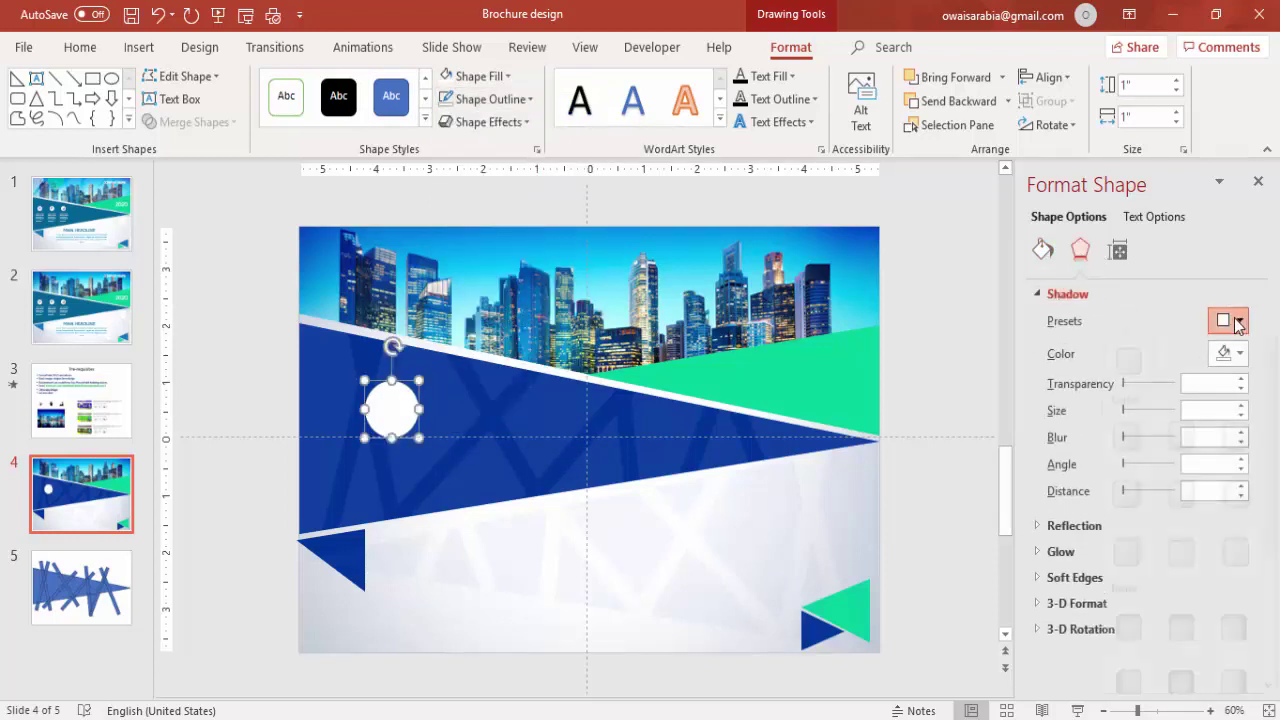
click(1228, 320)
click(1137, 471)
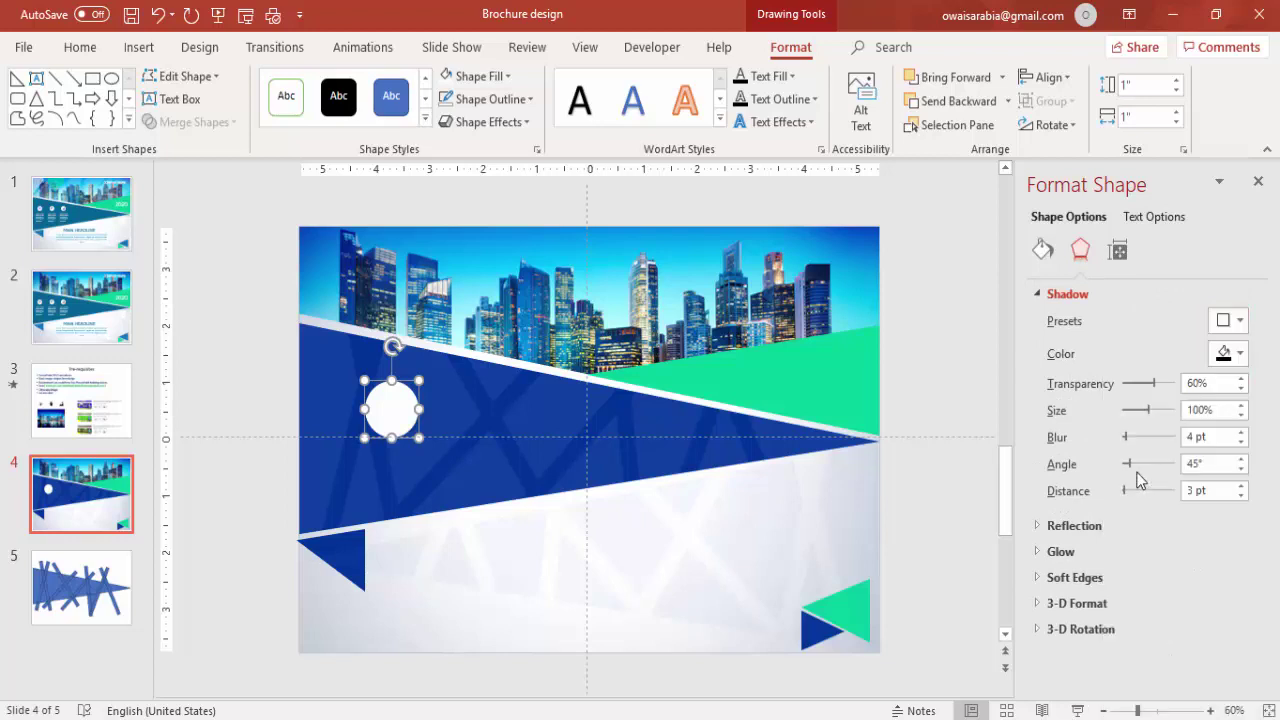
Resize the circle to 0.5 × 0.5 in, shift it left, and duplicate it into three evenly spaced circles.
click(1141, 93)
click(1128, 118)
text(.5)
key(Return)
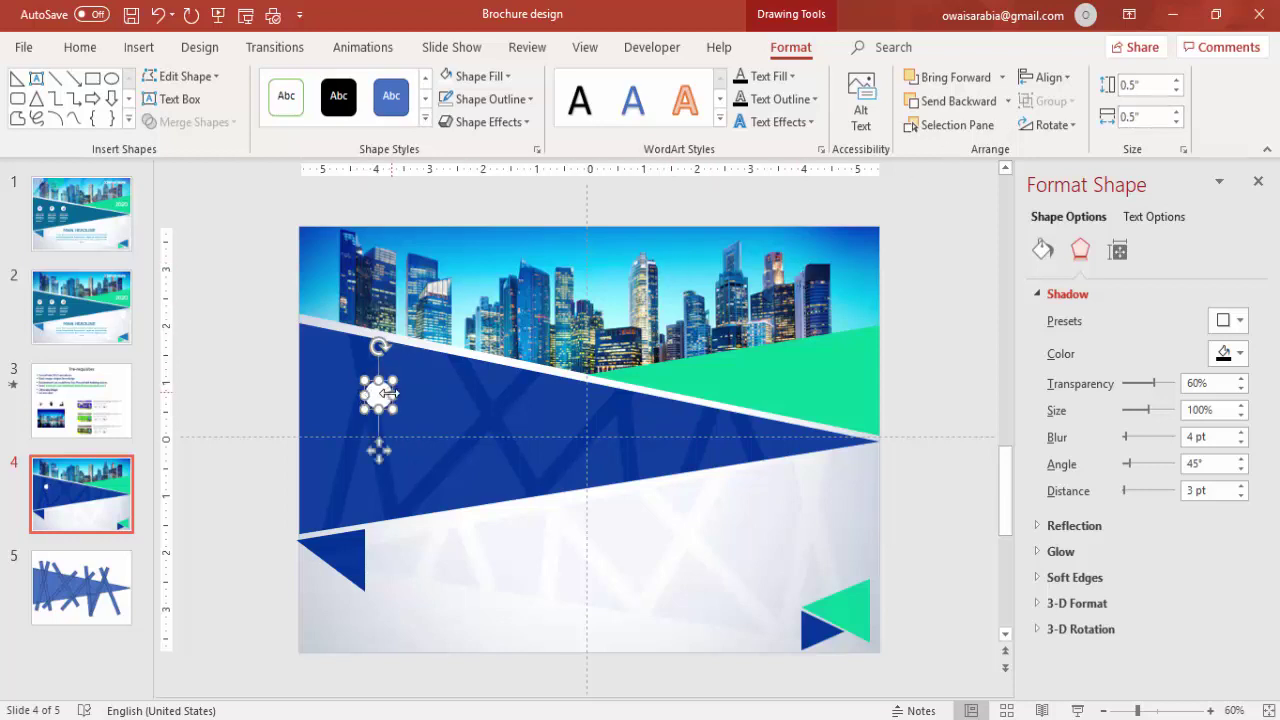
drag(388, 394, 416, 394)
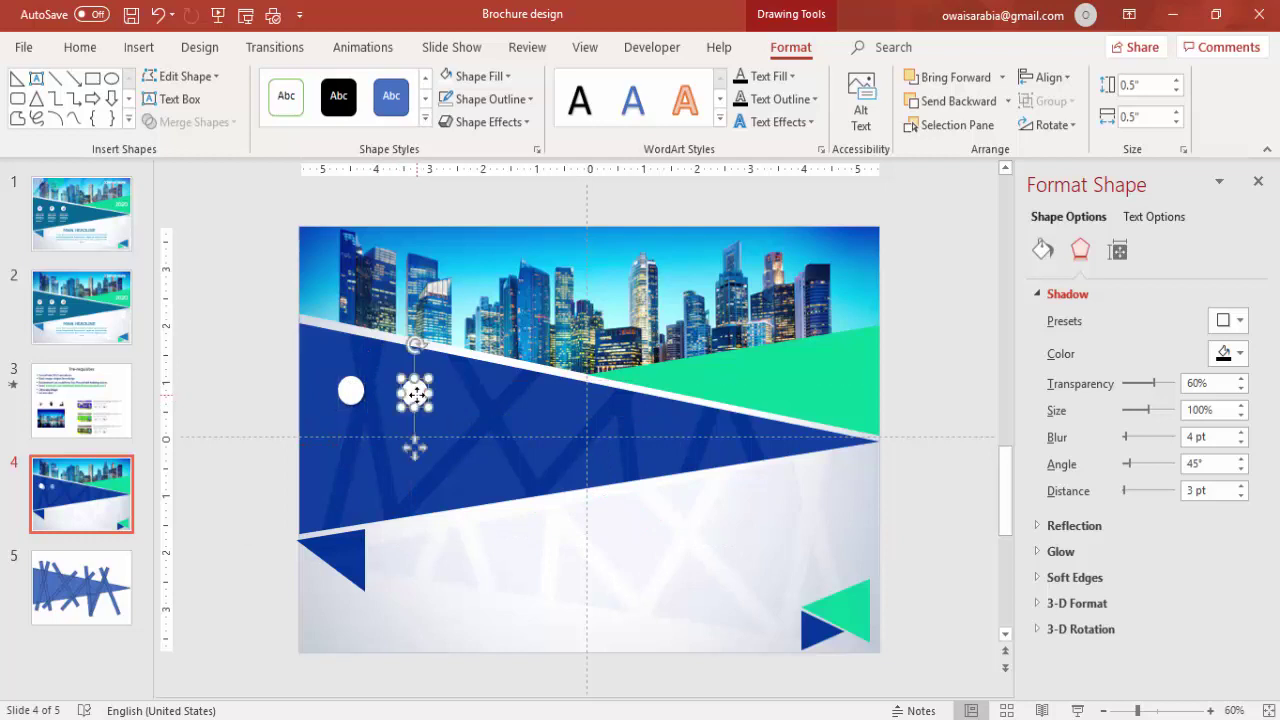
key(ctrl+d)
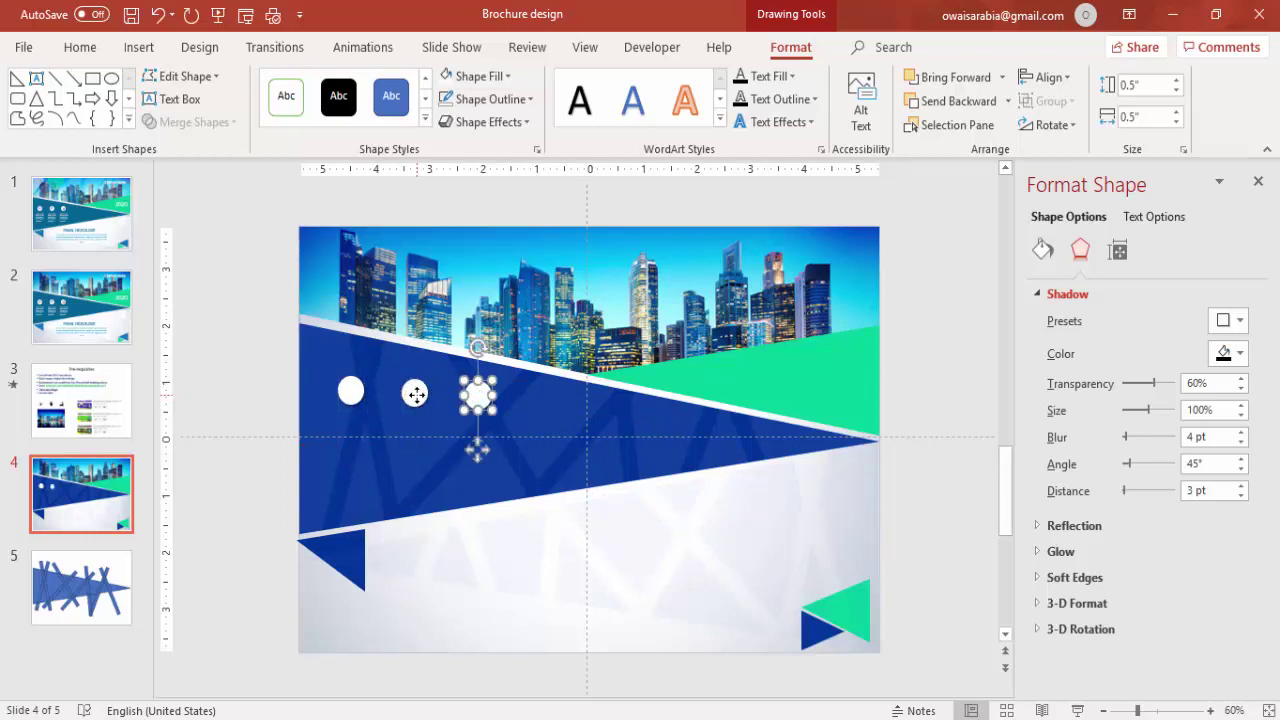
Copy the three black icons from the Pre-requisites slide and paste them onto the brochure slide.
click(274, 396)
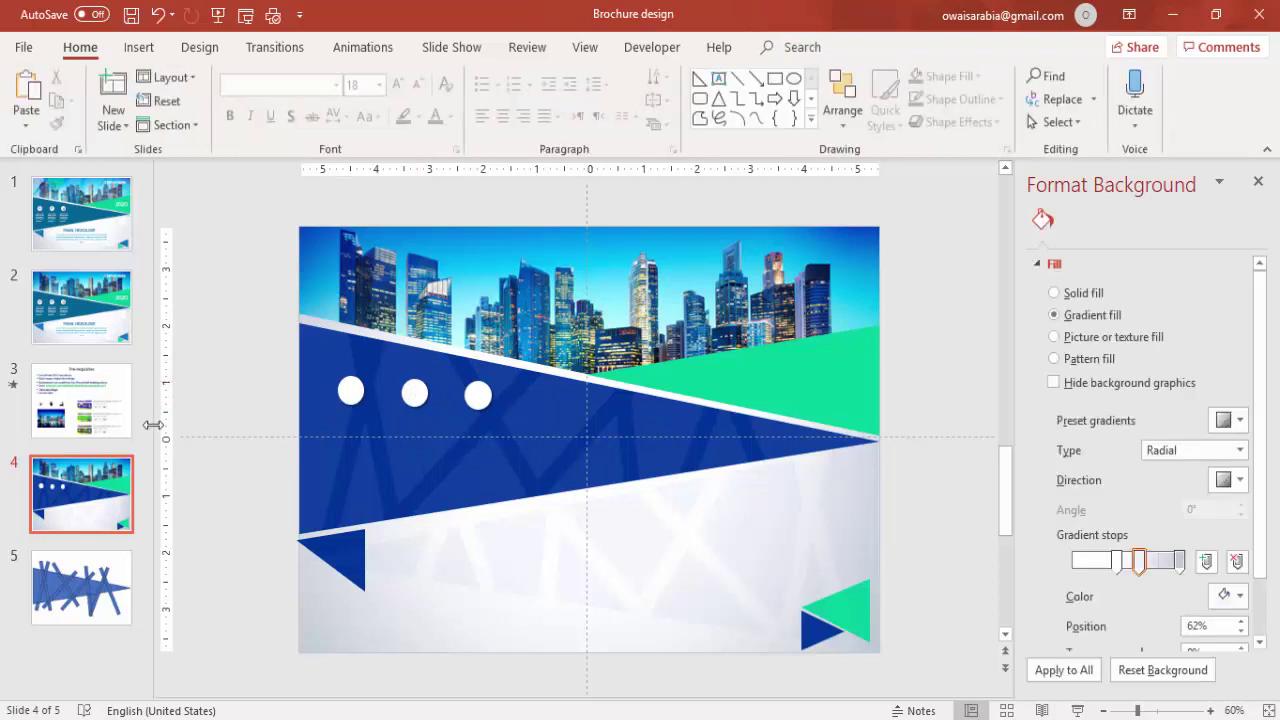
click(95, 402)
click(344, 456)
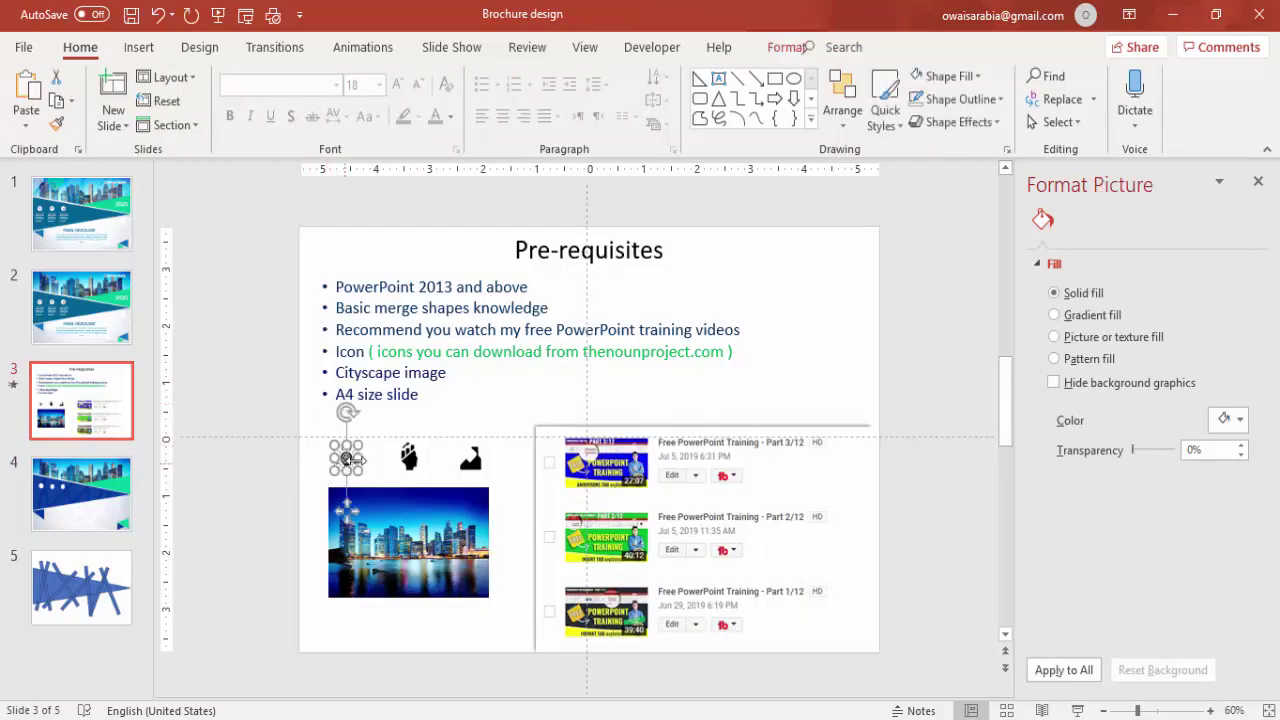
shift+click(408, 457)
shift+click(470, 458)
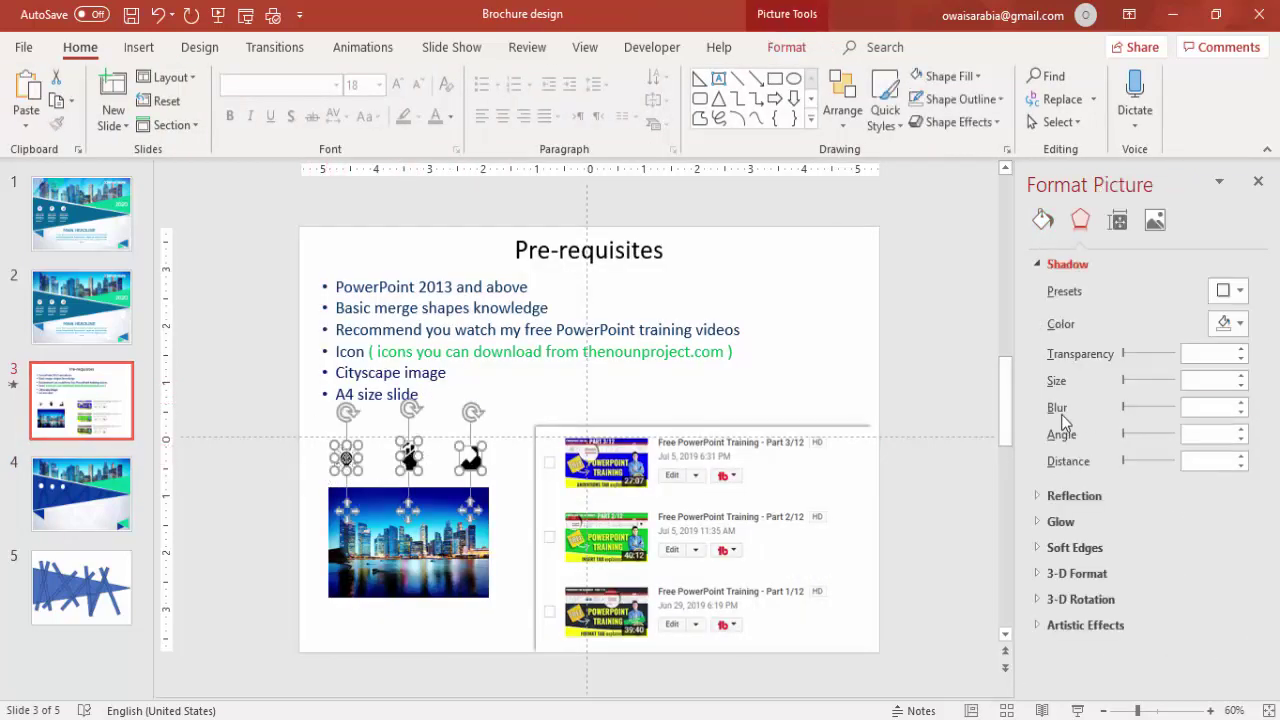
click(90, 473)
key(ctrl+v)
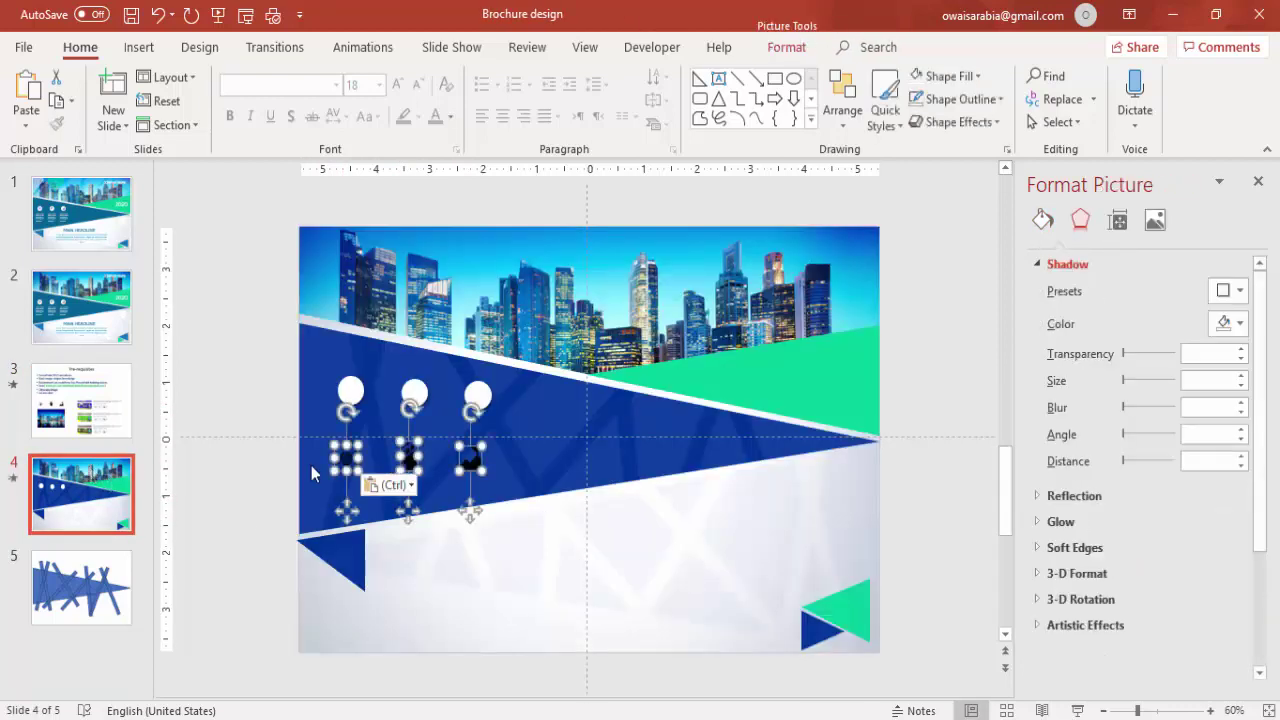
click(257, 478)
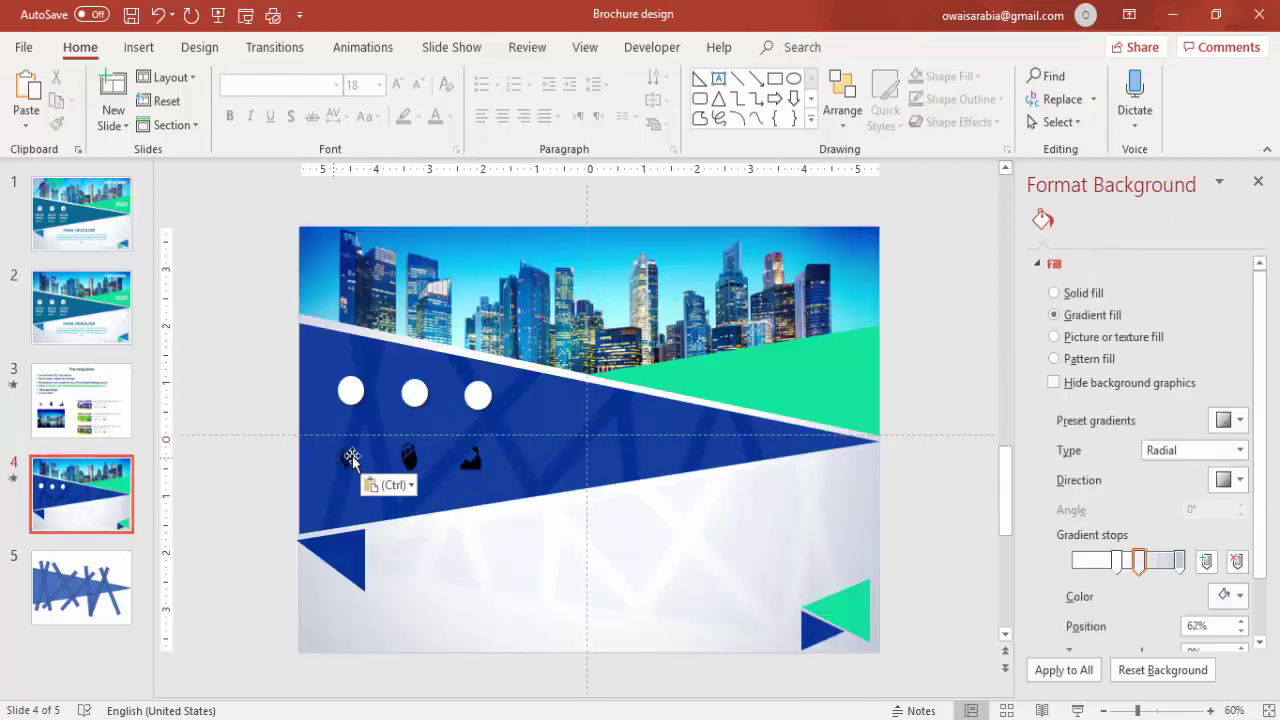
Move the lightbulb icon and the second icon onto the first two white circles.
drag(347, 458, 351, 392)
drag(415, 465, 414, 395)
click(414, 395)
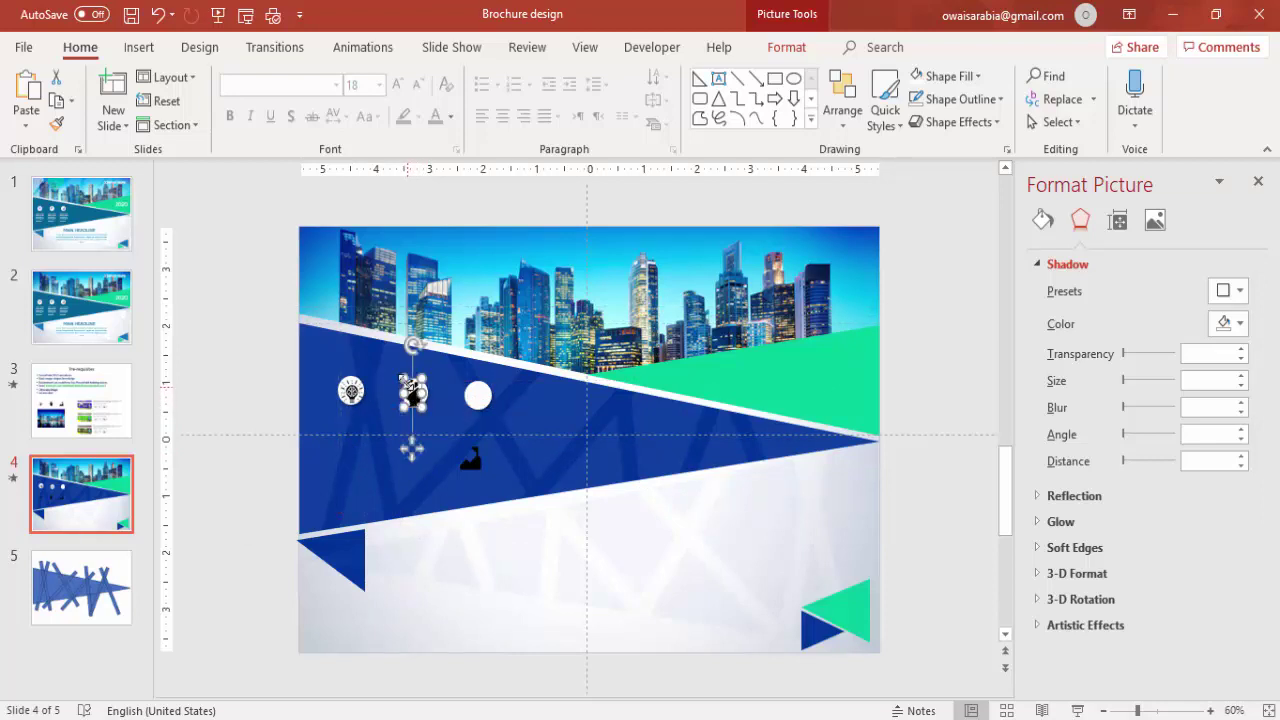
click(412, 449)
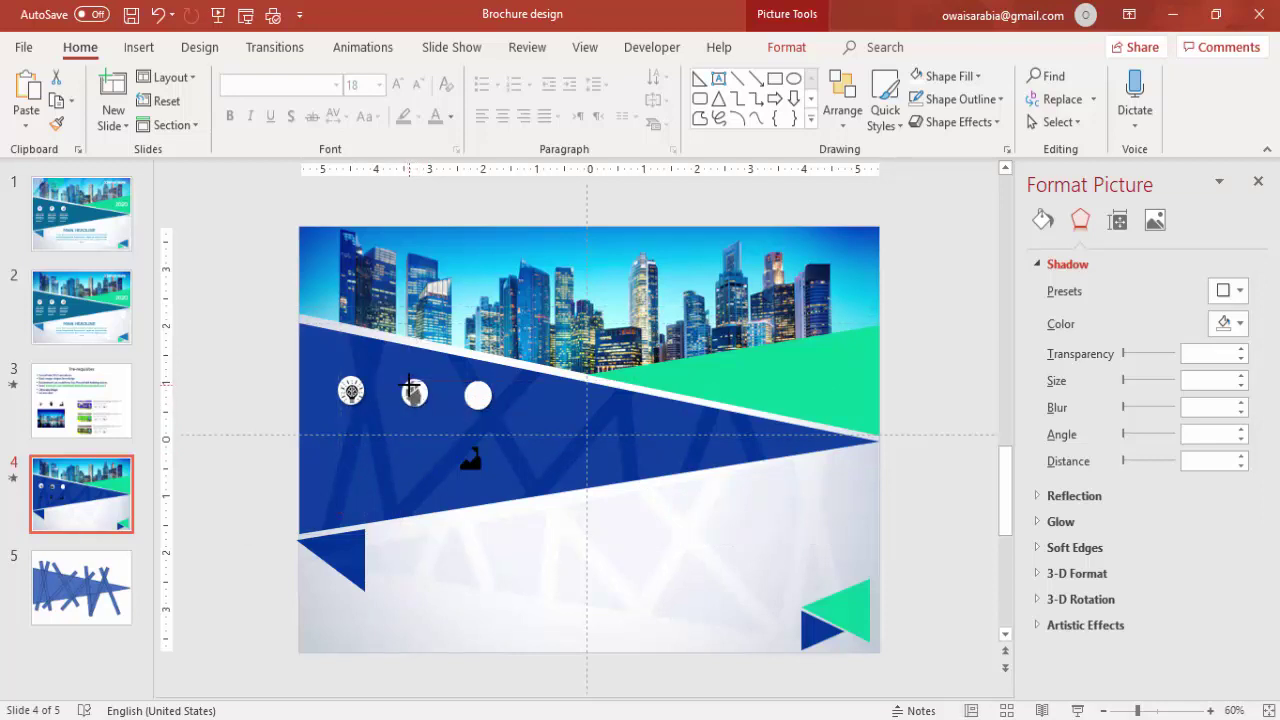
click(410, 386)
click(412, 449)
click(420, 398)
drag(411, 394, 415, 398)
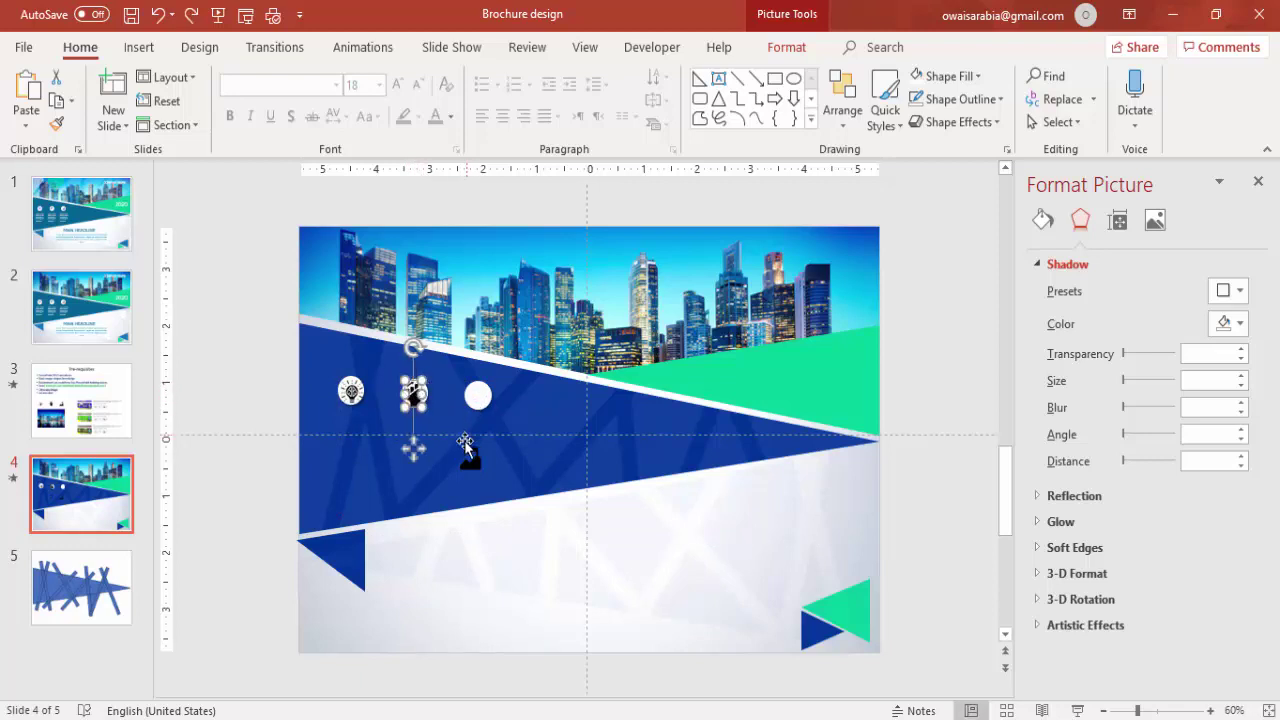
Place the mountain icon on the third circle and fine-tune the second icon's position.
drag(470, 462, 472, 392)
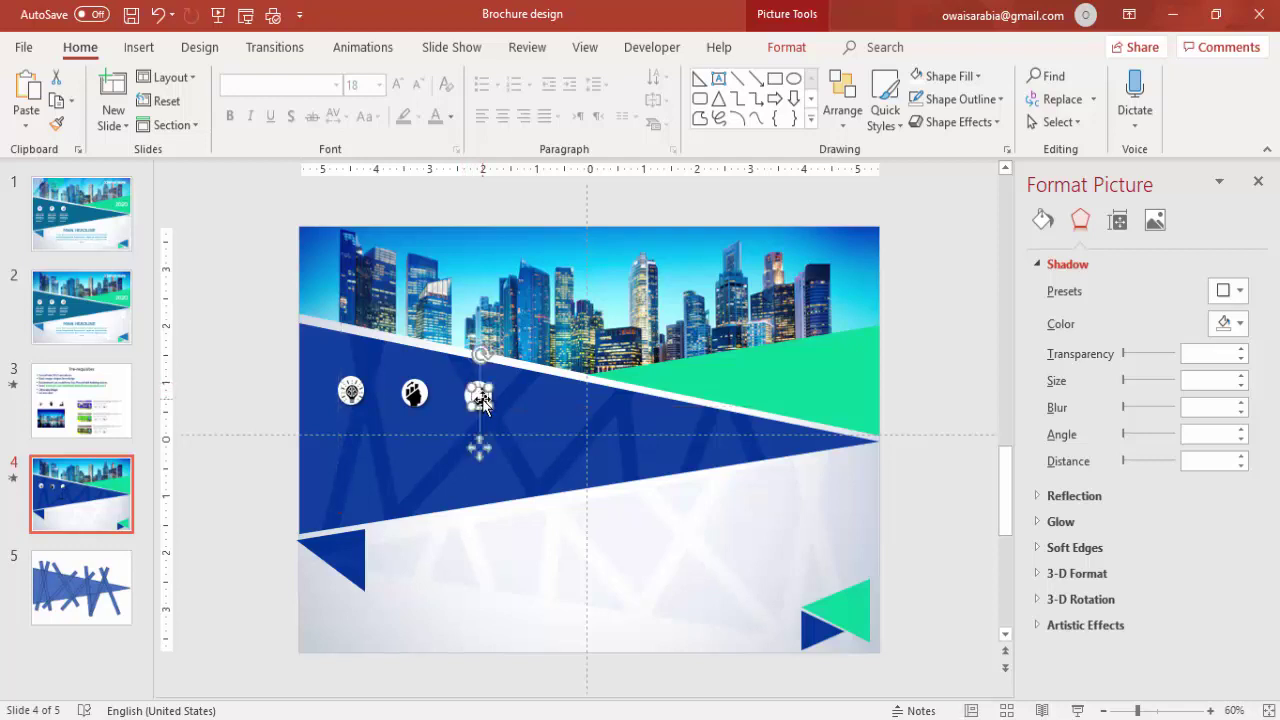
click(413, 393)
drag(413, 393, 286, 374)
click(352, 394)
click(277, 377)
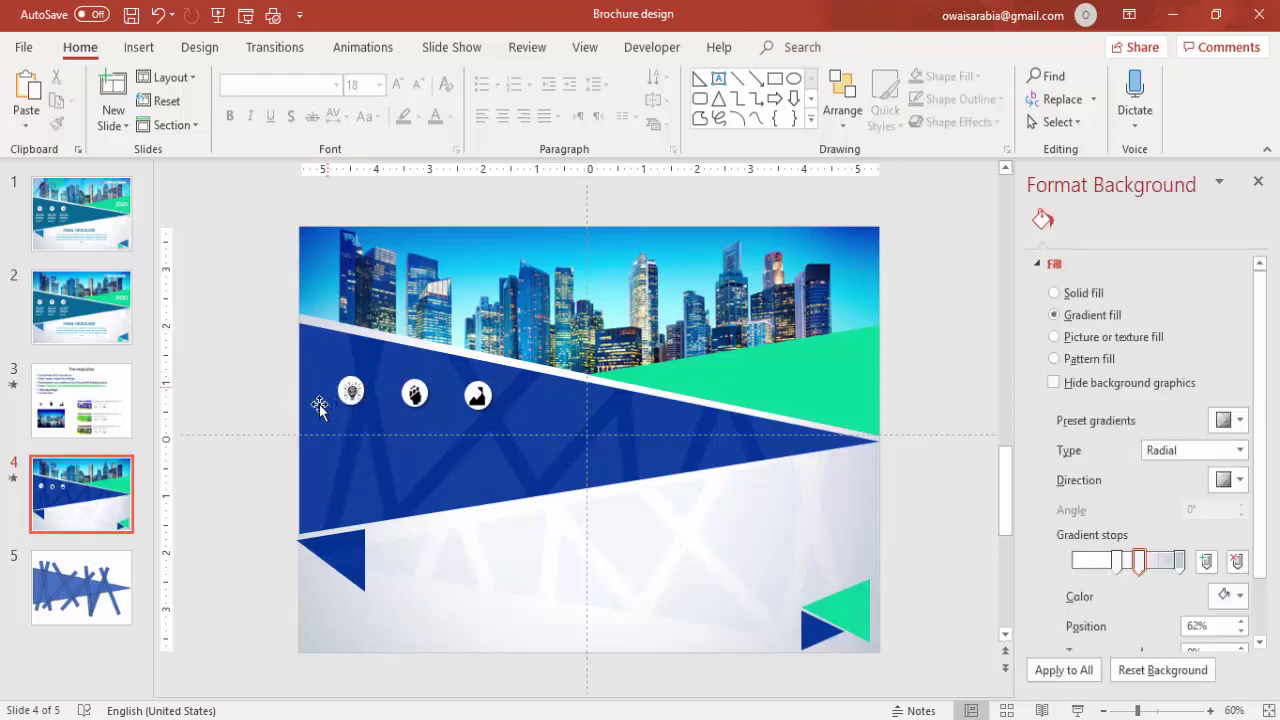
Draw a text box below the lightbulb icon with white 11 pt text.
click(150, 47)
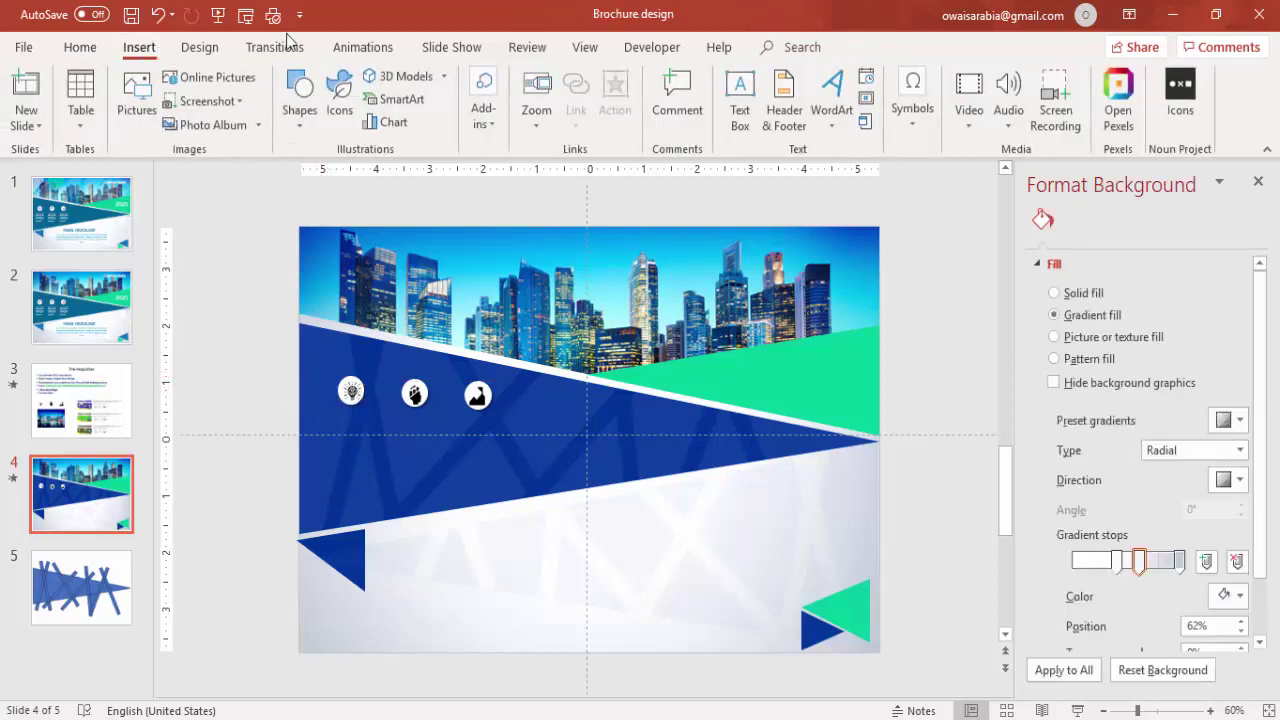
click(739, 105)
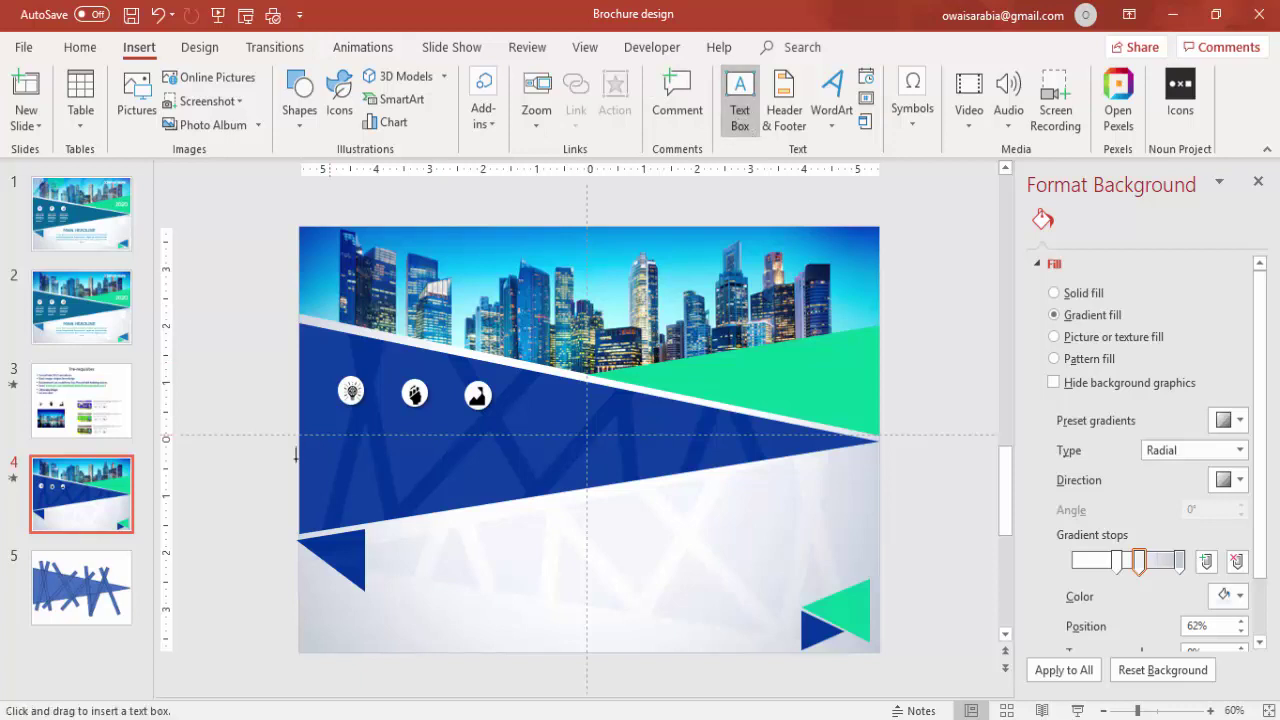
drag(330, 425, 404, 460)
click(450, 117)
click(436, 171)
click(417, 85)
click(417, 85)
click(417, 85)
click(417, 85)
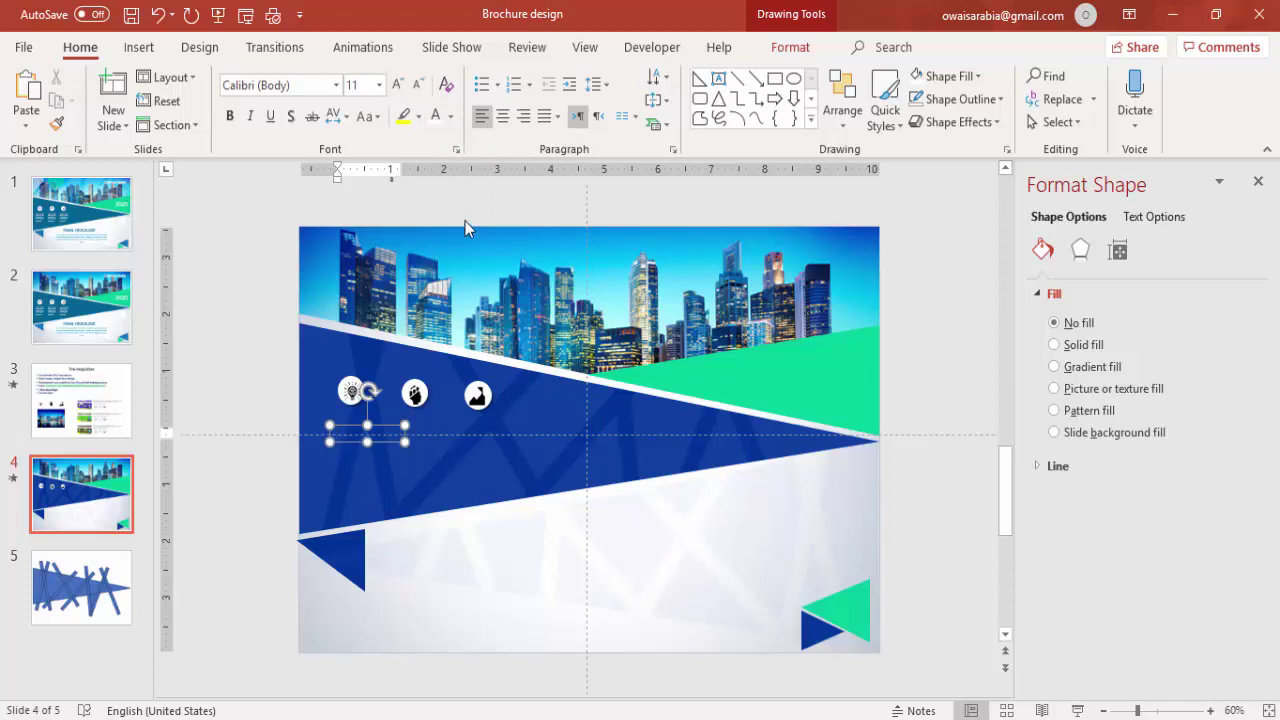
Enter the caption 'Type your text here', centre it under the lightbulb, and duplicate it under the other icons.
text(Type your text here)
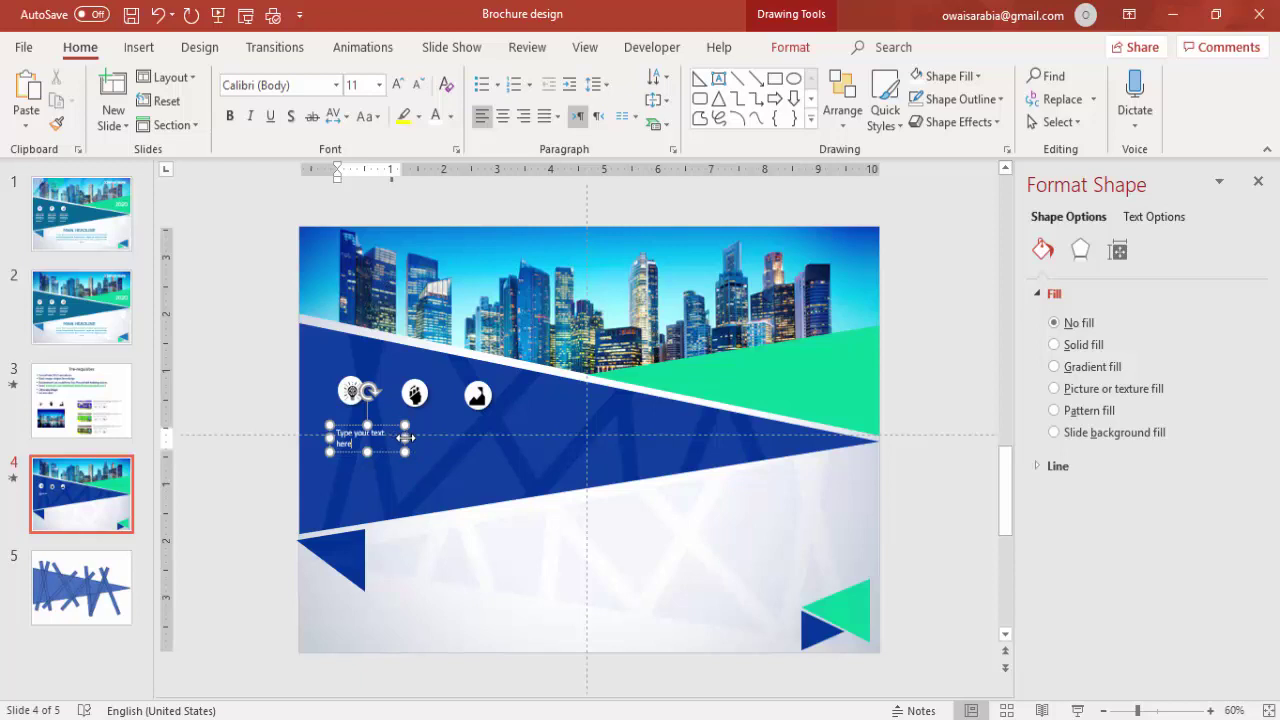
drag(405, 437, 494, 421)
key(ctrl+d)
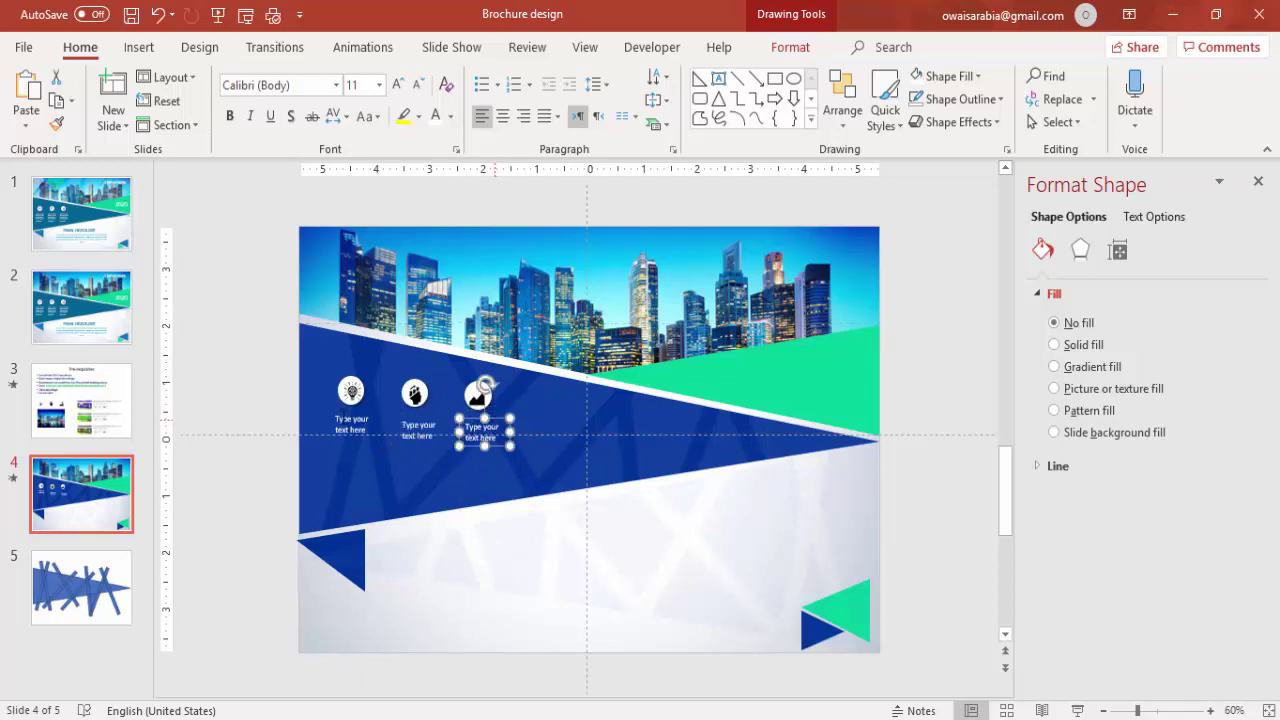
click(234, 384)
Add a text box reading 'MAIN HEADLINE' in the lower white area.
click(140, 50)
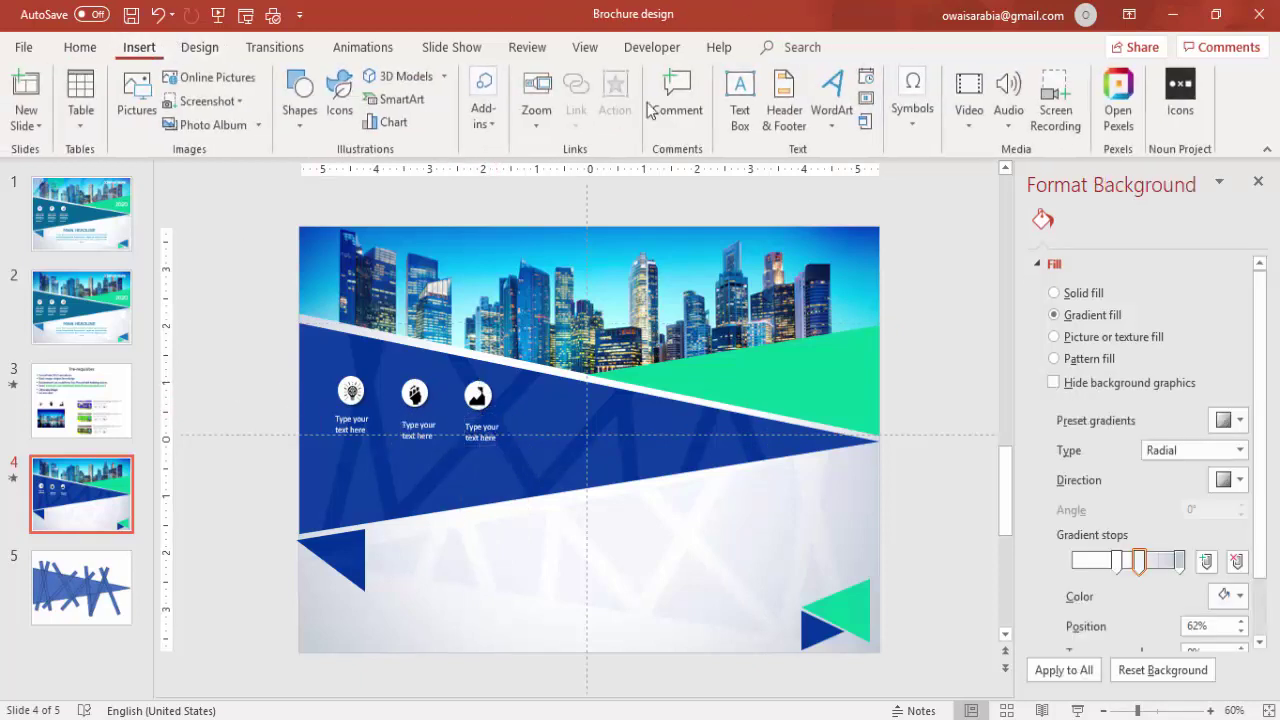
click(740, 100)
drag(530, 510, 724, 549)
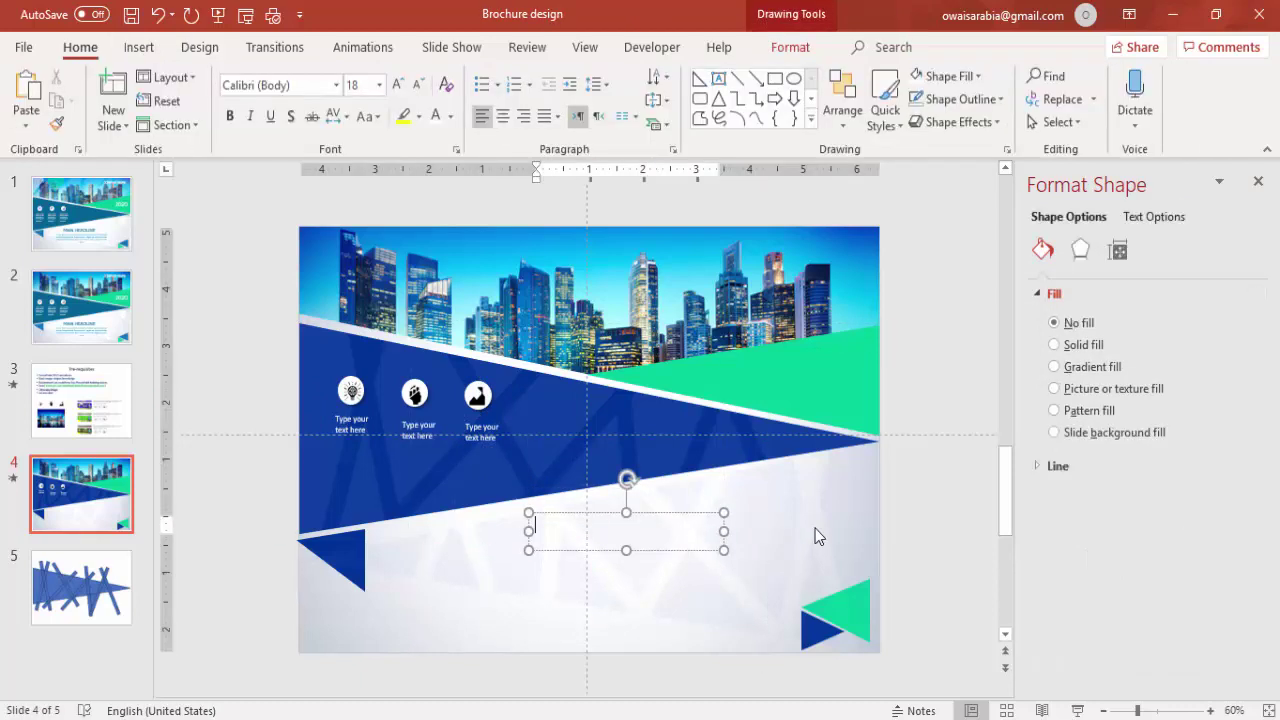
text(MAIN HEADLINE)
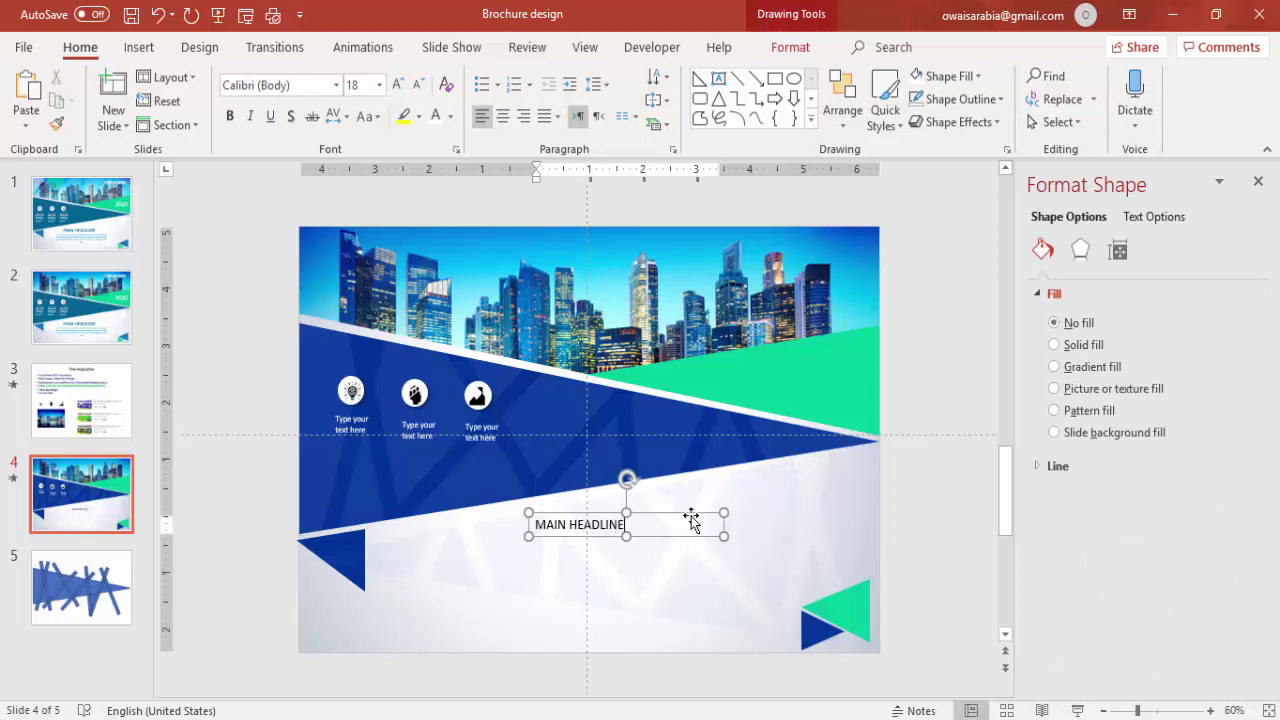
Format MAIN HEADLINE as dark blue 40 pt Abadi.
click(691, 520)
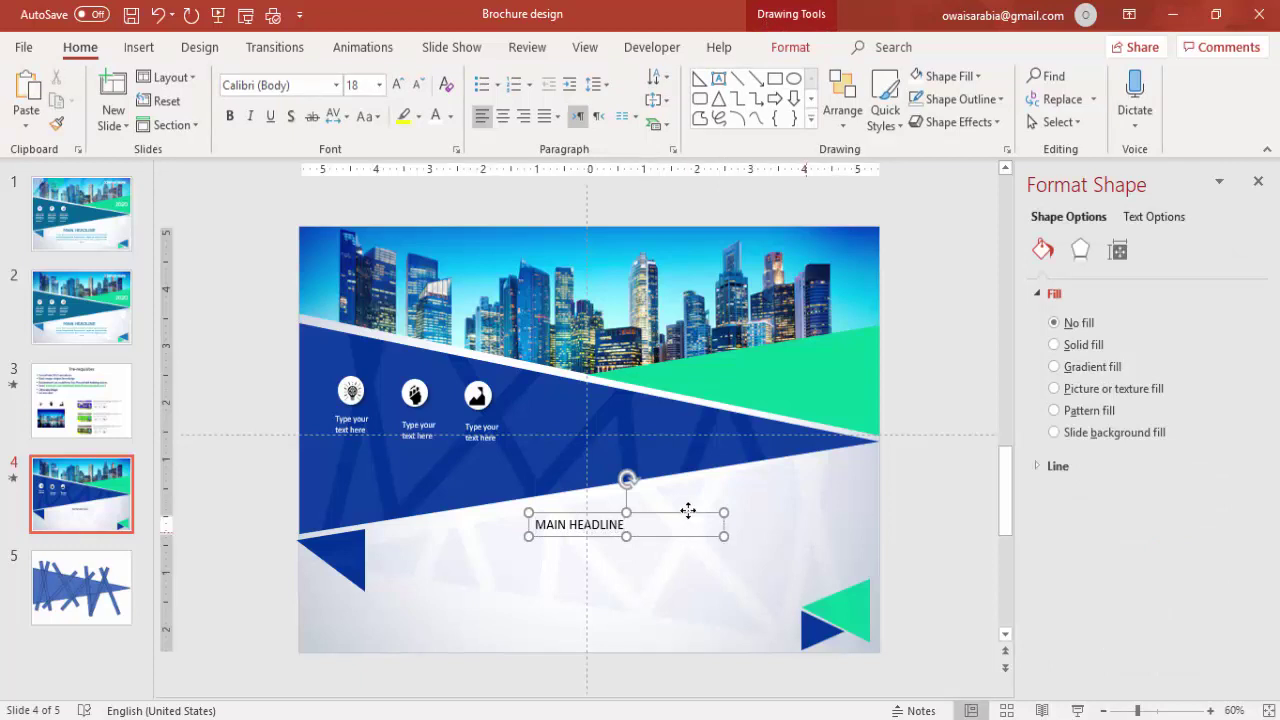
click(453, 121)
click(437, 312)
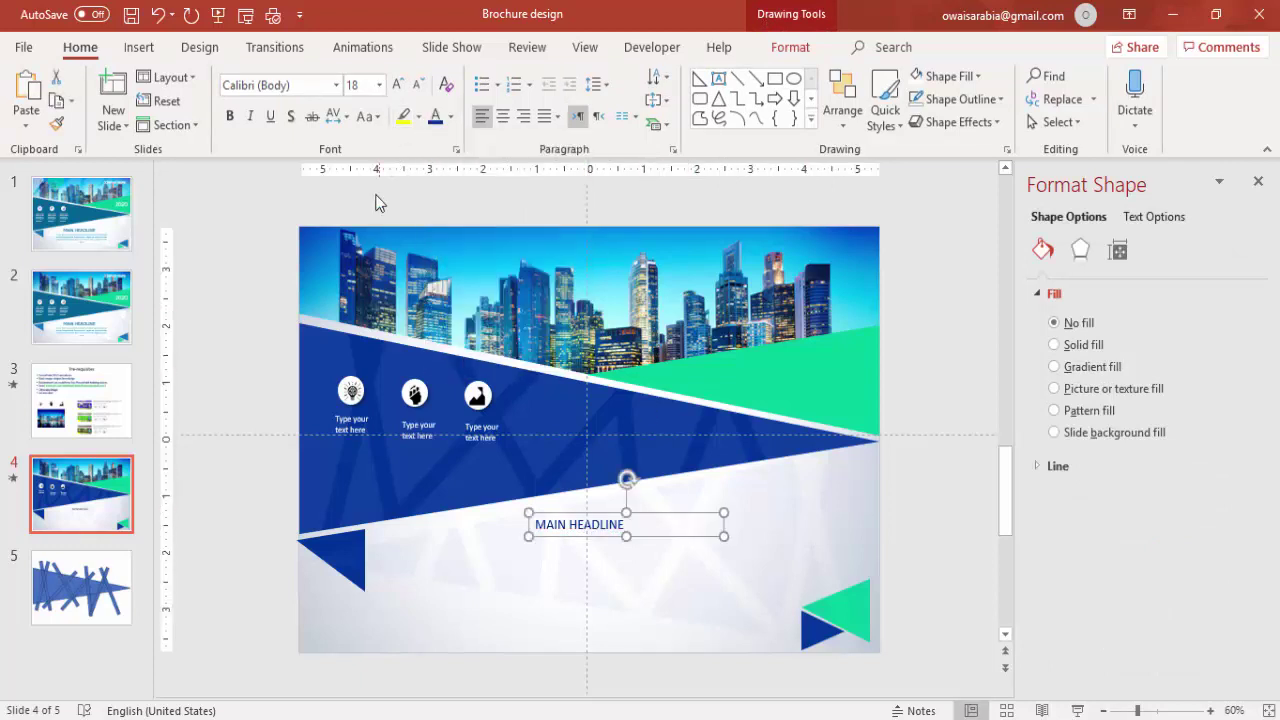
click(336, 88)
click(336, 88)
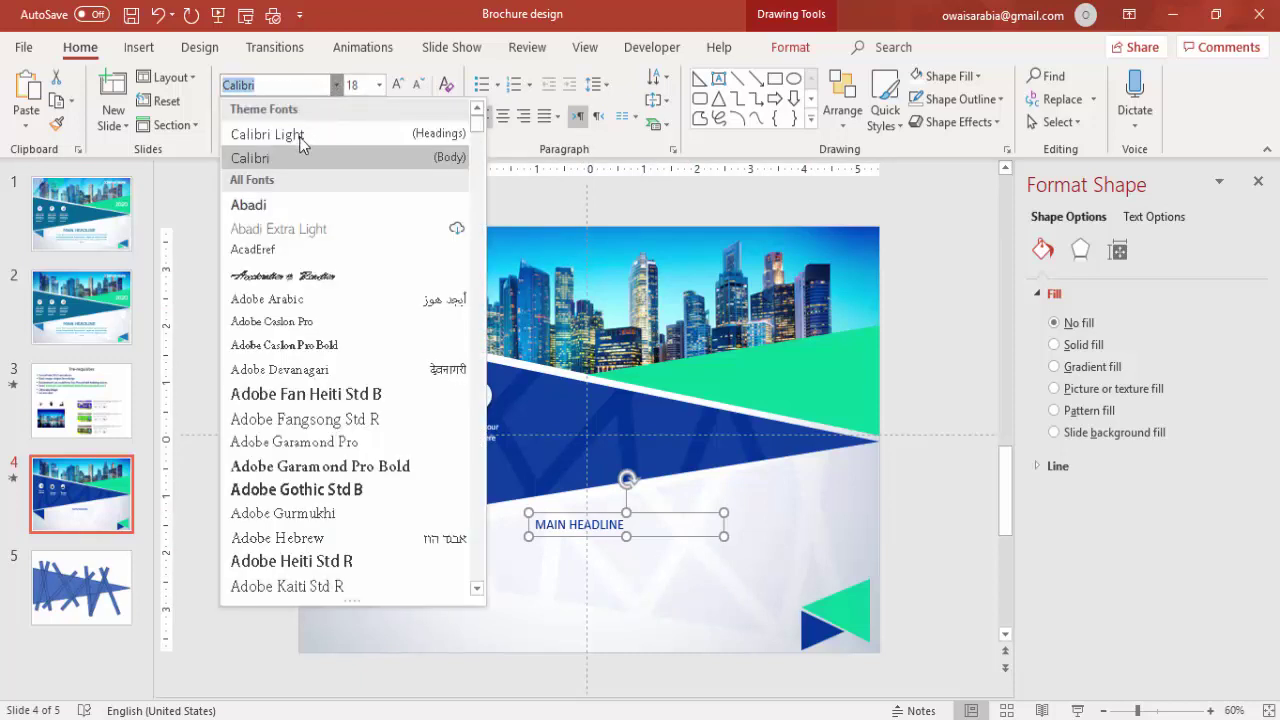
click(287, 204)
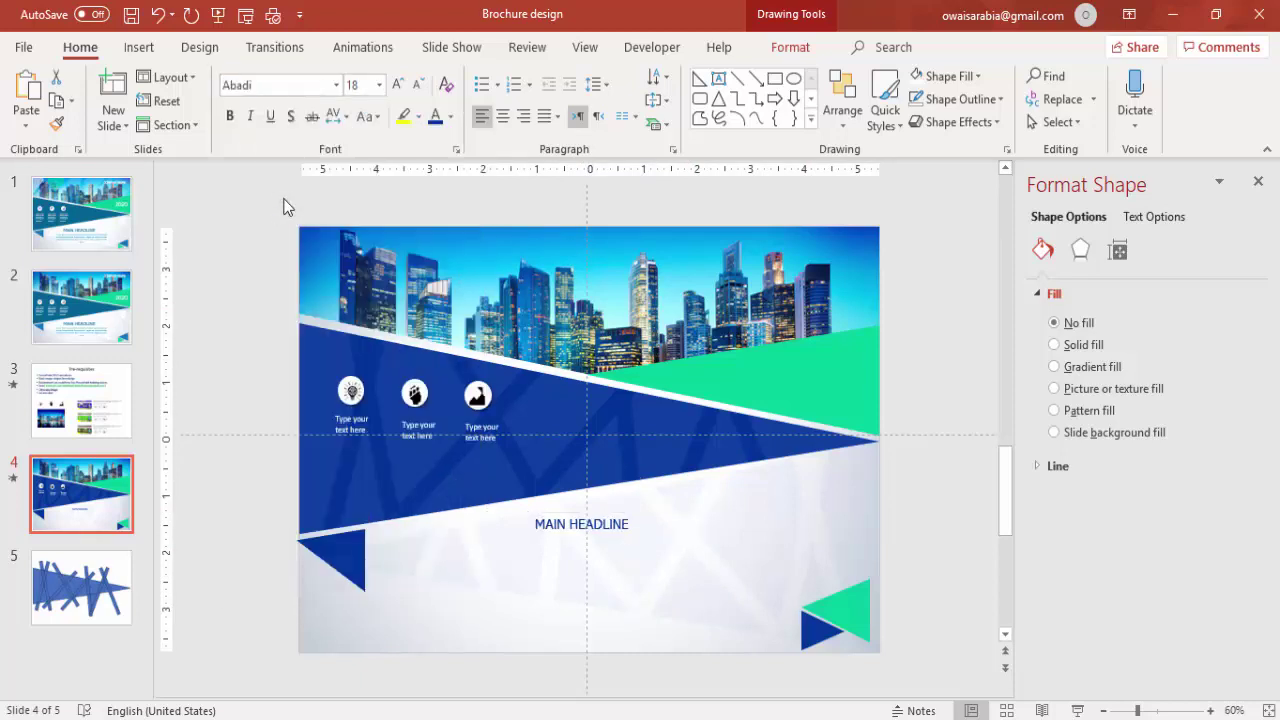
click(397, 85)
click(397, 85)
click(397, 85)
click(397, 85)
click(397, 85)
click(397, 85)
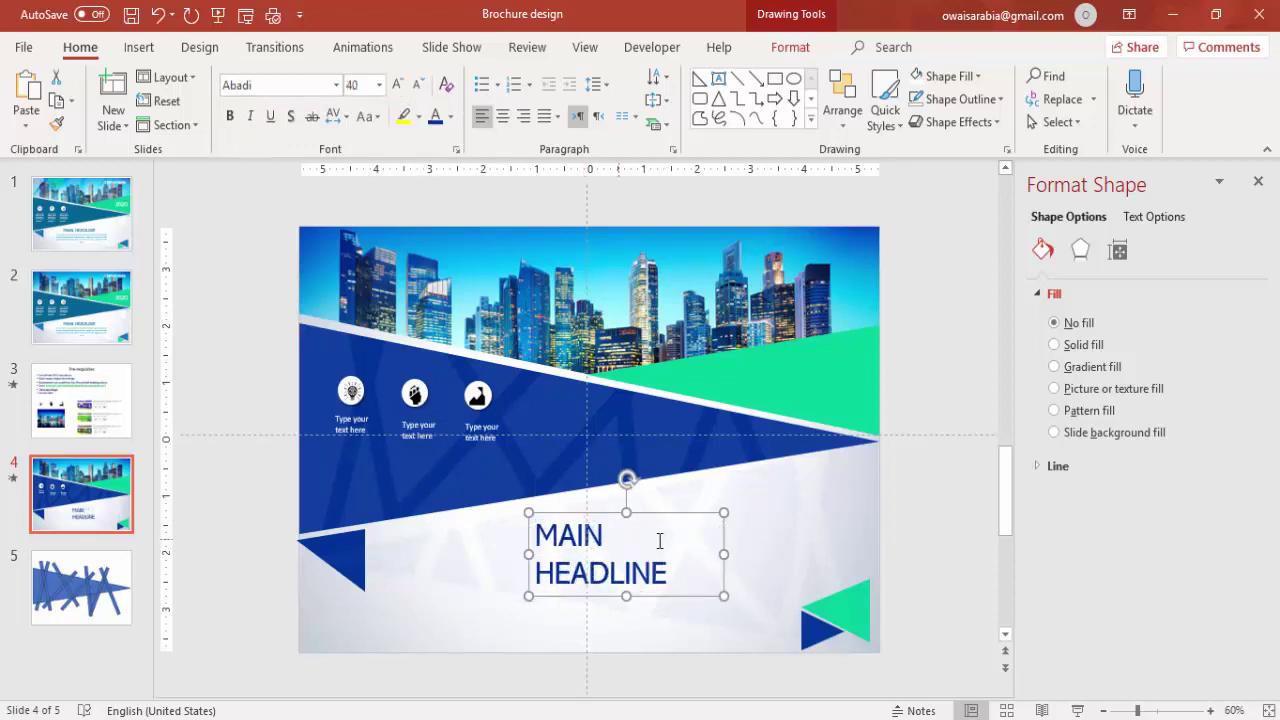
Widen the headline box to one line, centre its text, and align it to the slide's horizontal centre.
drag(724, 554, 802, 554)
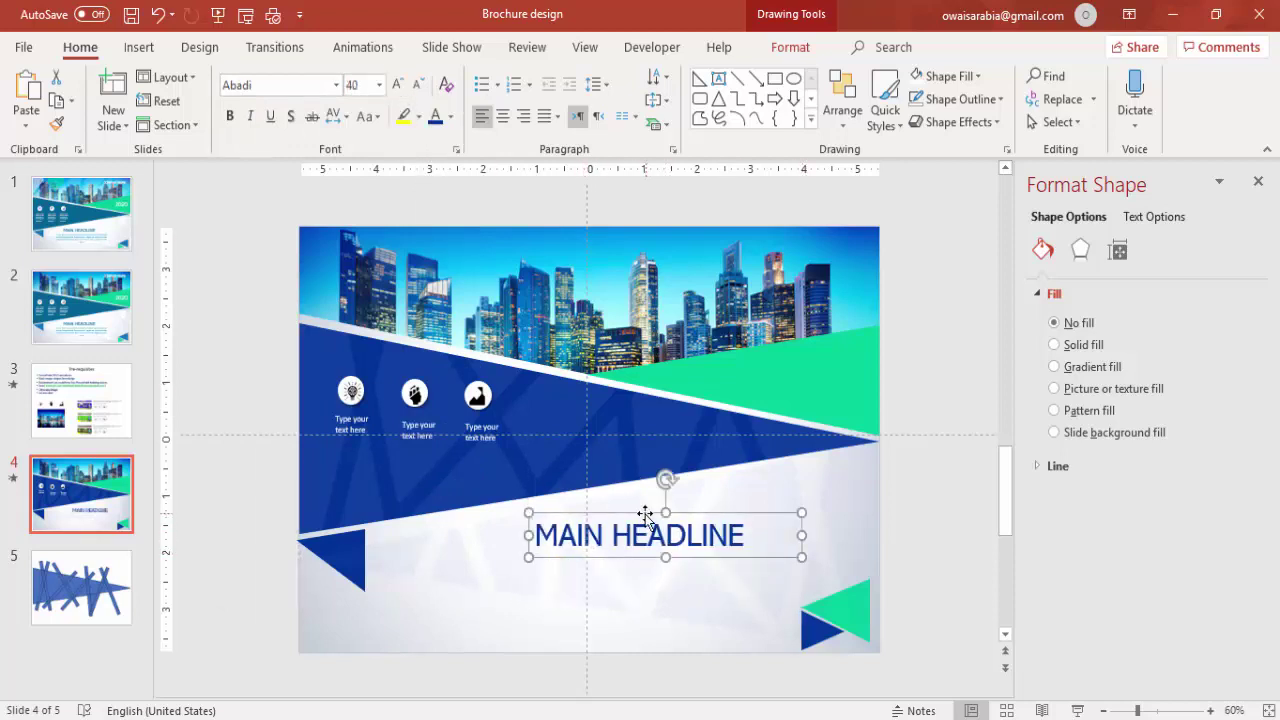
drag(645, 515, 610, 507)
click(503, 116)
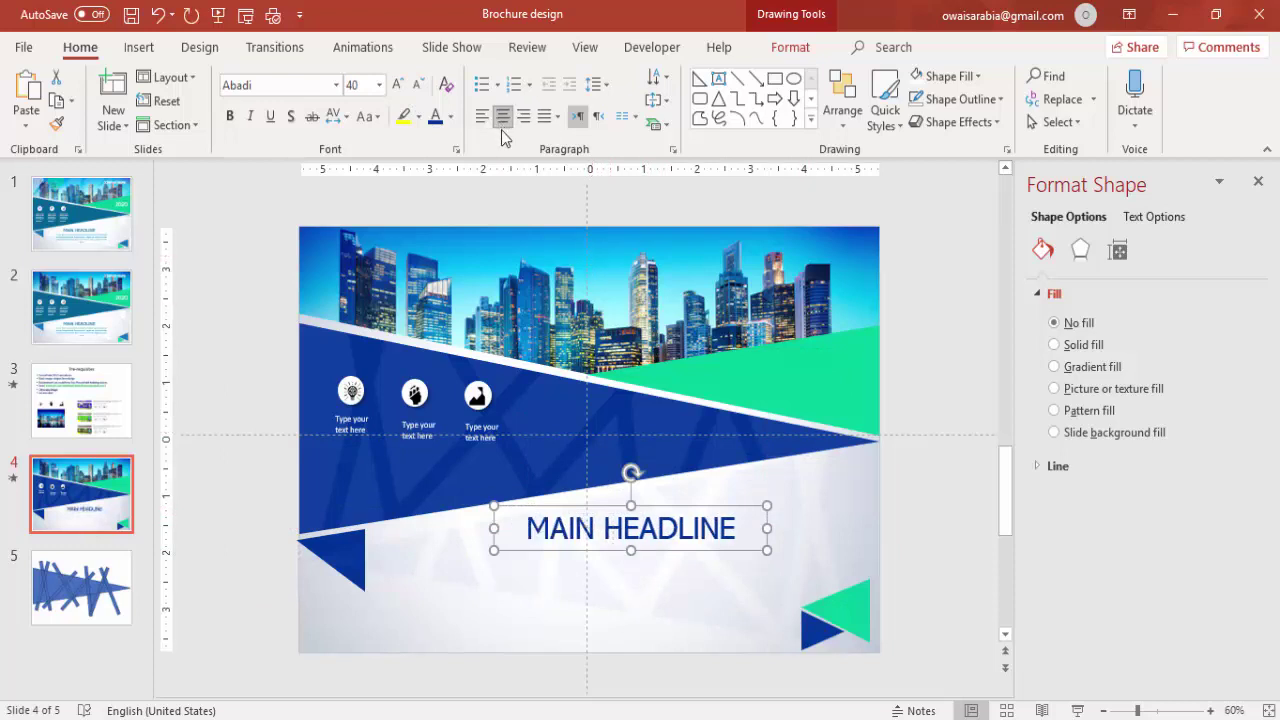
drag(712, 511, 672, 512)
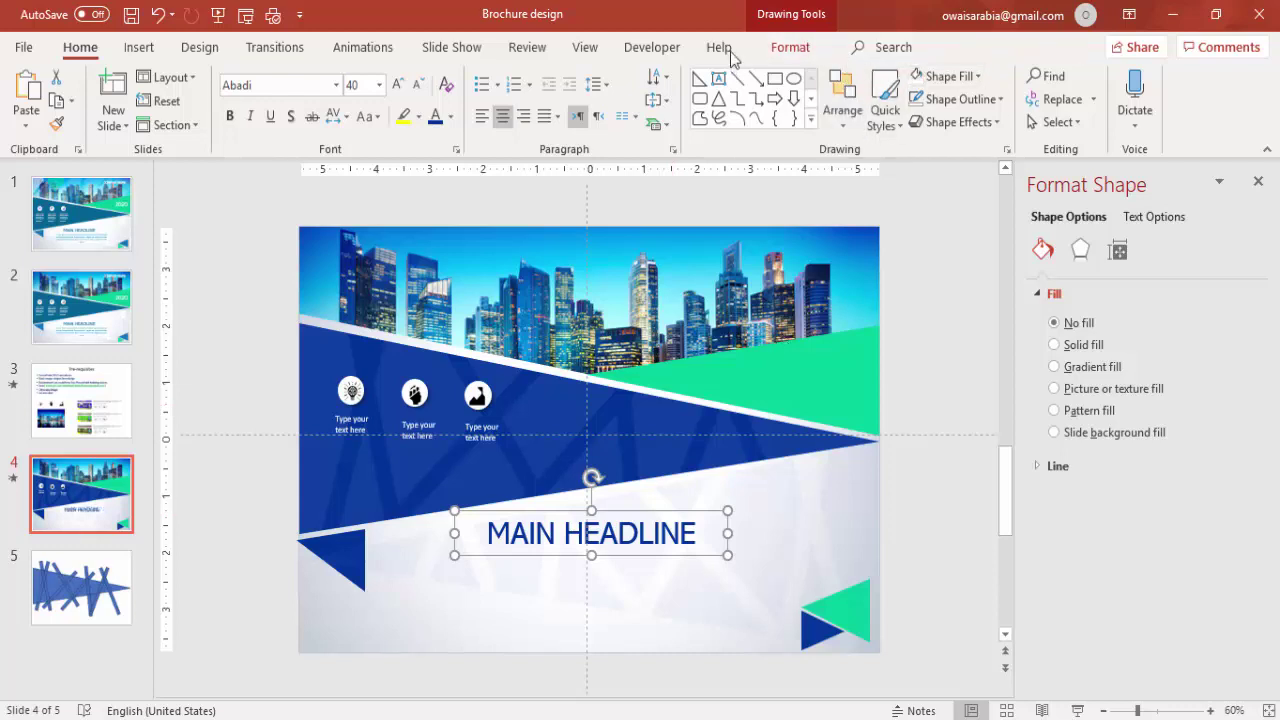
click(818, 48)
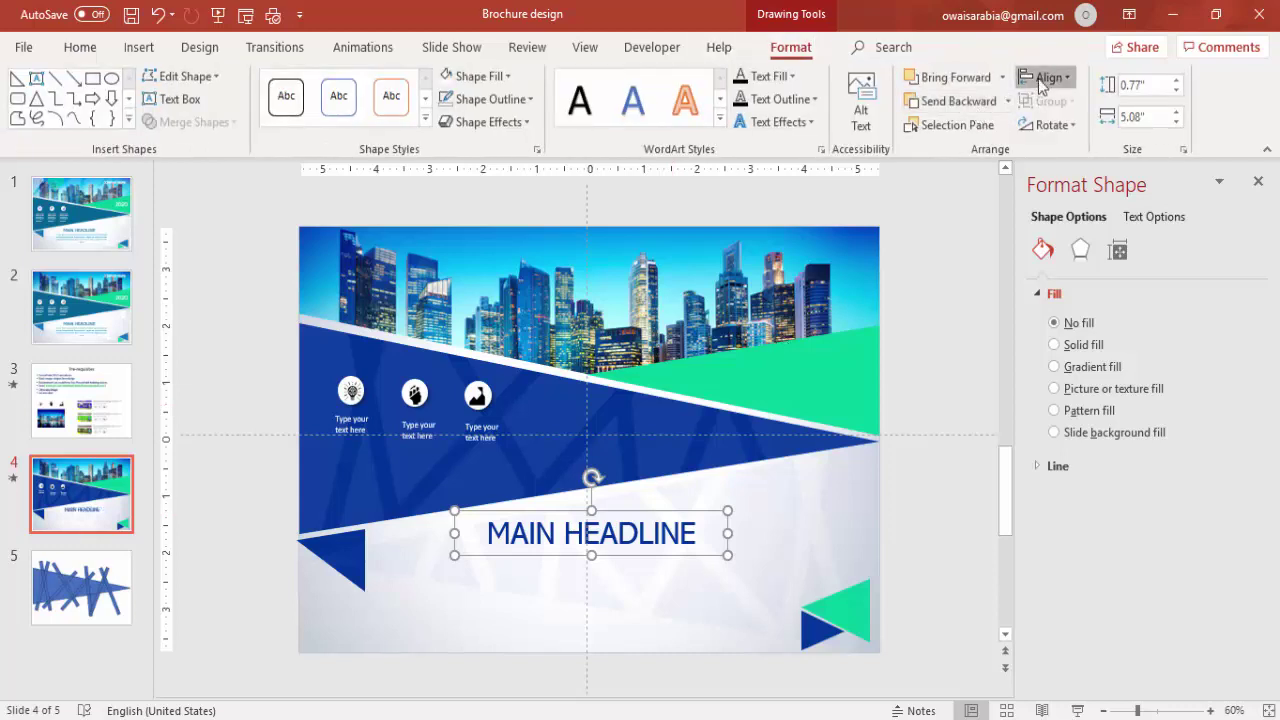
click(1045, 77)
click(1092, 125)
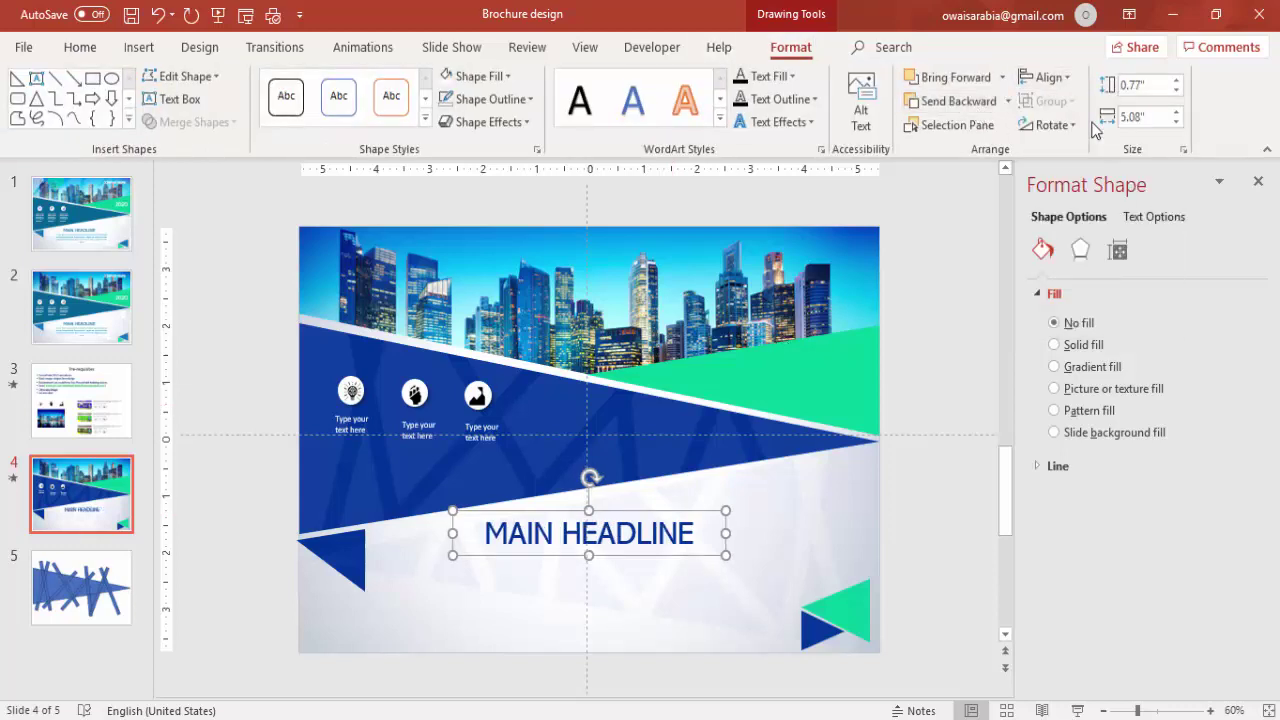
Add a text box below the headline and fill it with a =lorem() placeholder paragraph.
click(270, 258)
click(140, 47)
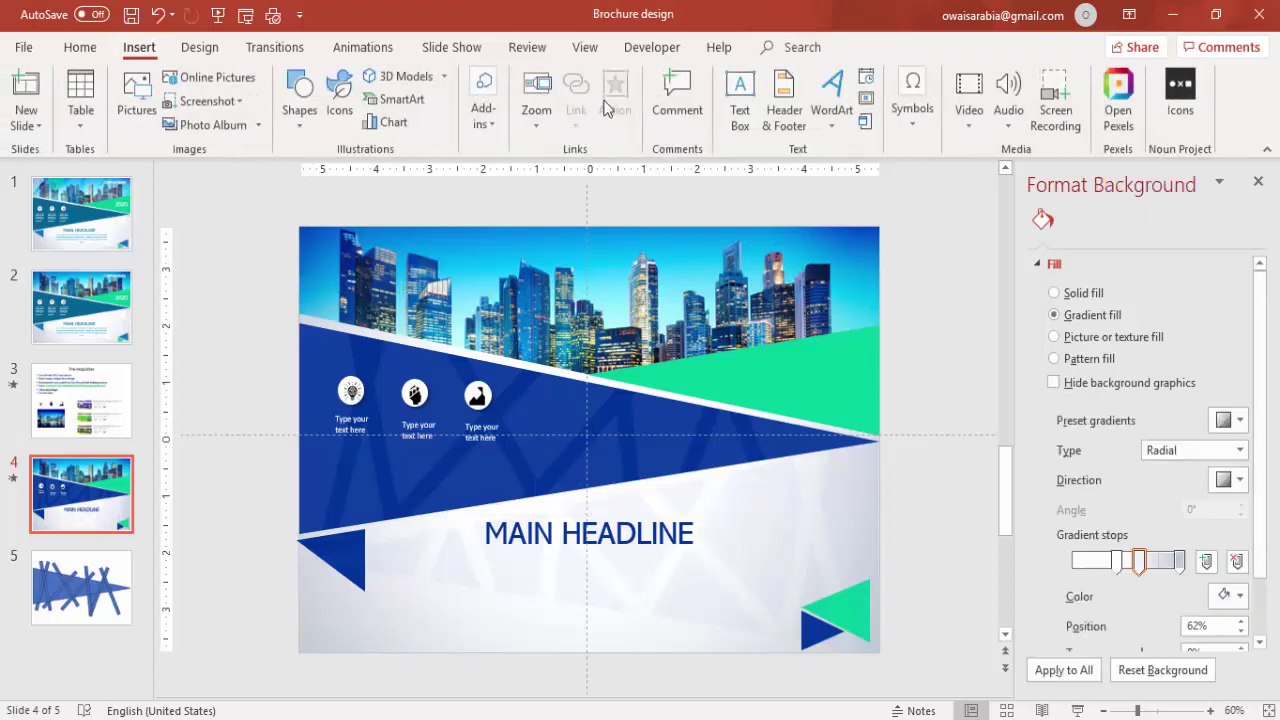
click(732, 100)
mouse_move(443, 560)
mouse_down()
mouse_move(671, 640)
mouse_move(740, 645)
mouse_up()
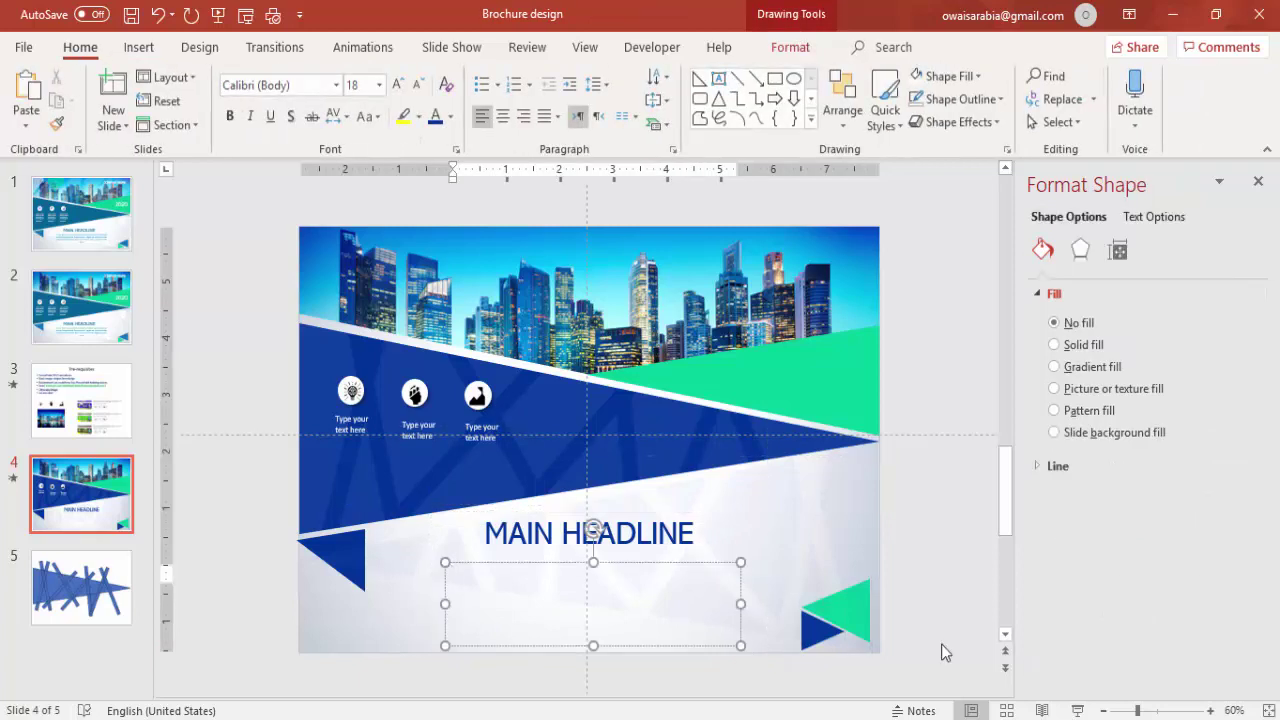
text(=lorem())
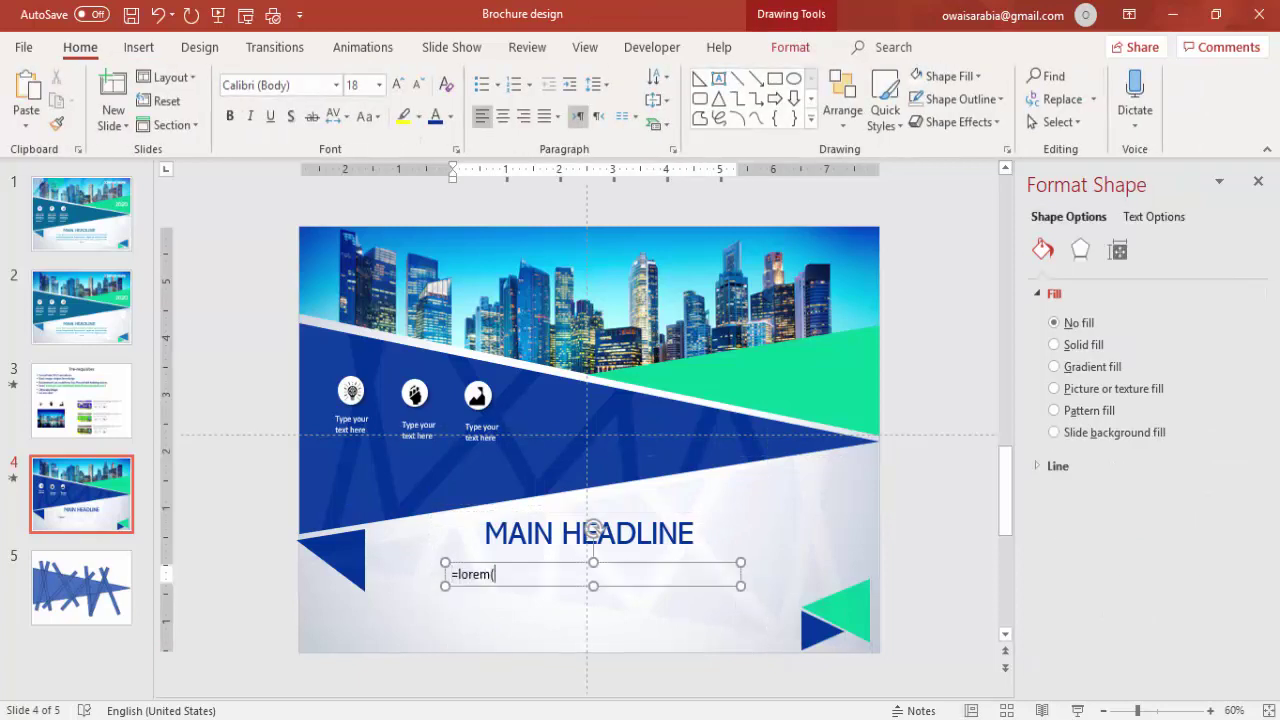
key(Return)
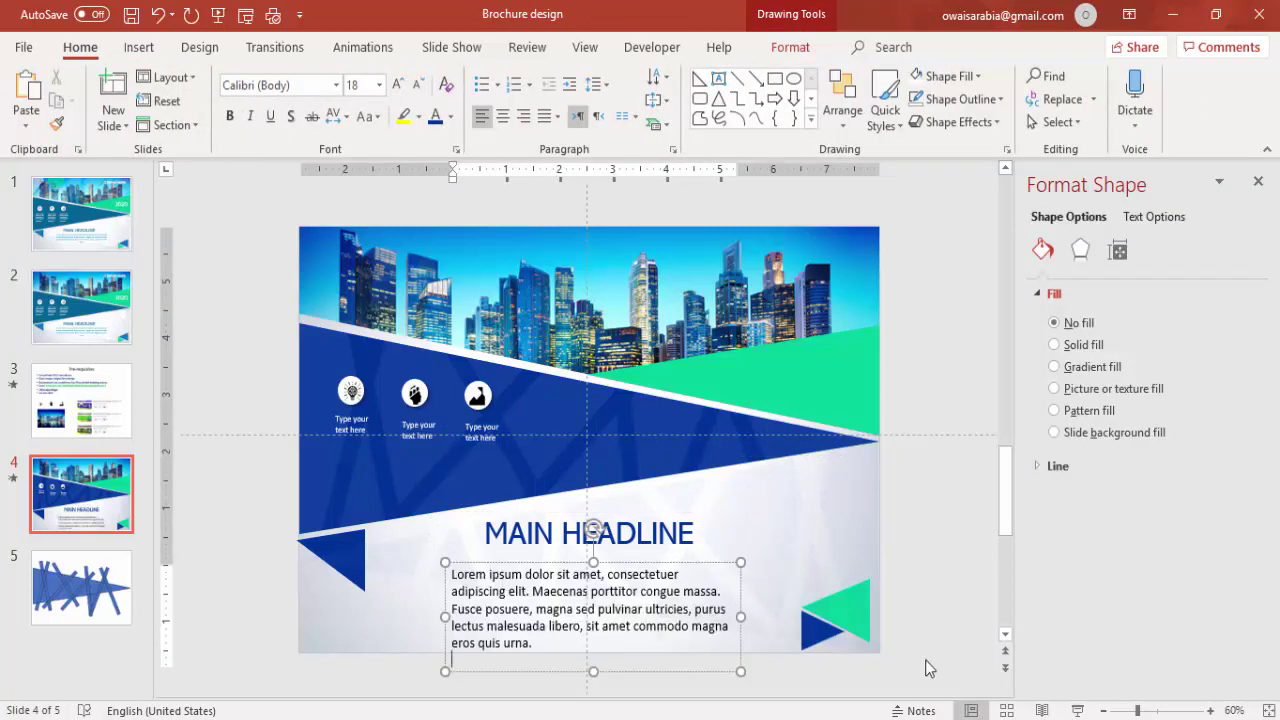
Make the Lorem ipsum paragraph grey 16 pt and move it up beneath the headline.
click(648, 568)
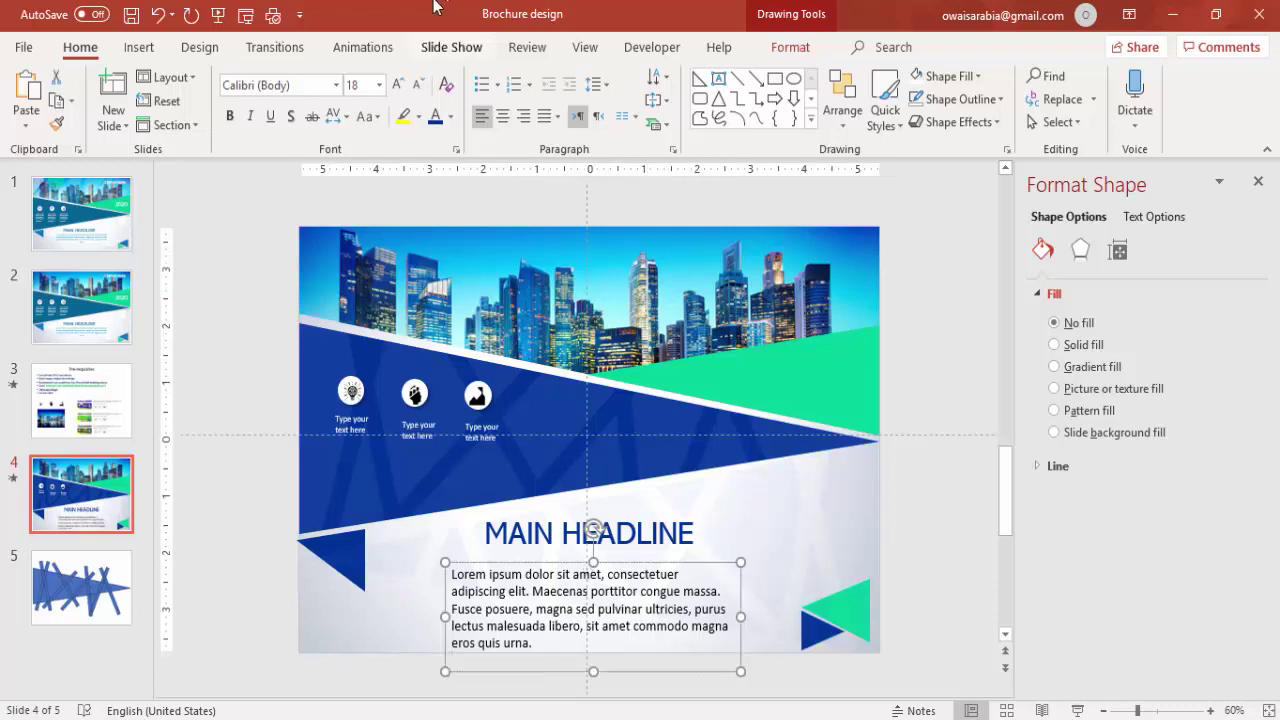
click(451, 117)
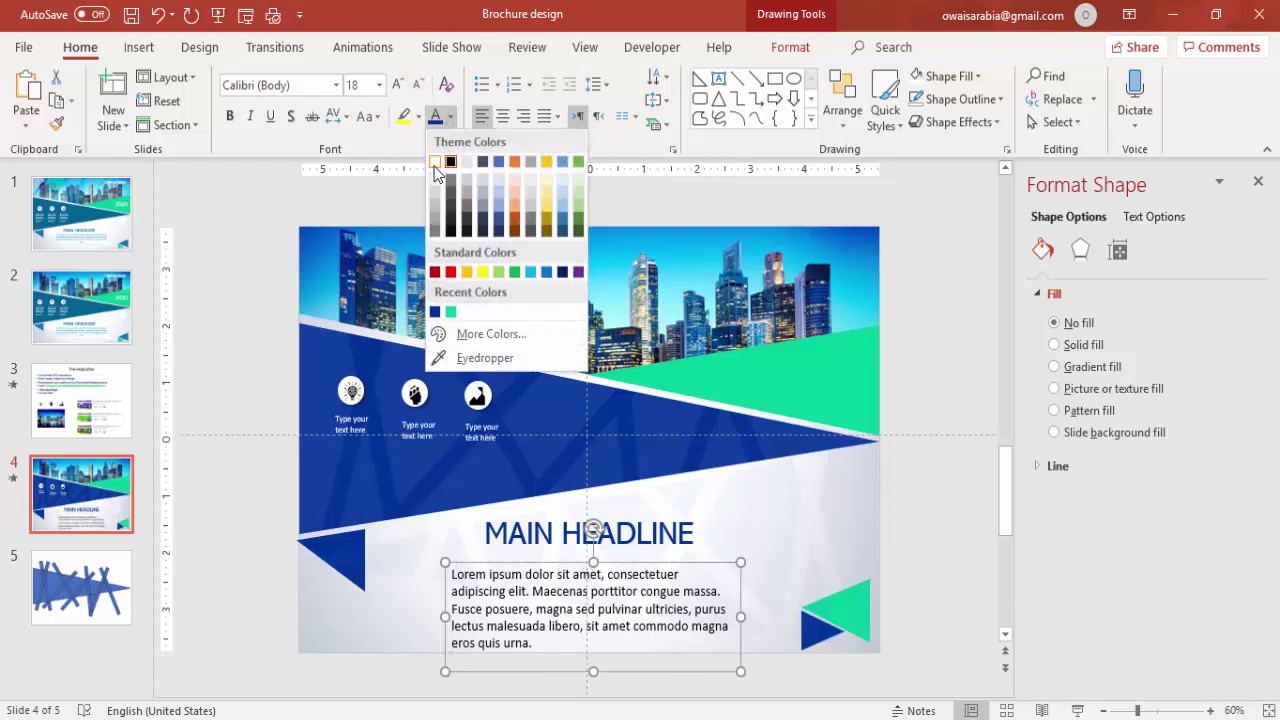
click(434, 230)
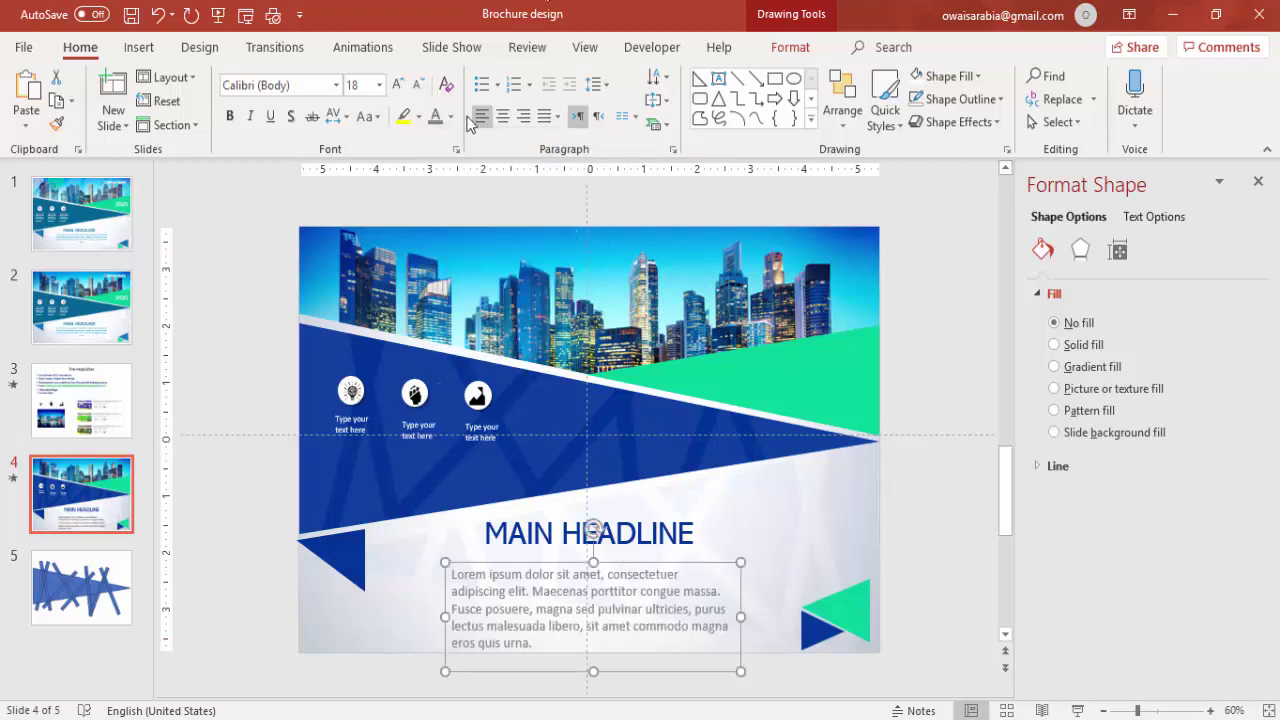
click(418, 84)
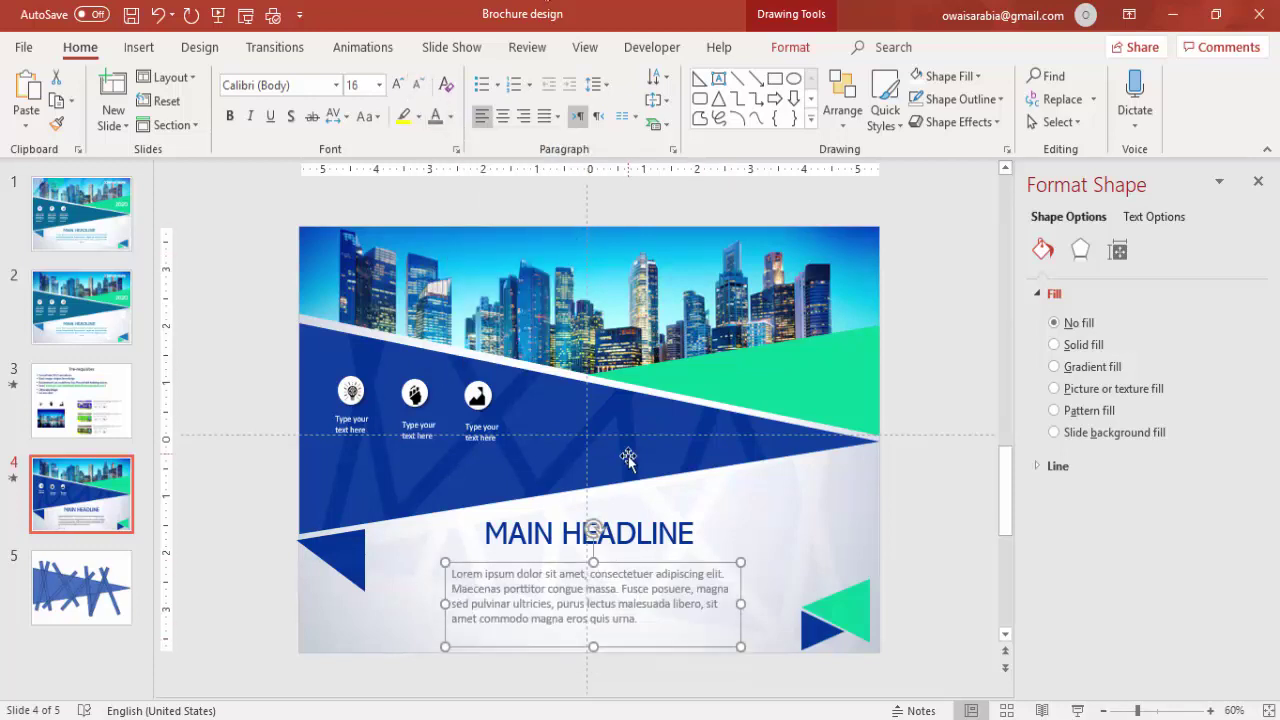
drag(652, 565, 652, 548)
Duplicate the headline onto the green band and turn it into a bold white '2019'.
click(685, 520)
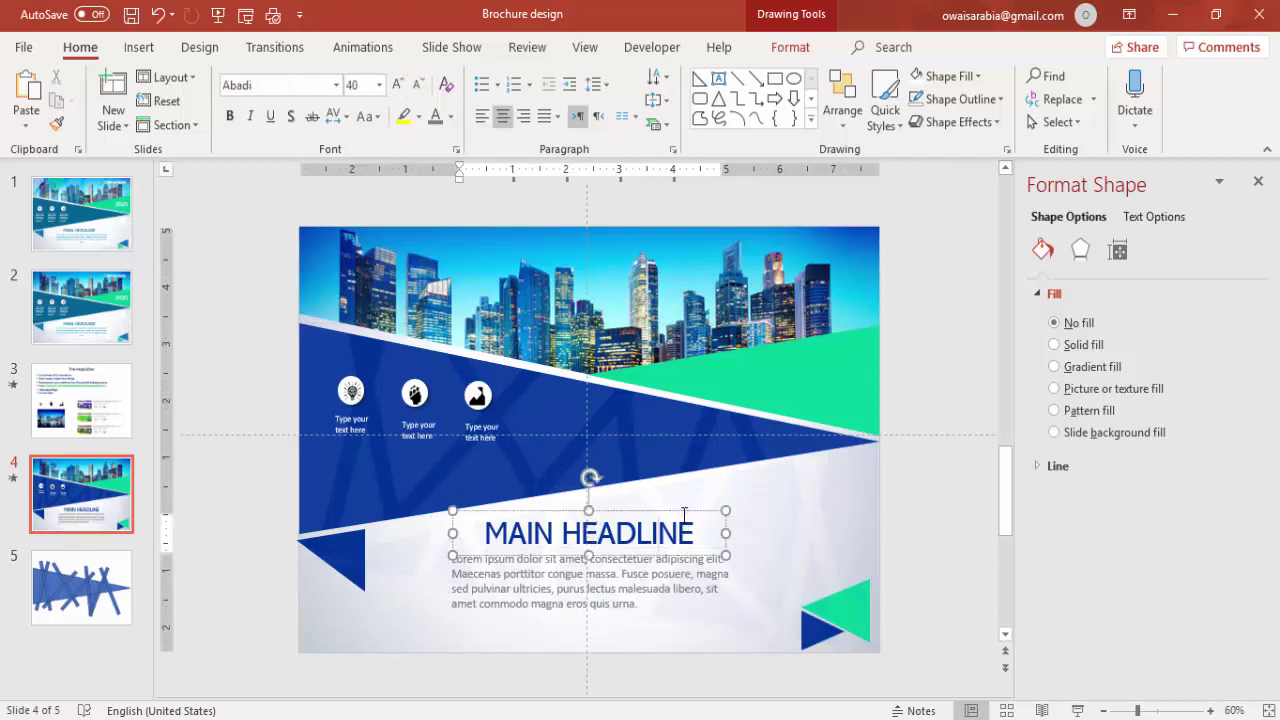
click(683, 510)
key(ctrl+d)
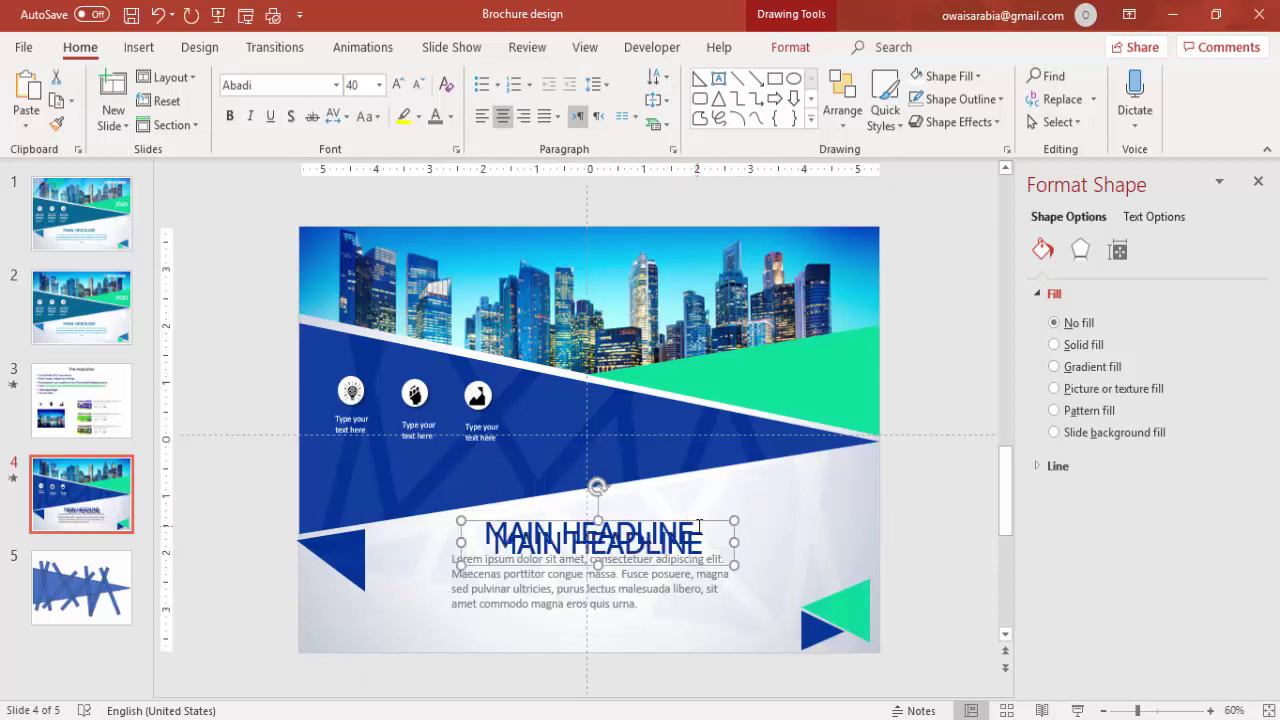
drag(698, 519, 852, 369)
drag(665, 392, 1251, 380)
text(2019)
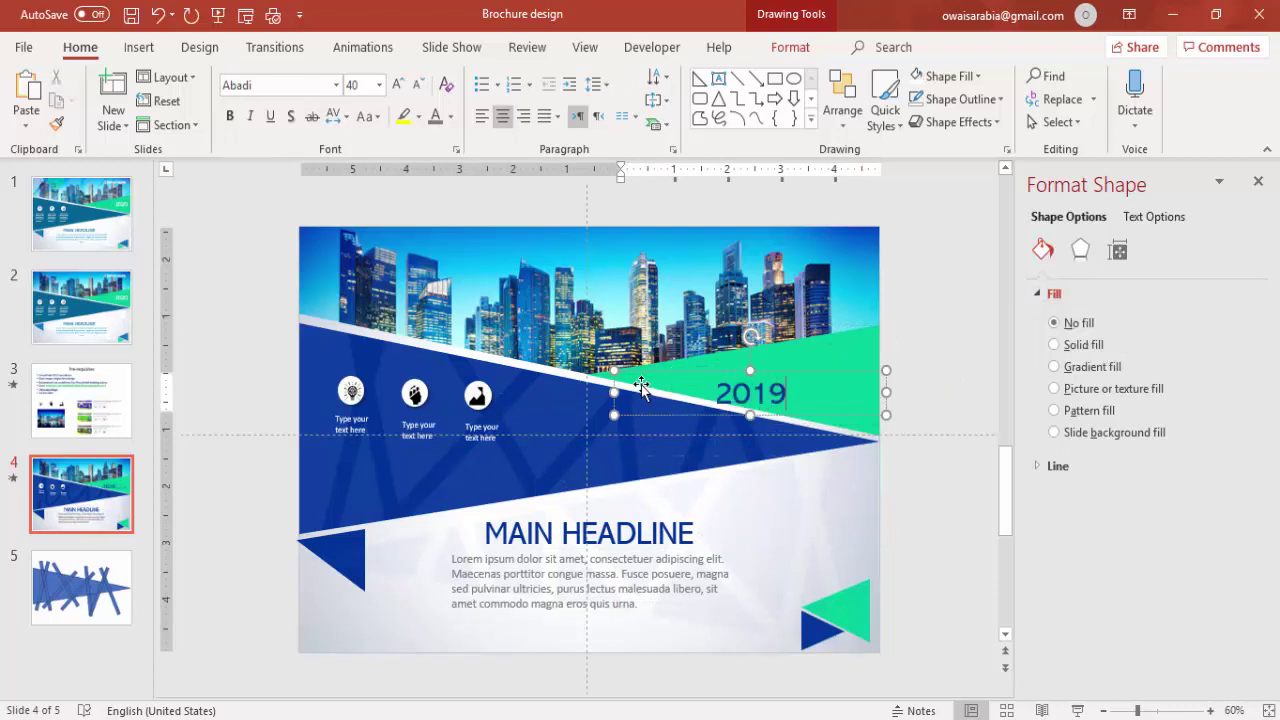
drag(614, 393, 849, 356)
click(229, 116)
click(451, 117)
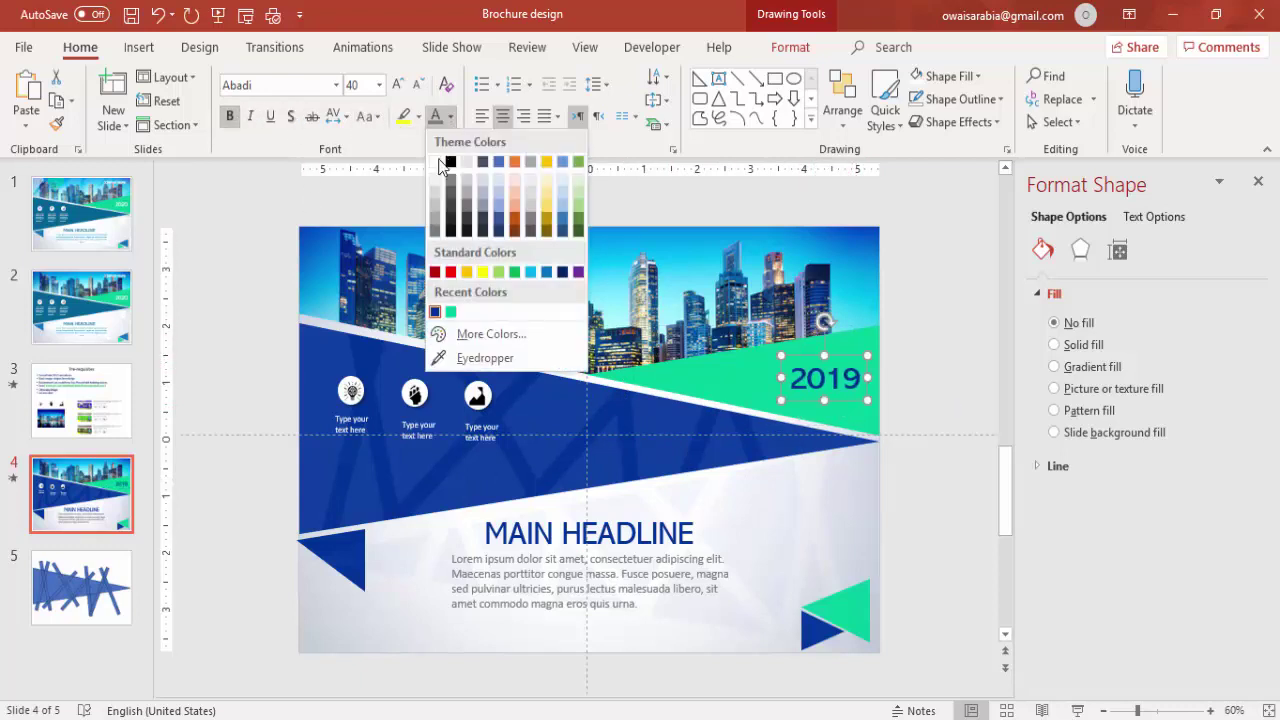
click(434, 162)
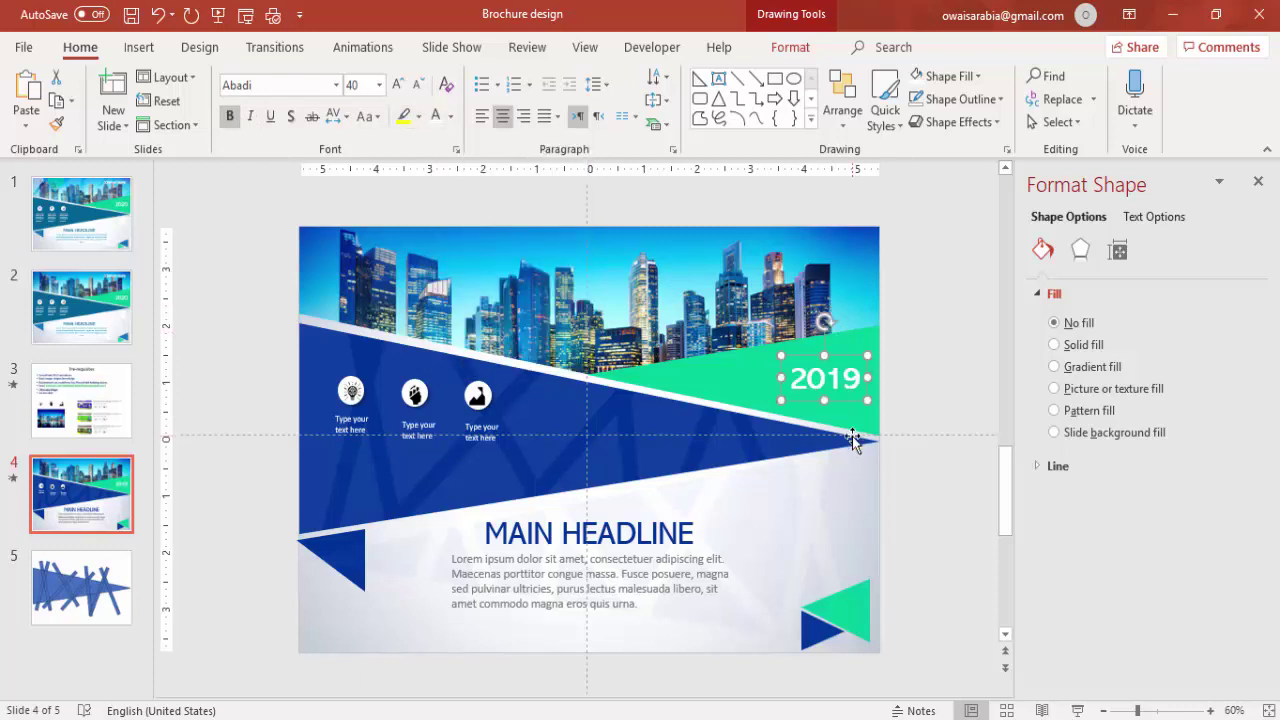
Put a right-aligned 24 pt white 'COMPANY NAME' over the top-right cityscape.
drag(853, 440, 975, 320)
drag(953, 243, 602, 247)
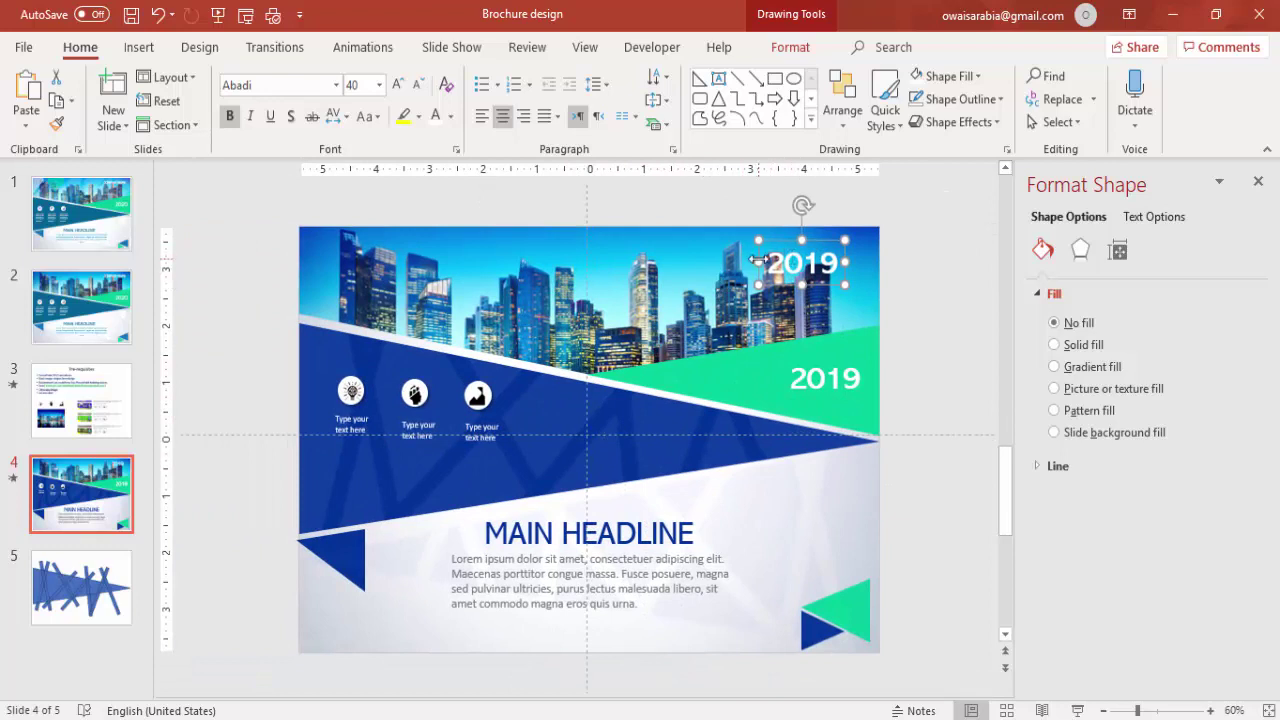
drag(757, 262, 608, 262)
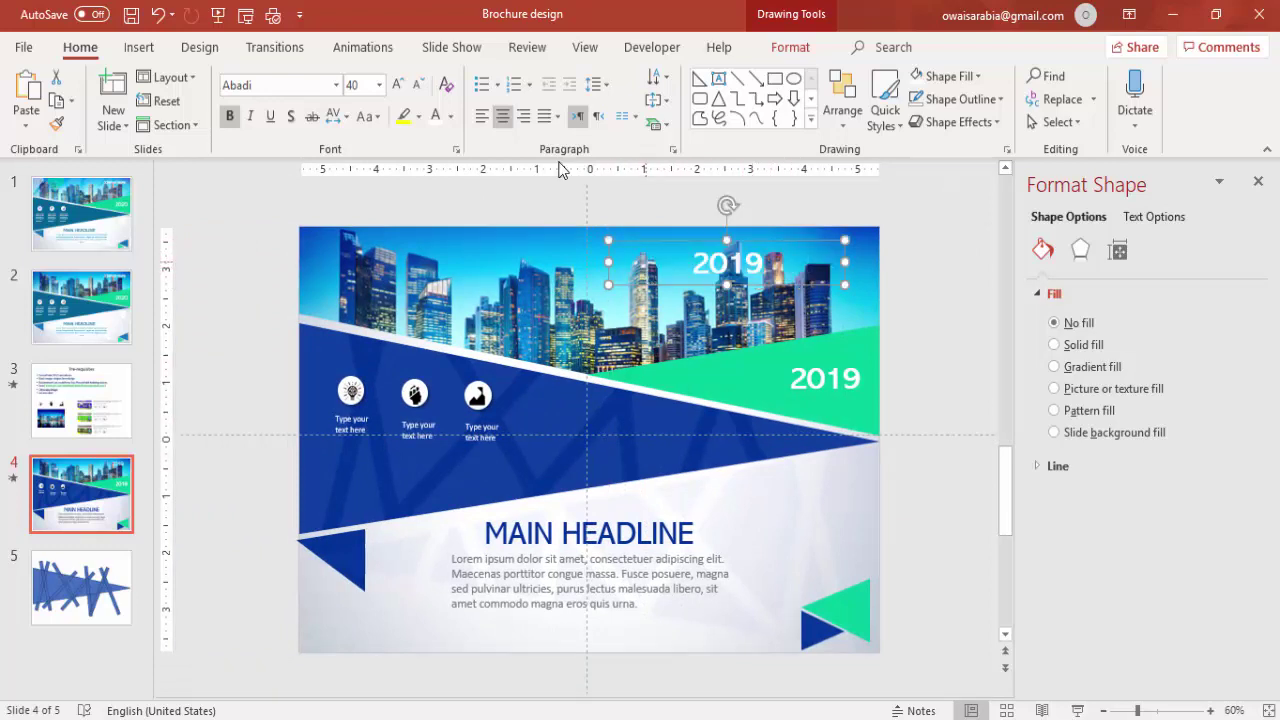
double_click(416, 86)
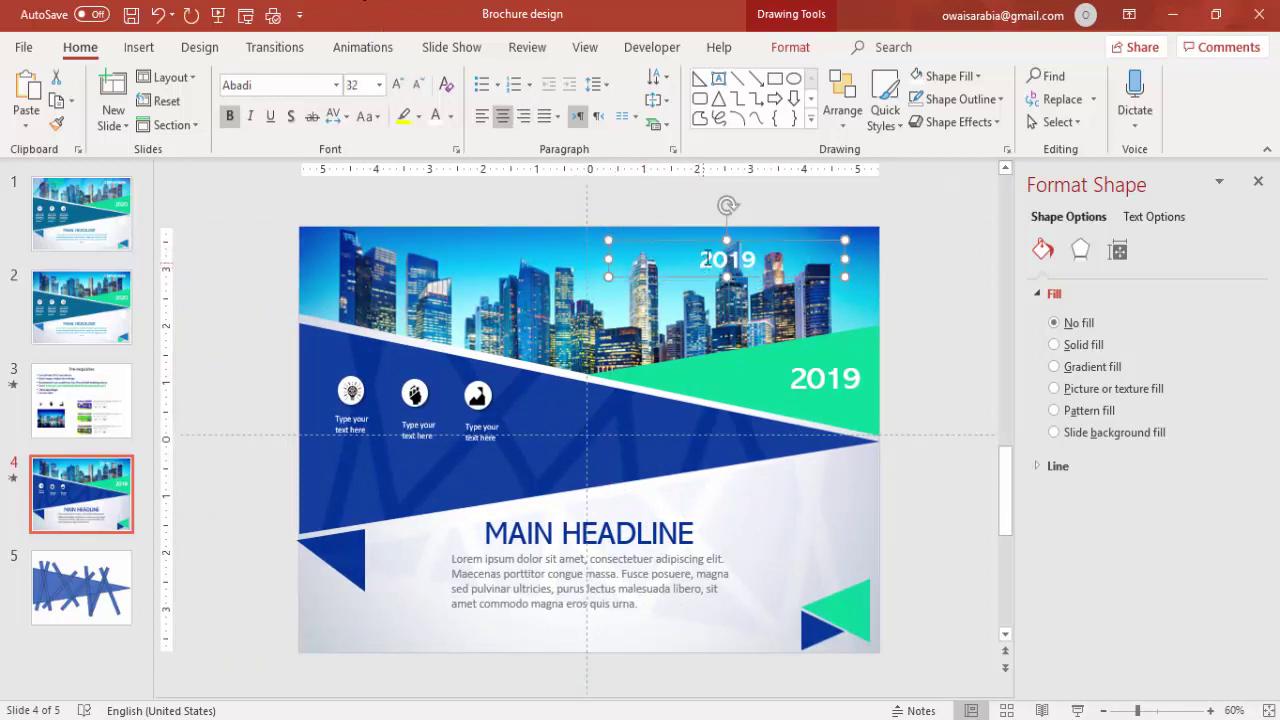
double_click(706, 258)
text(COMPANY)
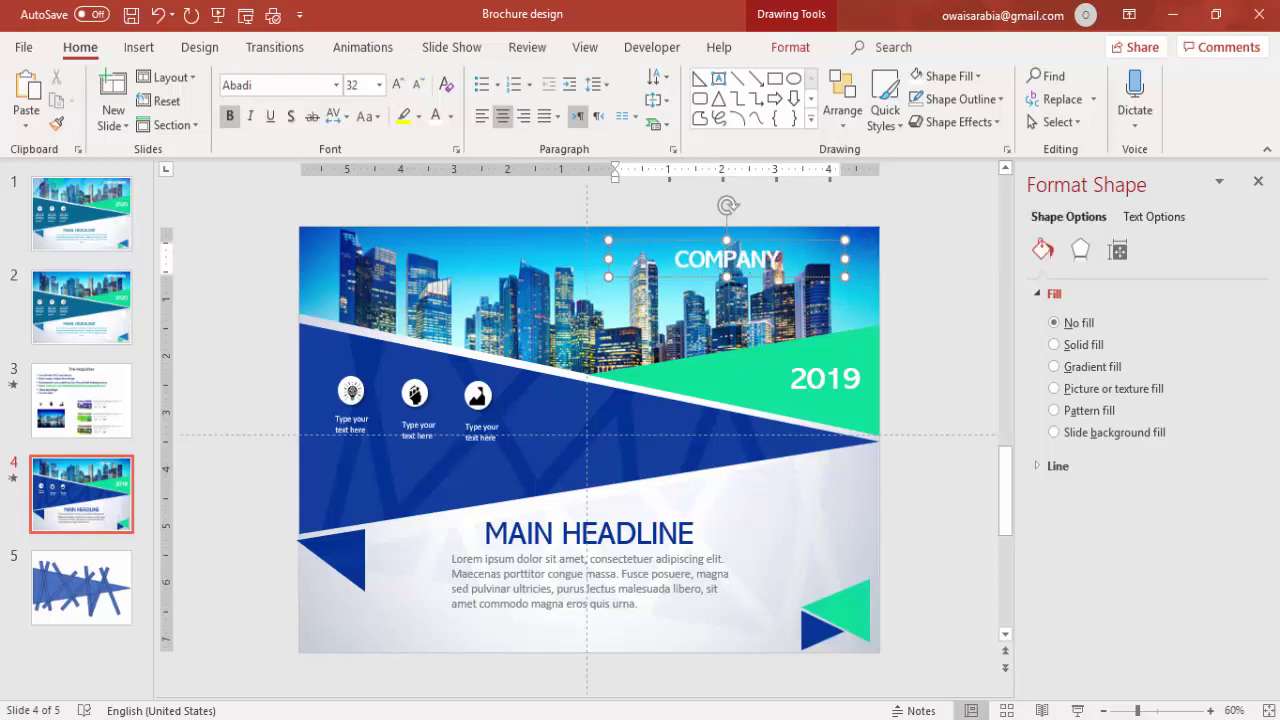
text( NAME)
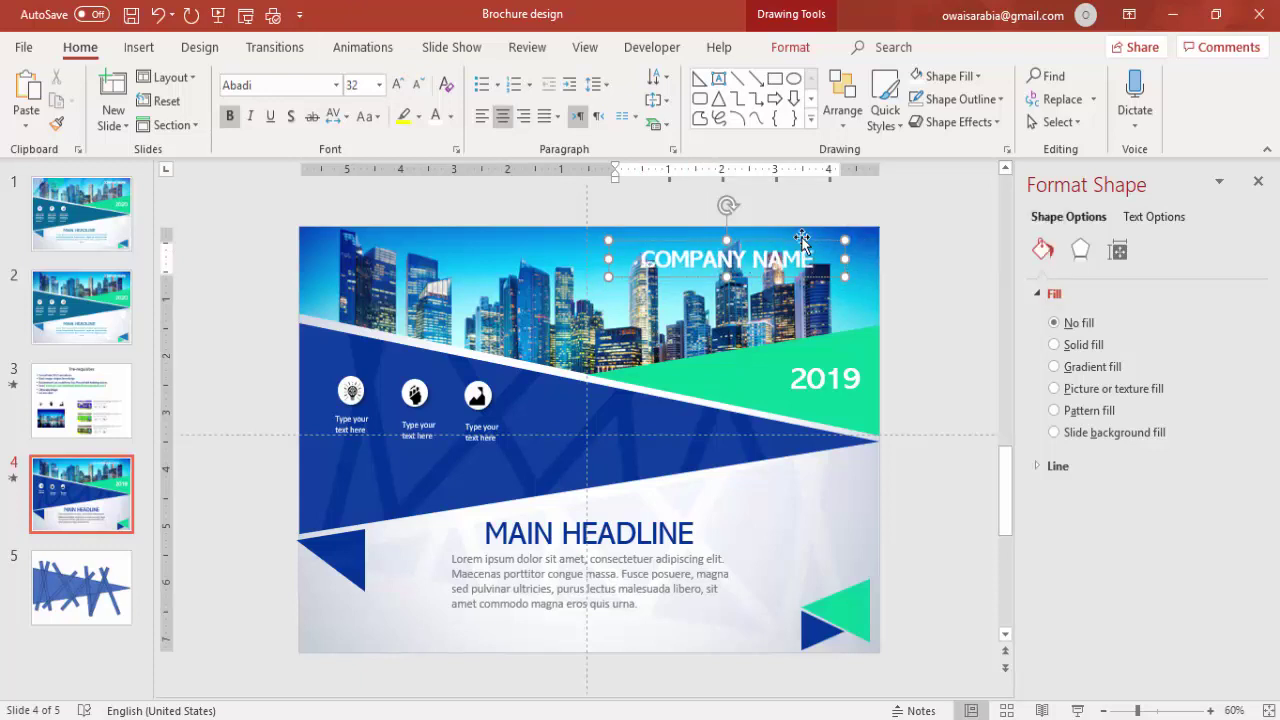
click(794, 241)
click(417, 84)
click(417, 84)
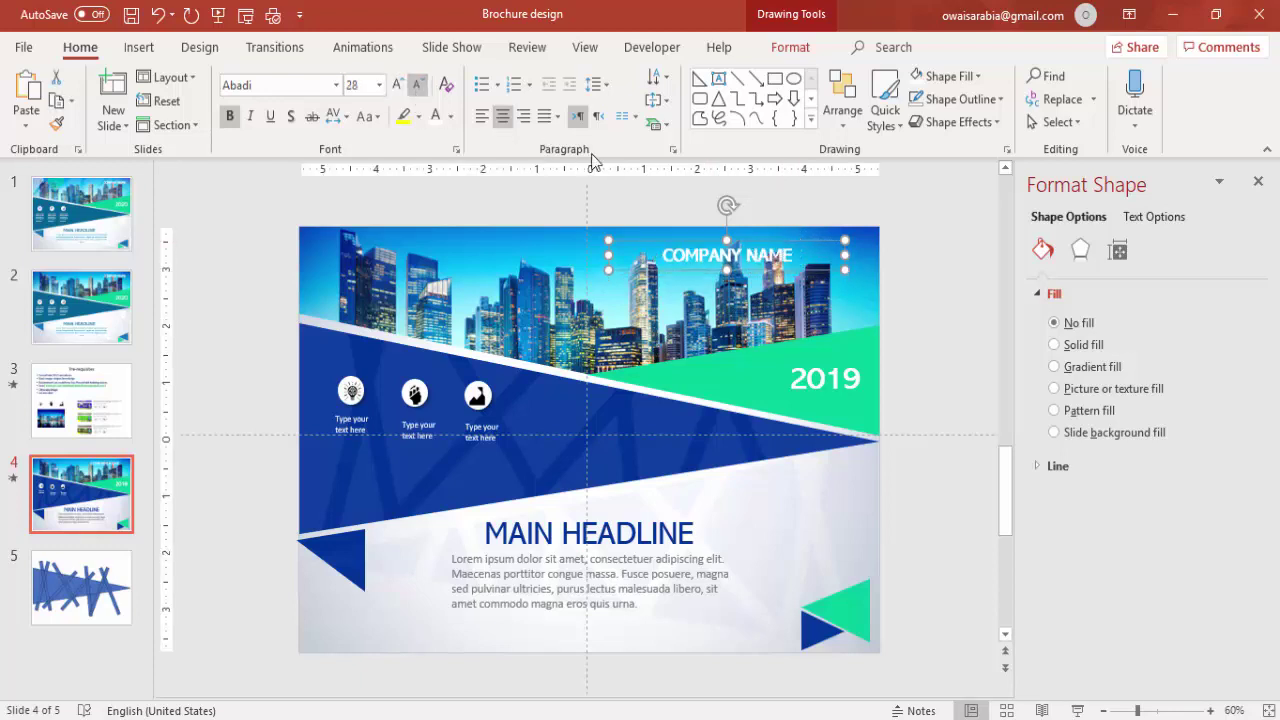
click(523, 116)
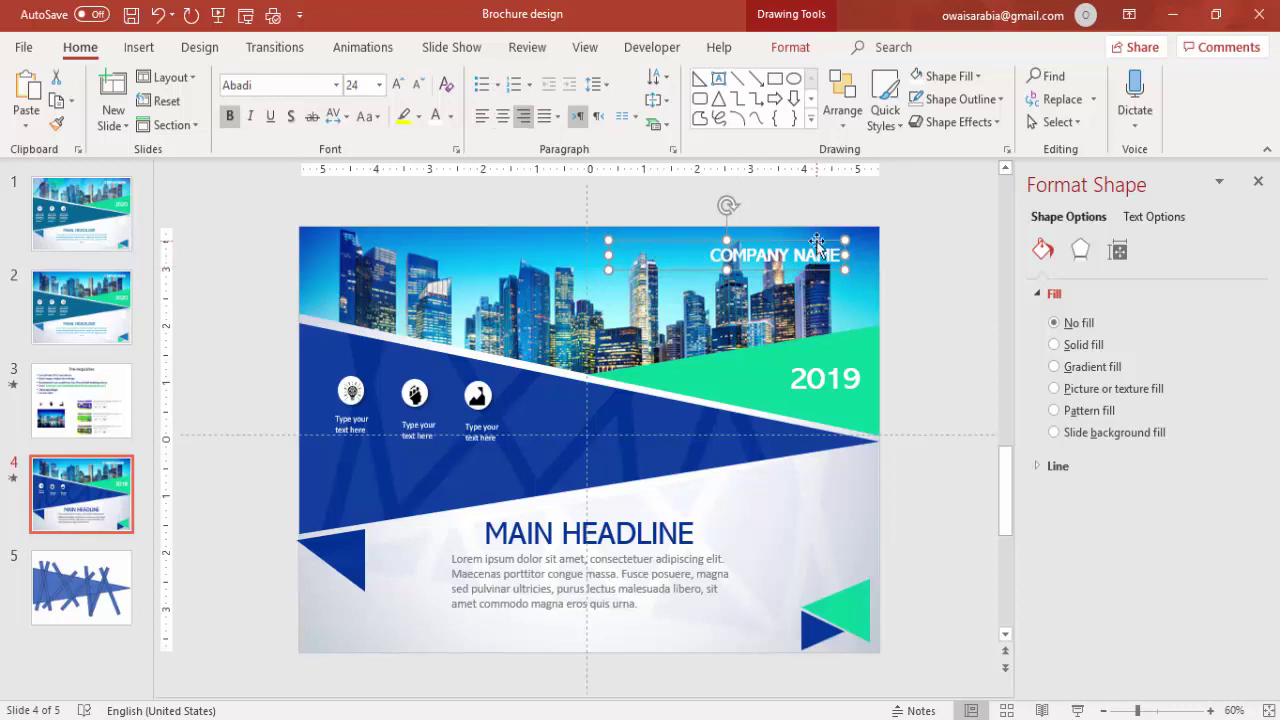
drag(817, 243, 843, 240)
click(925, 275)
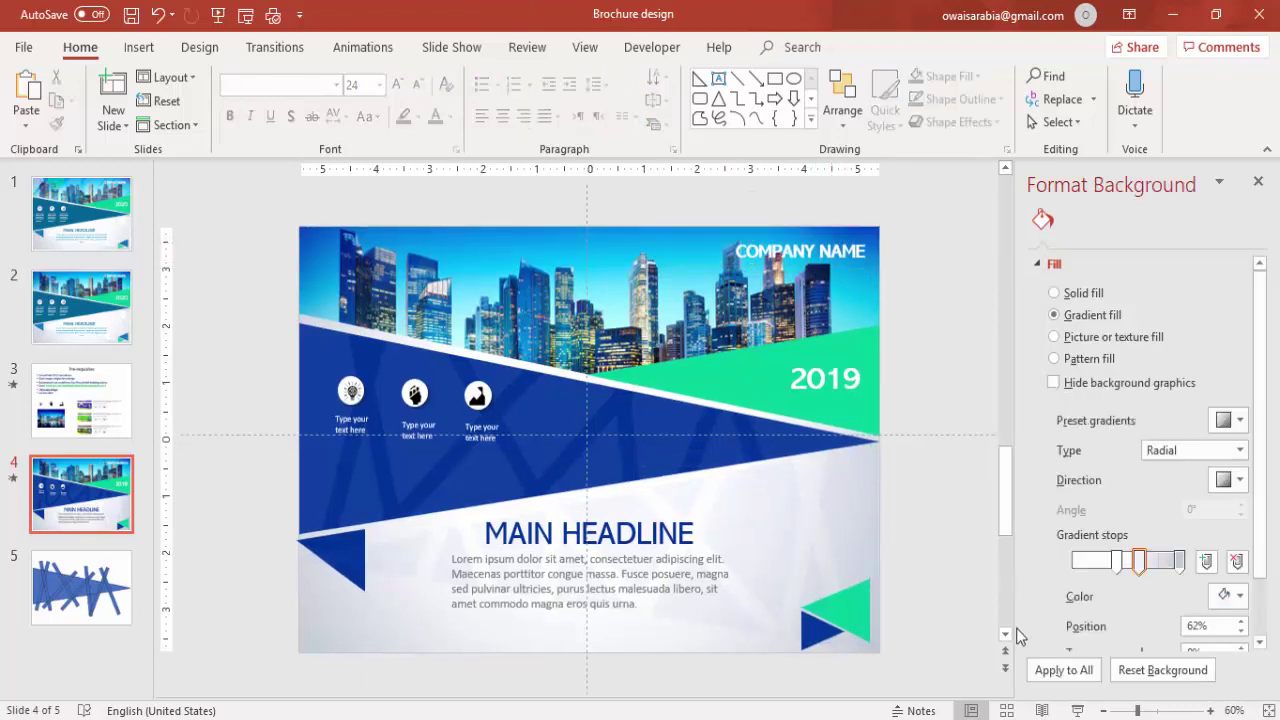
Start a full-screen slide show of brochure slide 4.
click(1085, 708)
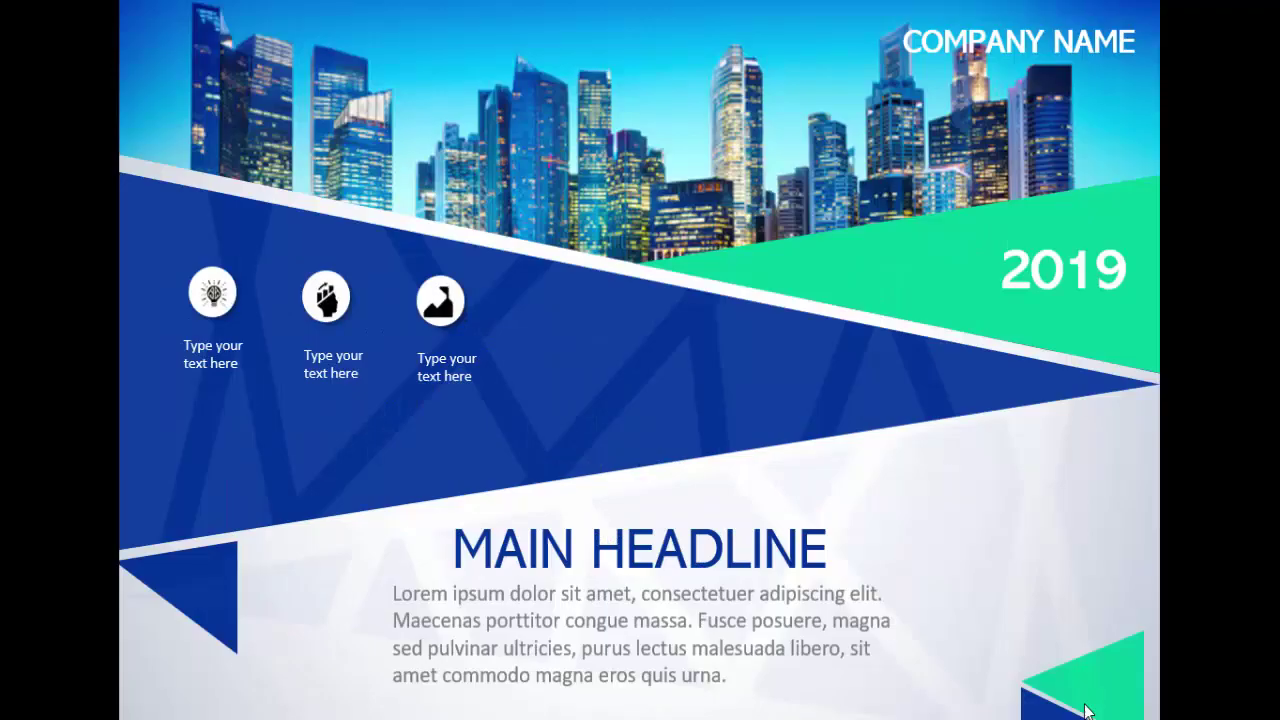